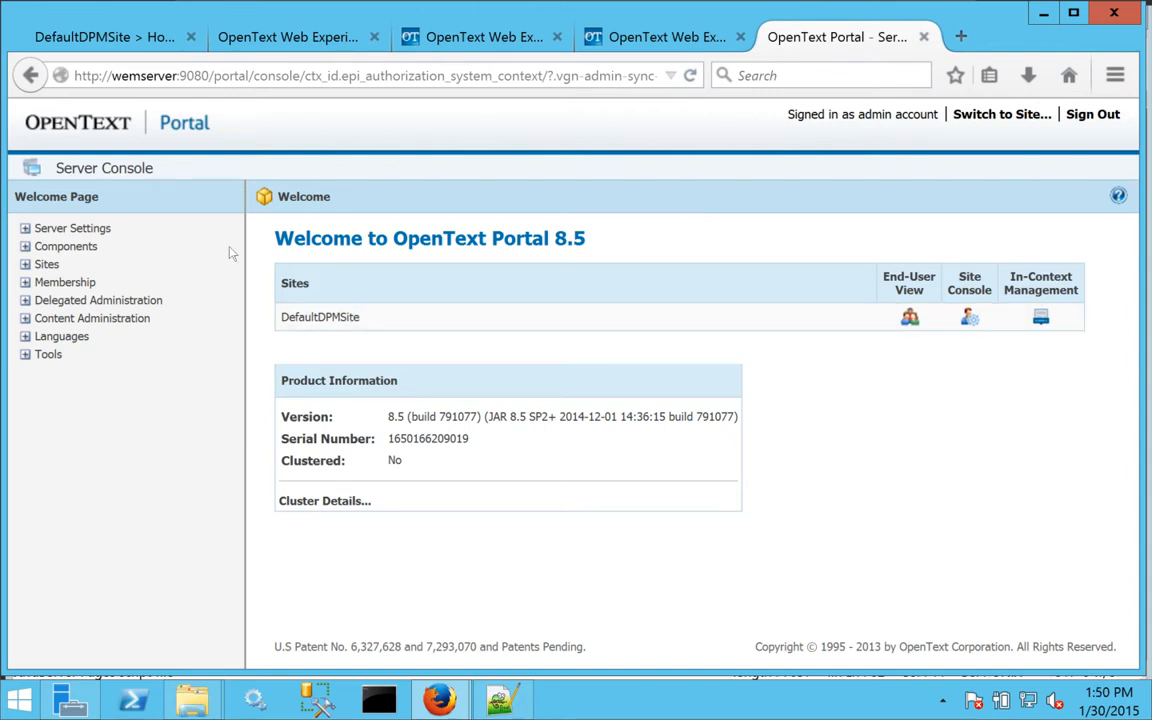
# Go to Server Settings > Server Defaults > Site & Appearance and view Default Secondary Pages.
pyautogui.click(25, 229)
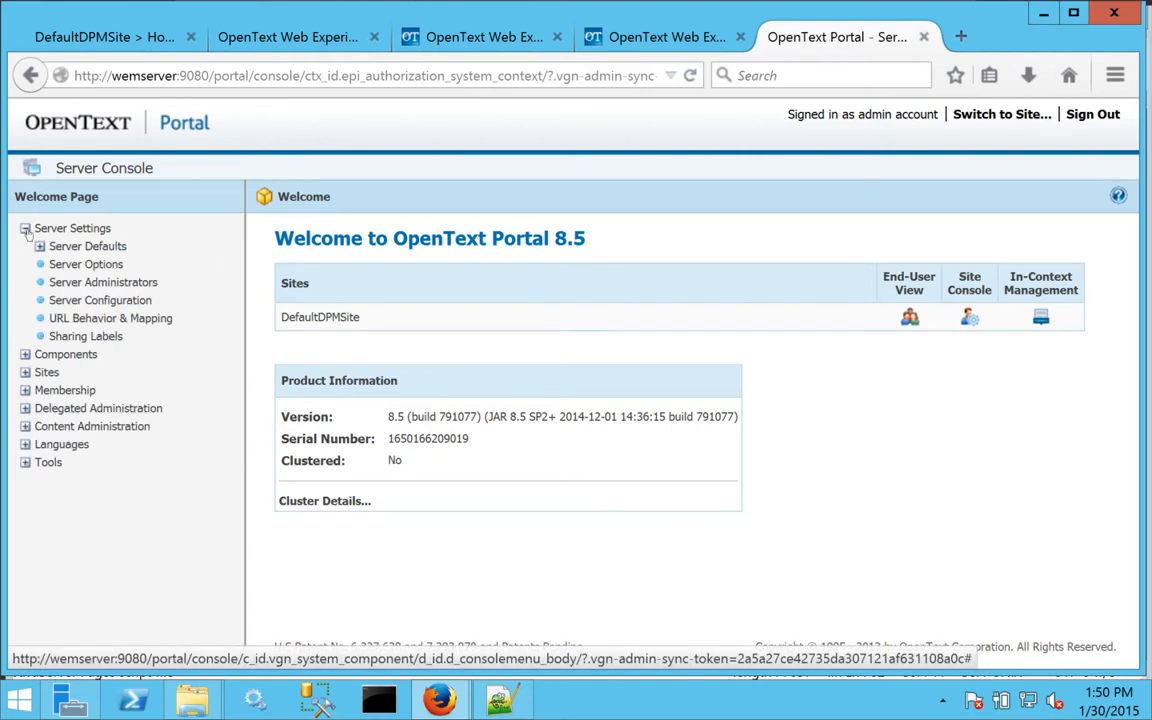
pyautogui.click(39, 247)
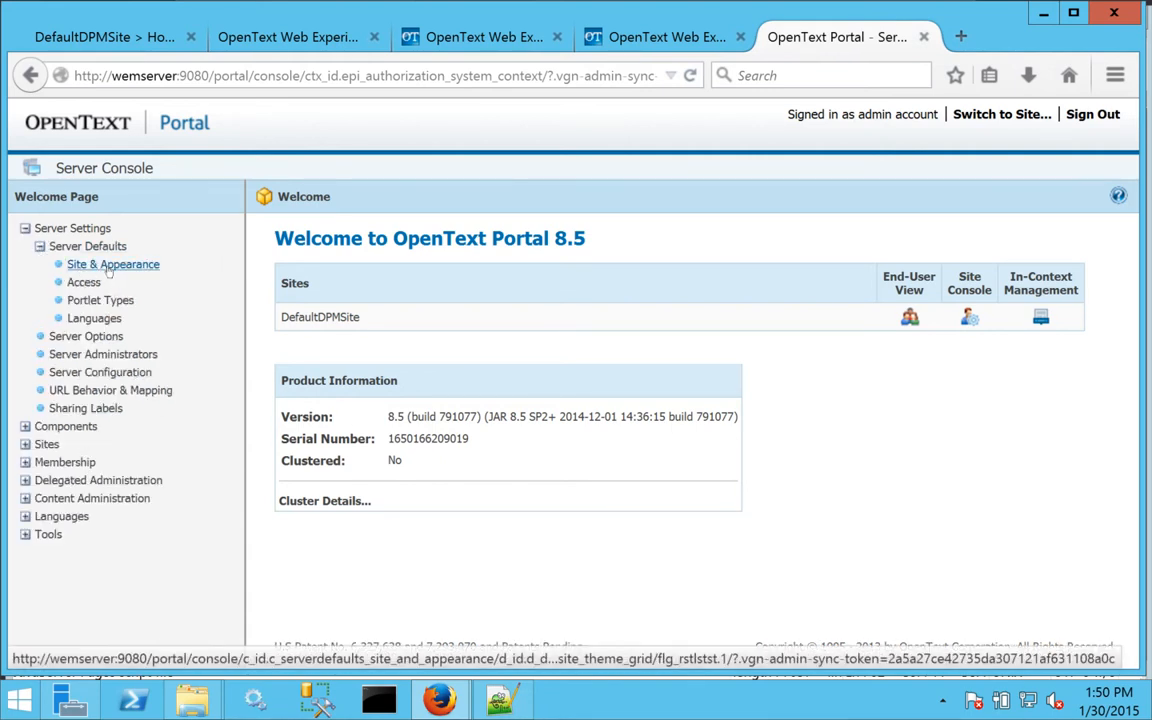
pyautogui.click(113, 264)
pyautogui.click(500, 231)
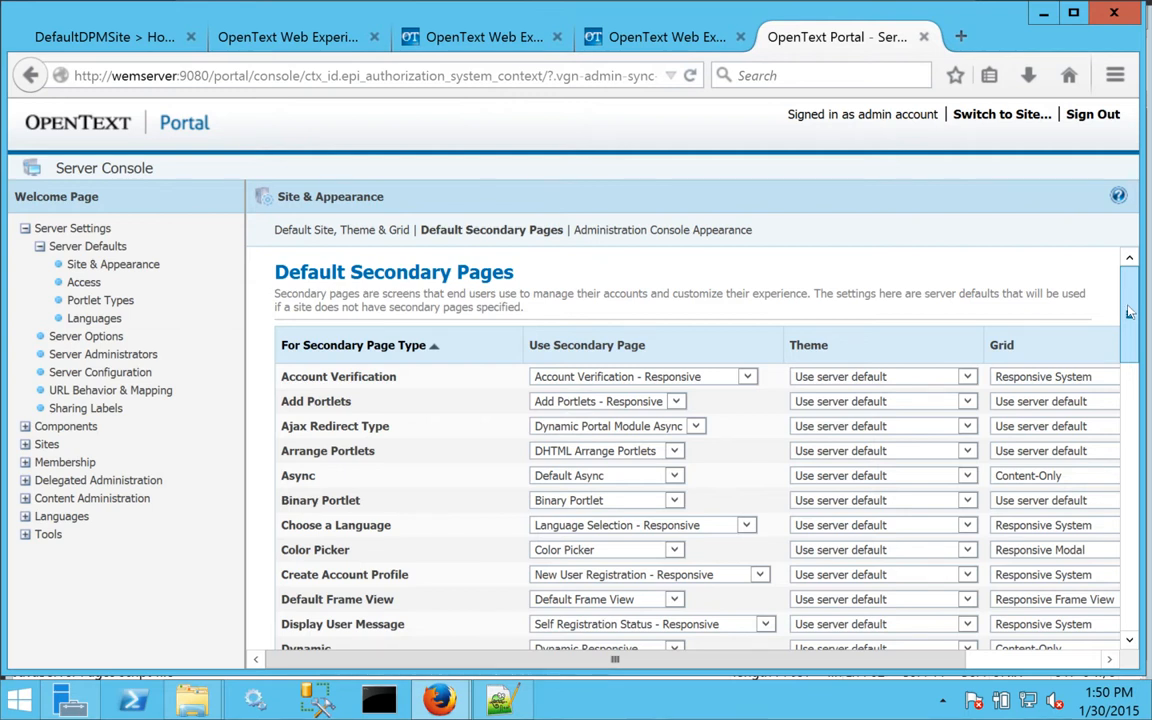
pyautogui.moveTo(1130, 312); pyautogui.dragTo(1130, 330)
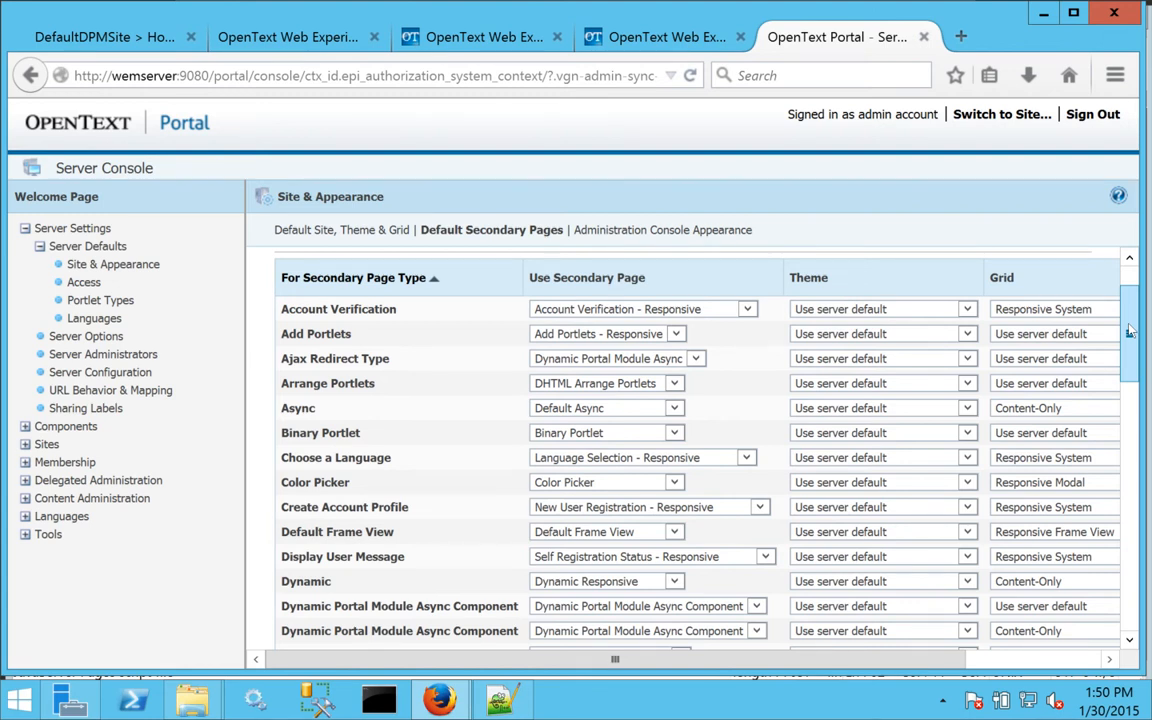
pyautogui.moveTo(1130, 330); pyautogui.dragTo(1130, 342)
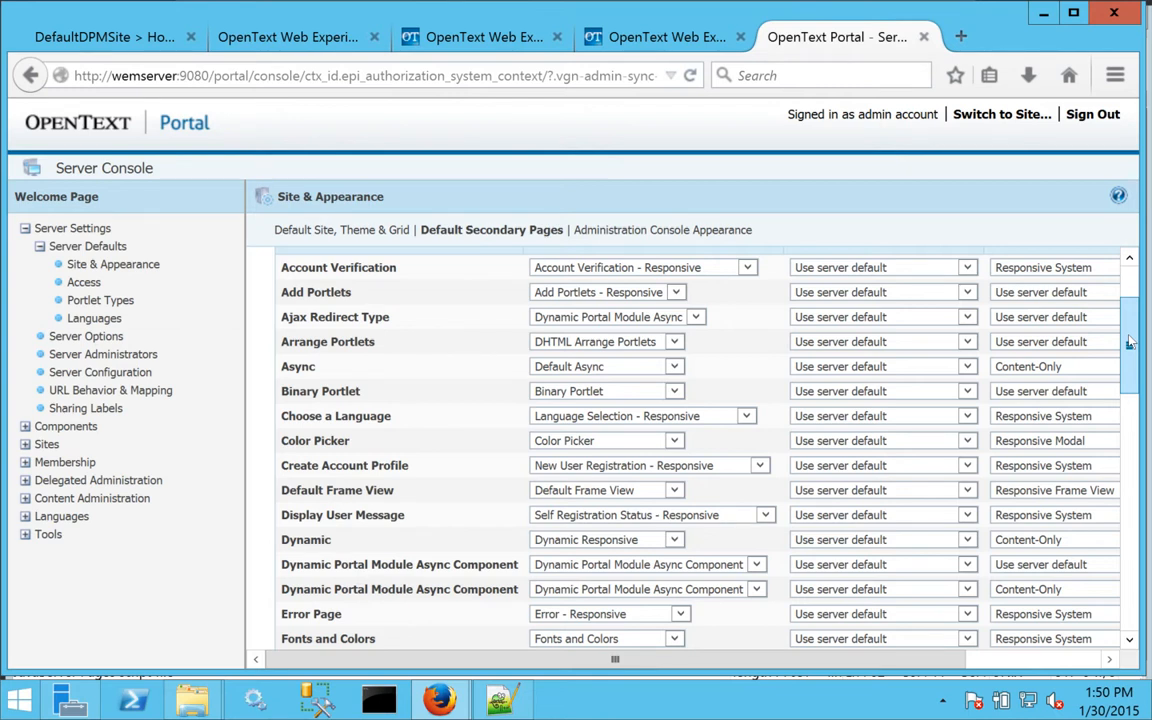
pyautogui.scroll(2, 1130, 342)
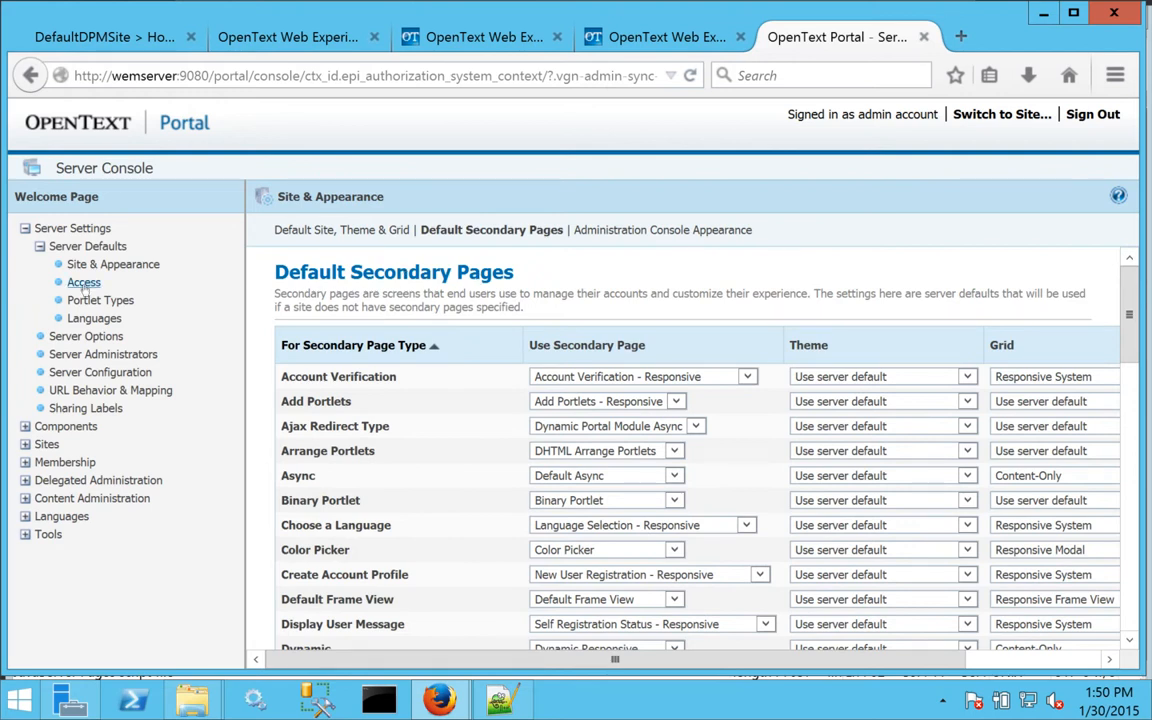
# Check the checkSyncToken and nonce_manager lines 245–246 in properties.txt, then close Notepad++.
pyautogui.click(500, 699)
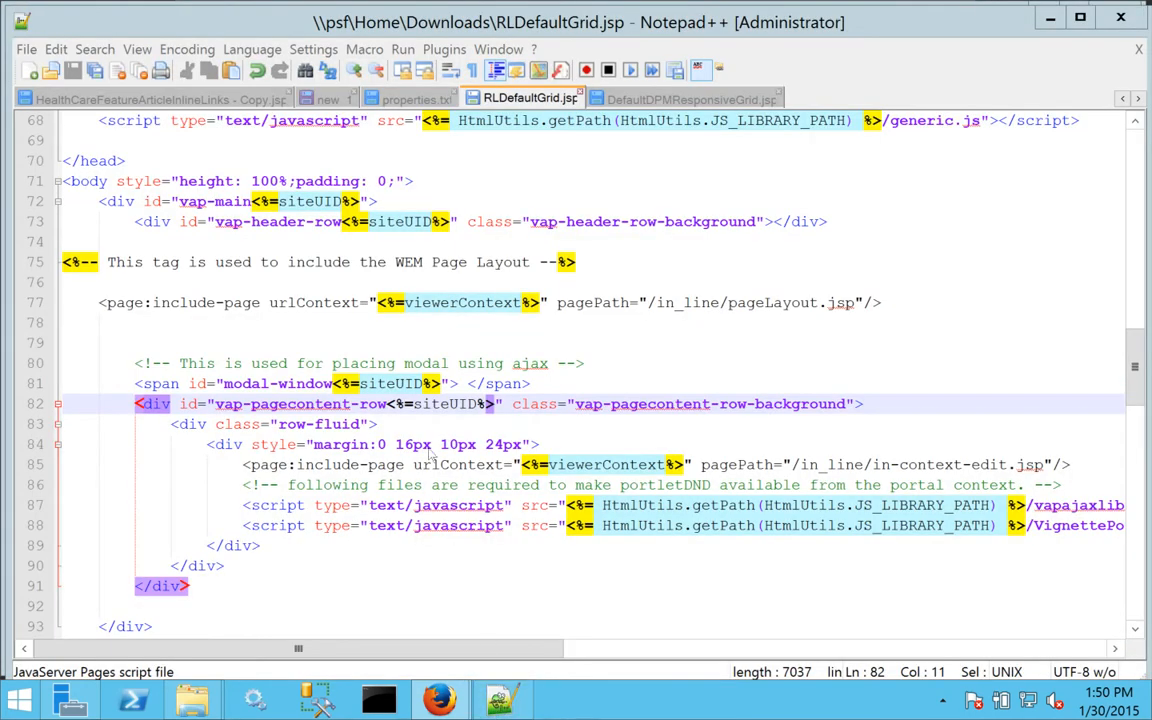
pyautogui.click(403, 100)
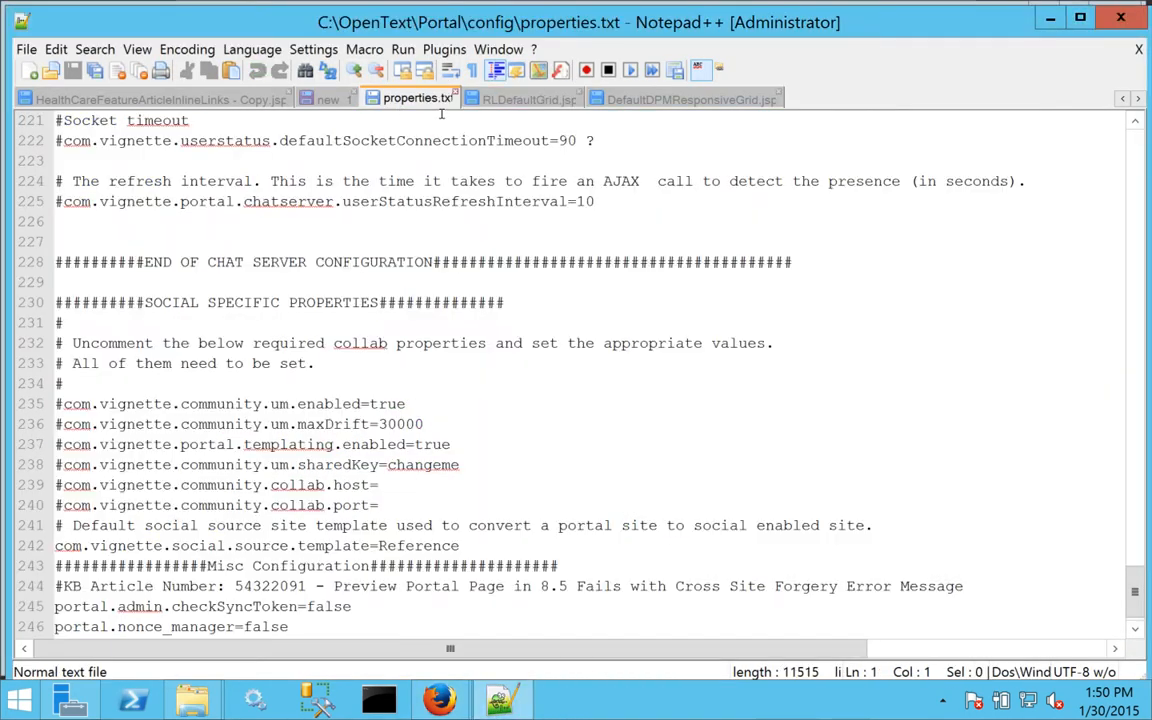
pyautogui.scroll(-1, 1136, 596)
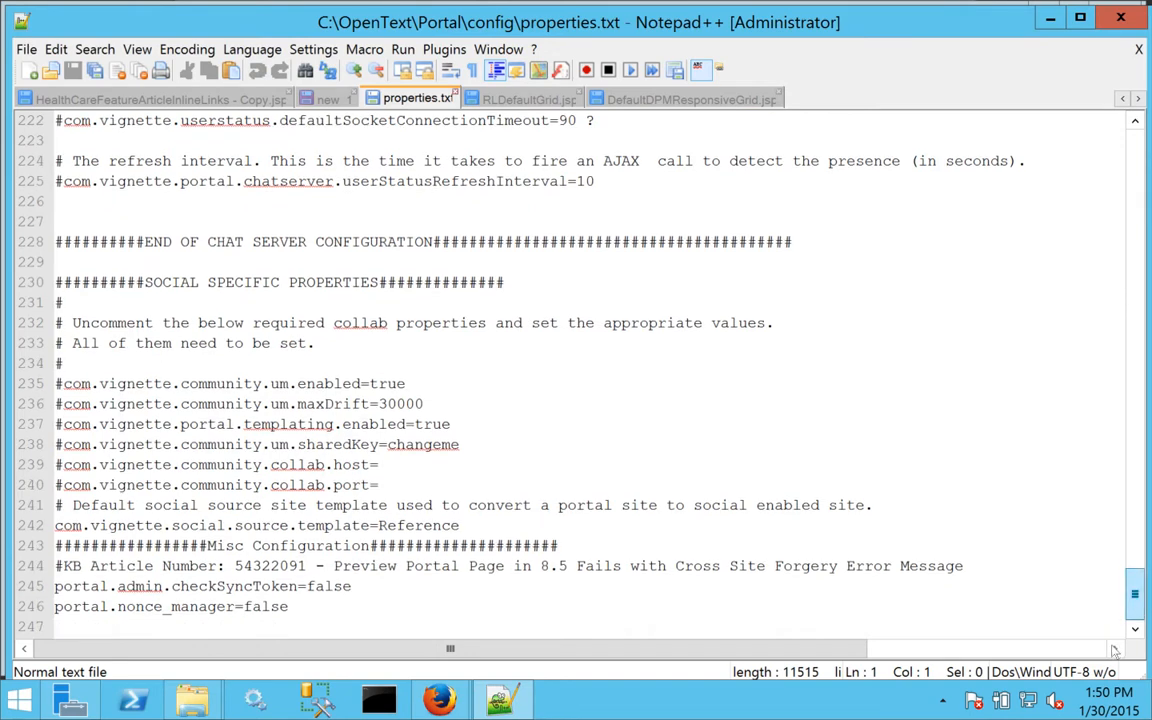
pyautogui.click(306, 608)
pyautogui.moveTo(306, 608); pyautogui.dragTo(52, 588)
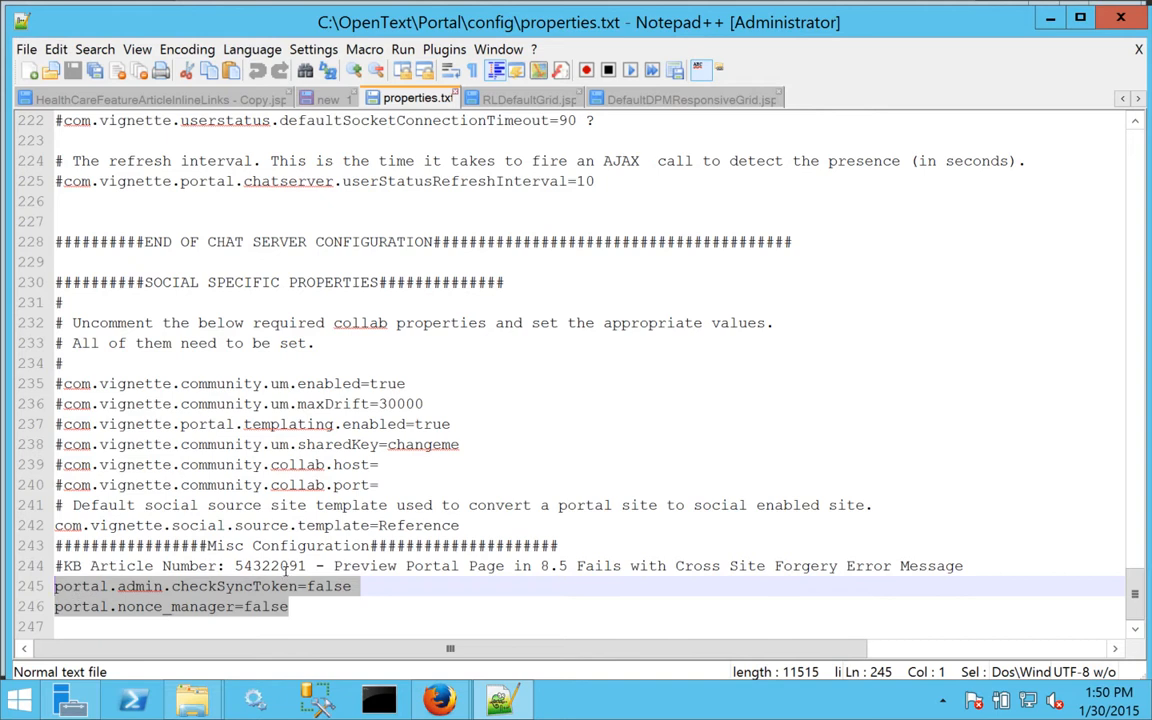
pyautogui.moveTo(306, 566); pyautogui.dragTo(233, 566)
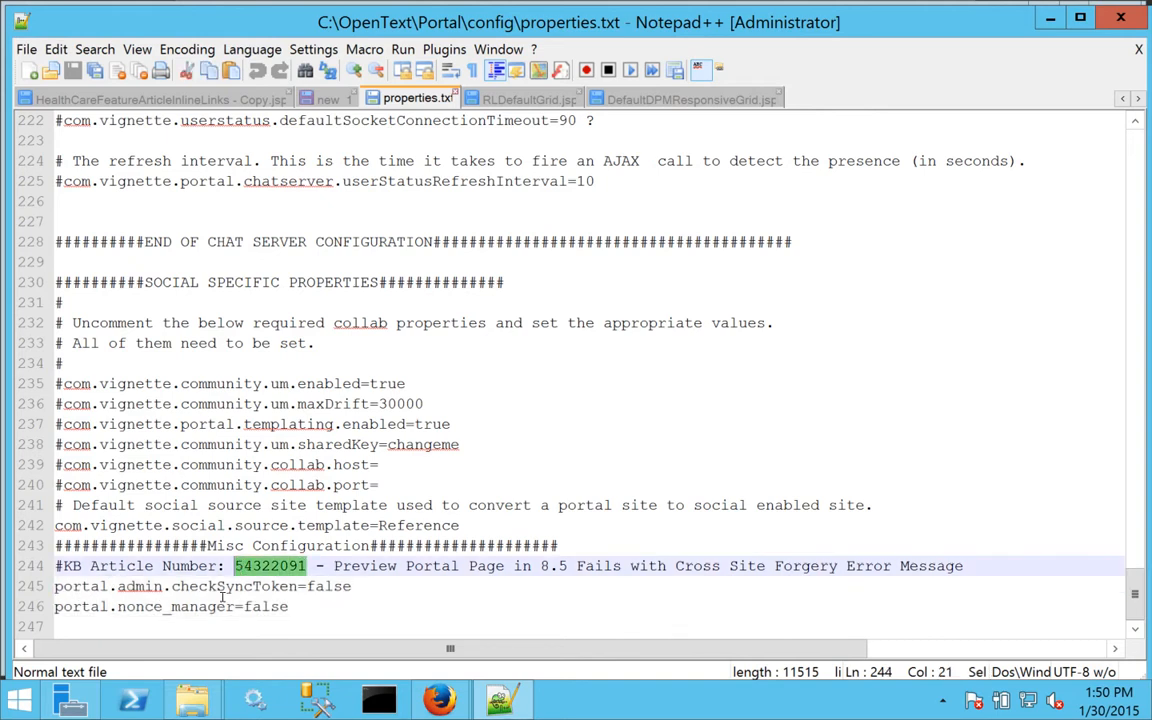
pyautogui.moveTo(290, 607); pyautogui.dragTo(54, 587)
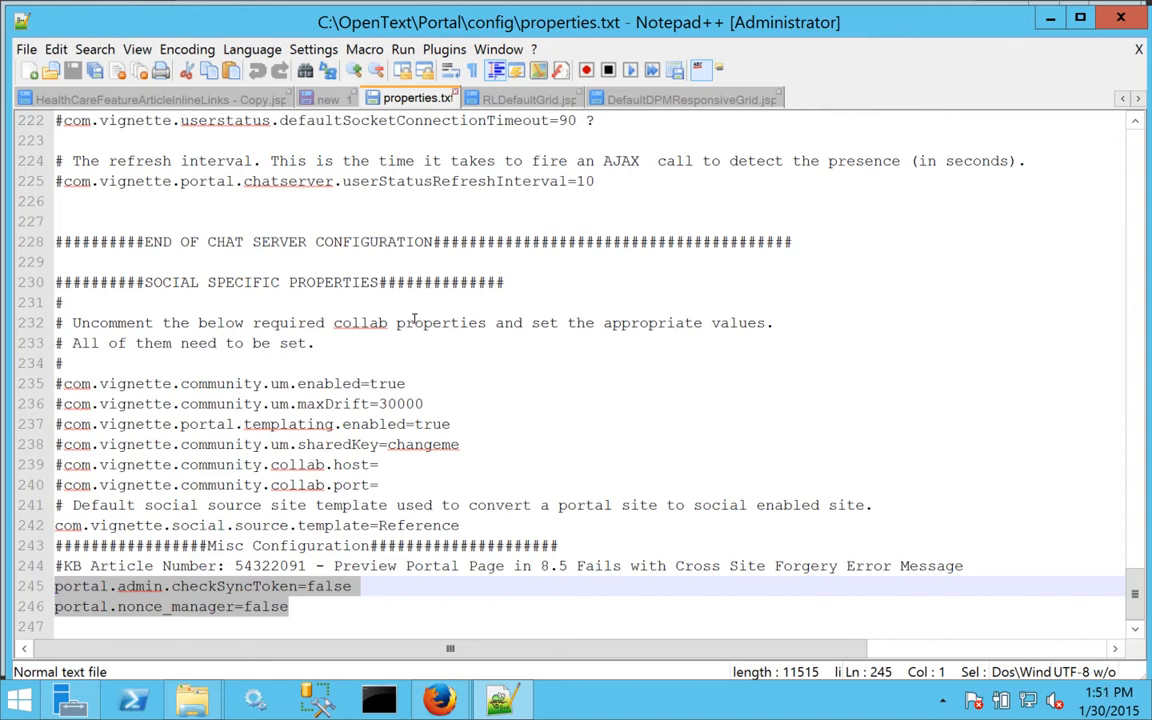
pyautogui.click(1122, 22)
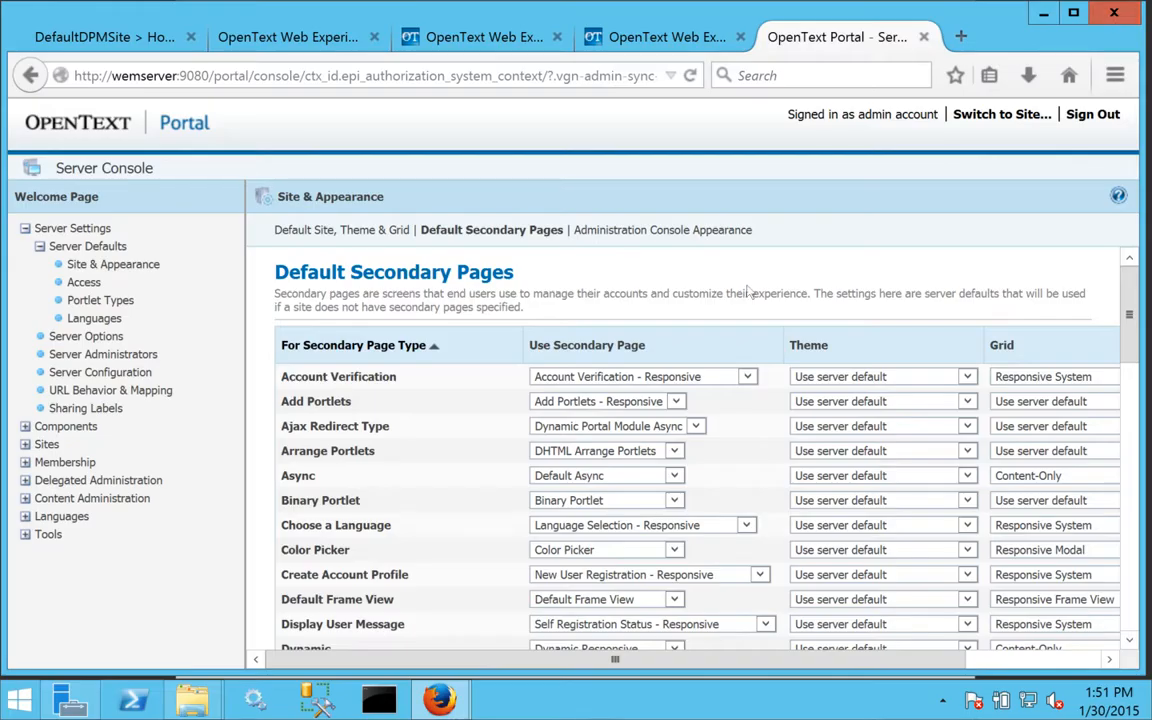
# Open the Content Publisher Grid 2.0 (inline responsive) grid and rename it RL Default DPM Grid.
pyautogui.click(25, 426)
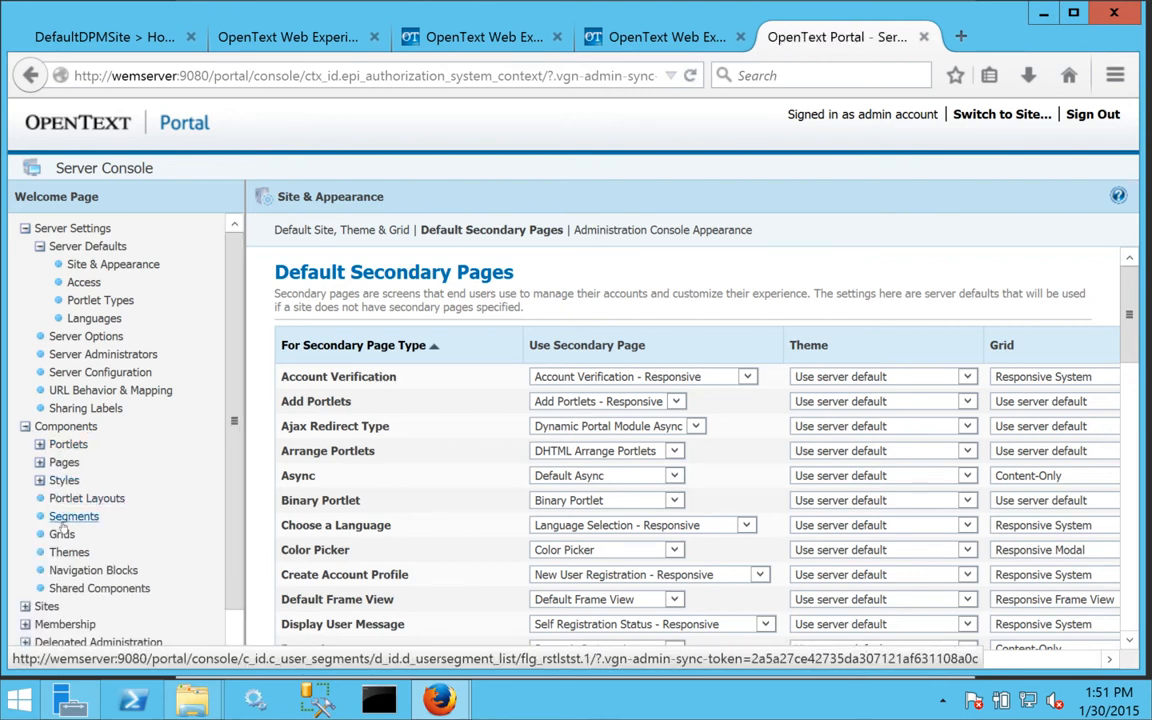
pyautogui.click(62, 535)
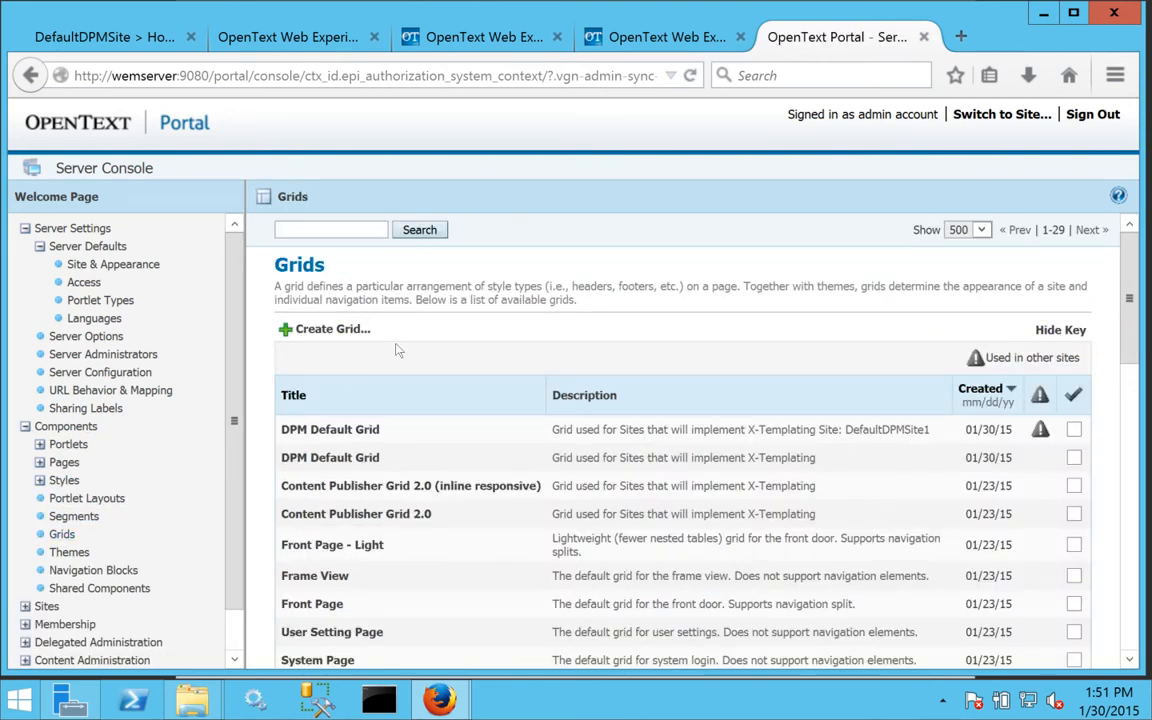
pyautogui.click(369, 487)
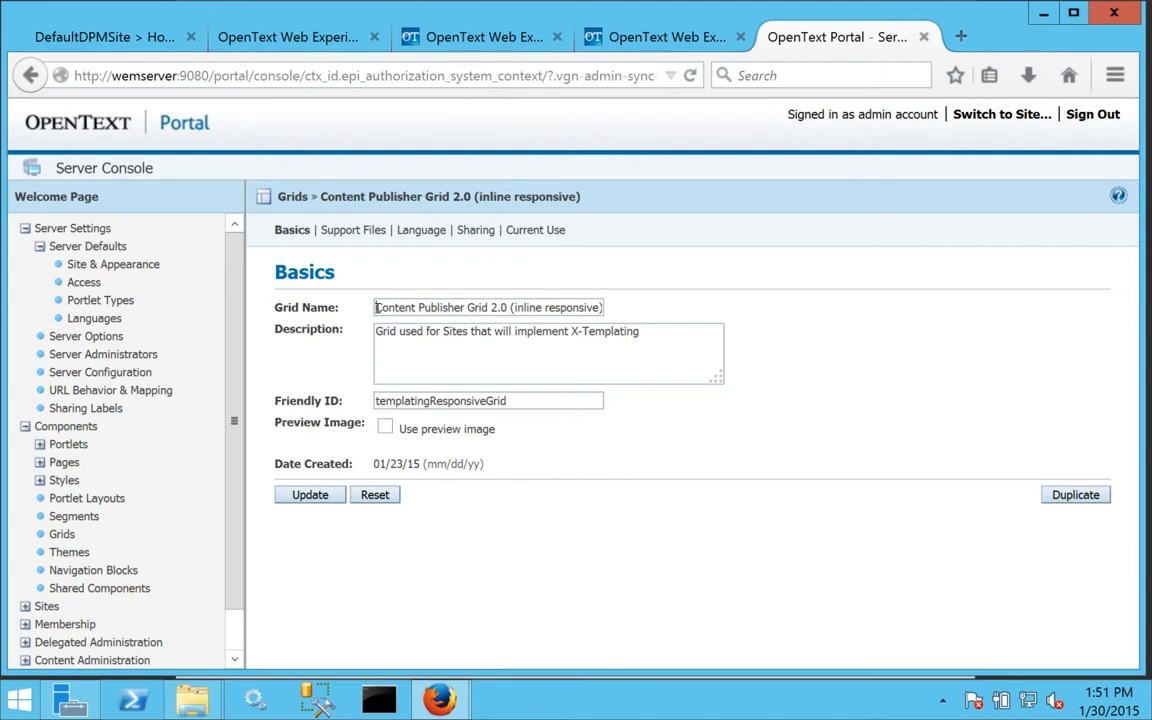
pyautogui.moveTo(378, 308); pyautogui.dragTo(727, 316)
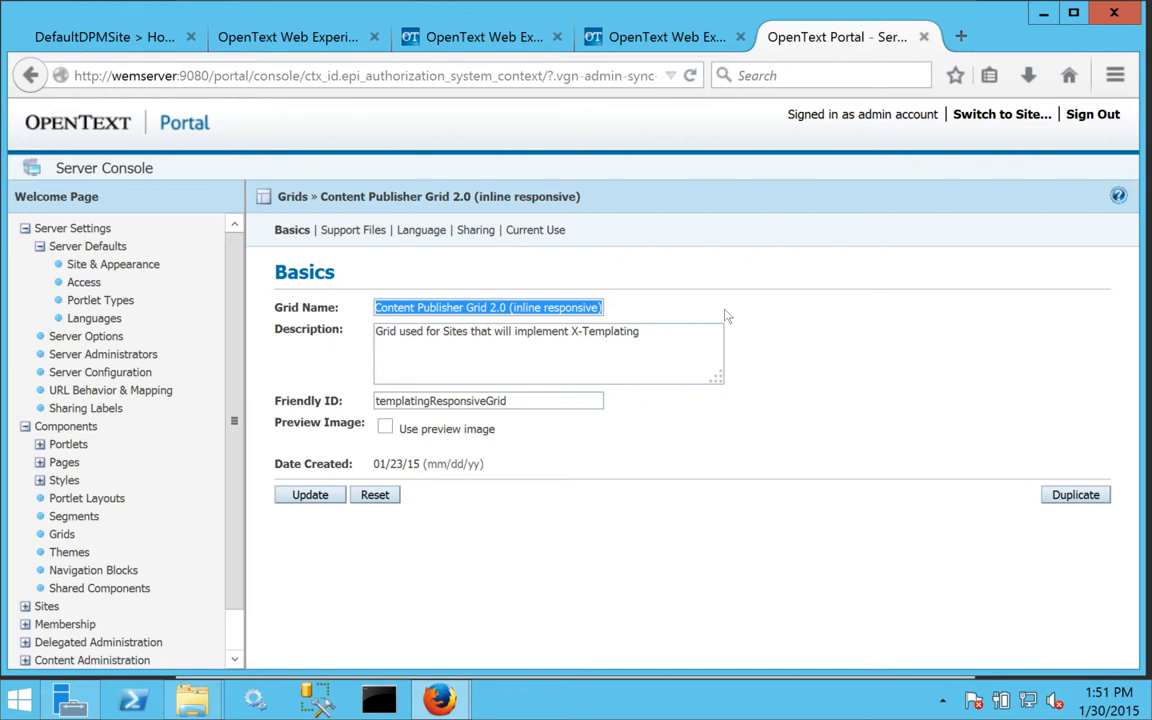
pyautogui.write('RL')
pyautogui.press('BackSpace')
pyautogui.press('BackSpace')
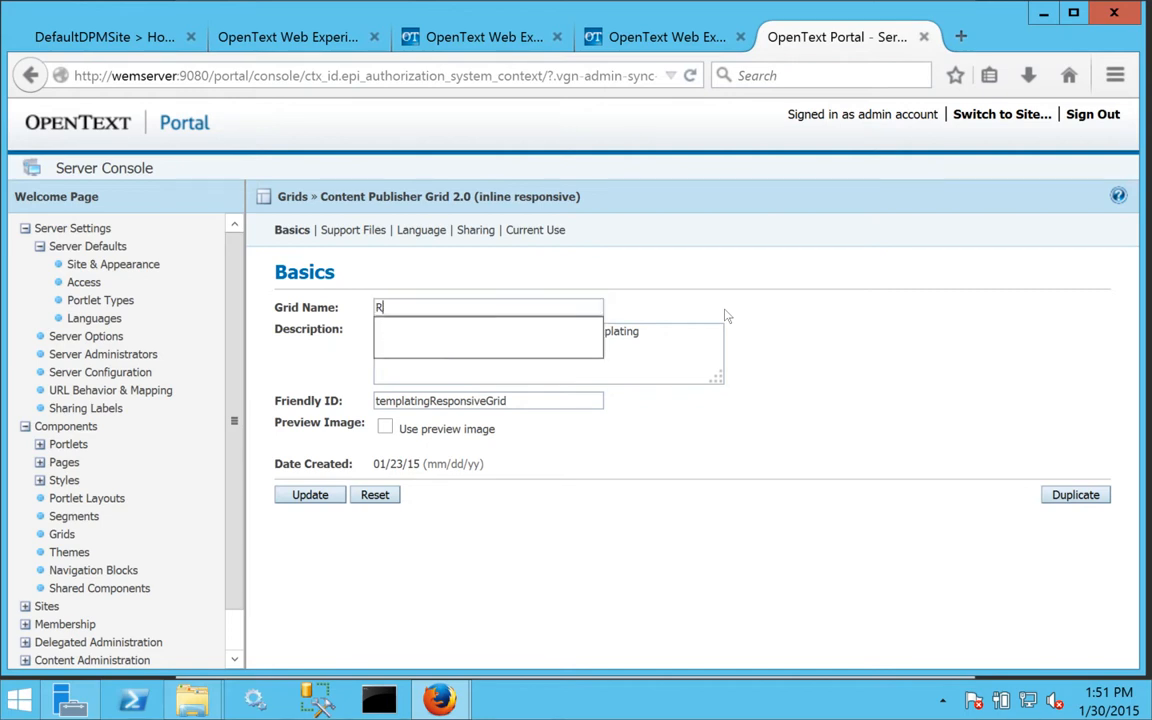
pyautogui.write('RL Grid')
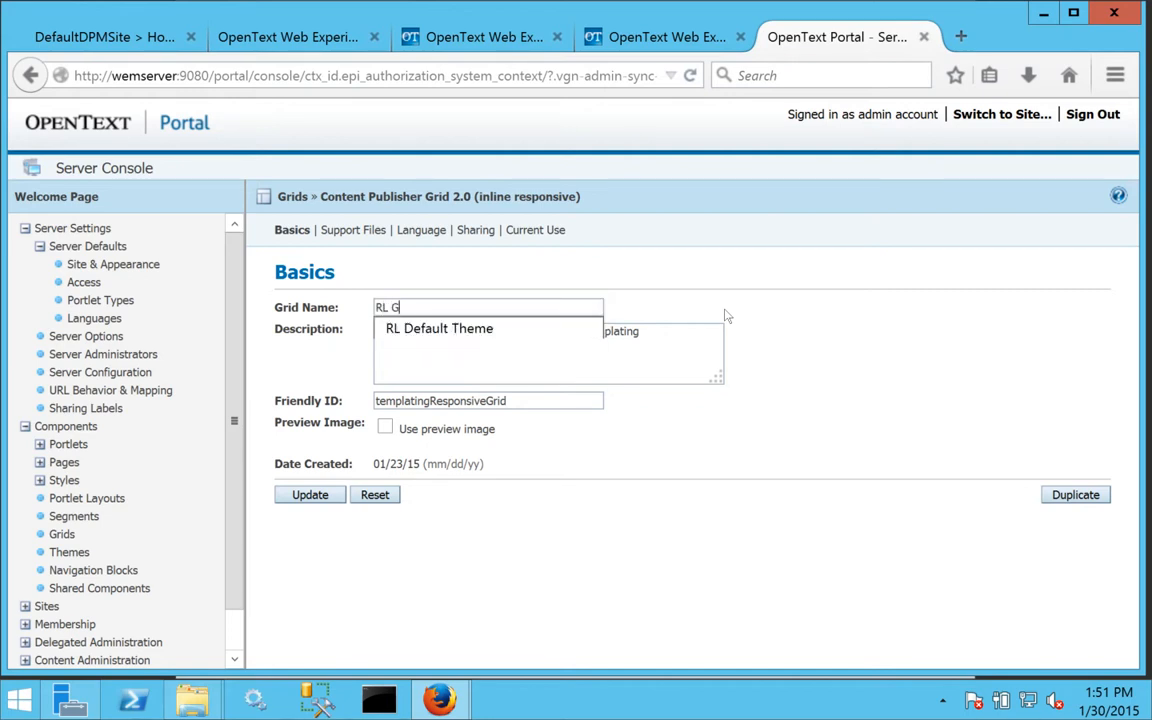
pyautogui.press('BackSpace')
pyautogui.press('BackSpace')
pyautogui.press('BackSpace')
pyautogui.press('BackSpace')
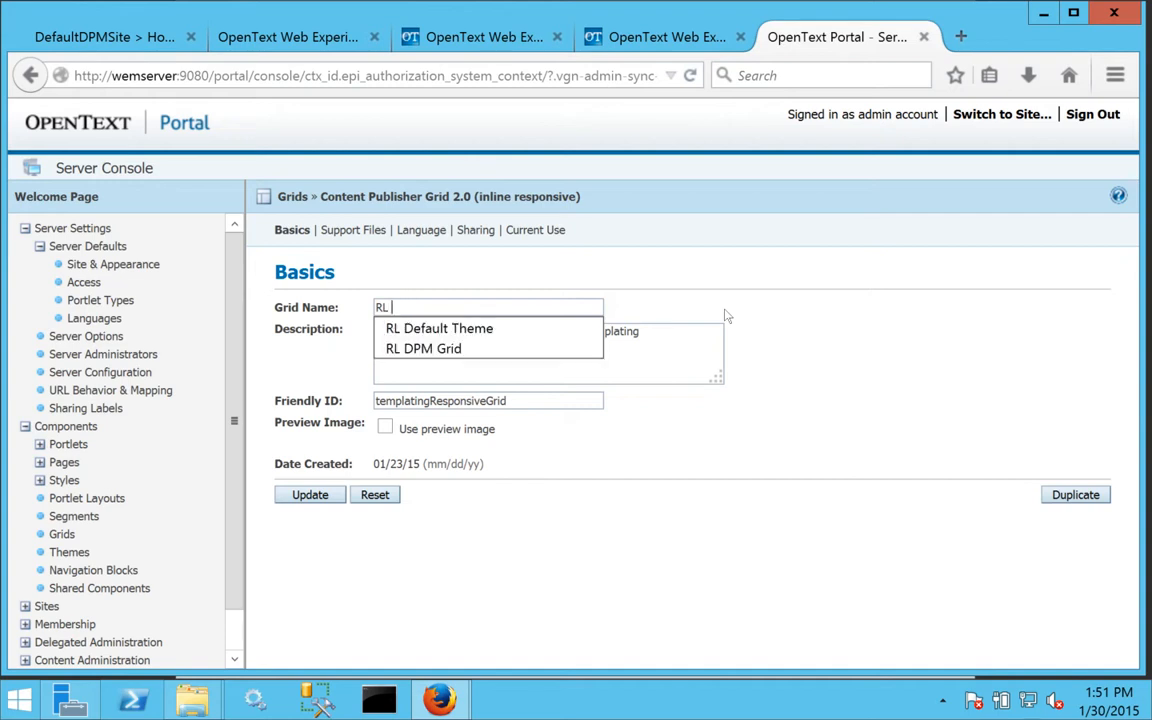
pyautogui.write('Default DPM Grid')
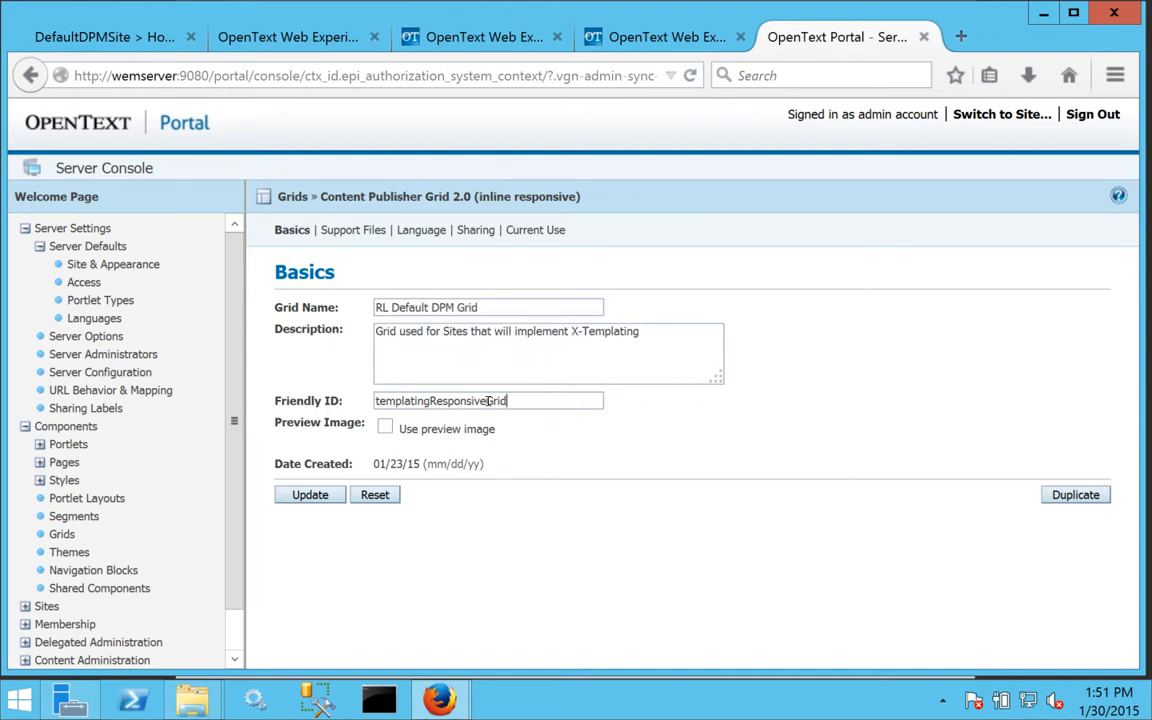
# Set the friendly ID to RLDefaultDPMGrid, save, and show the grid's support files.
pyautogui.moveTo(508, 400); pyautogui.dragTo(290, 400)
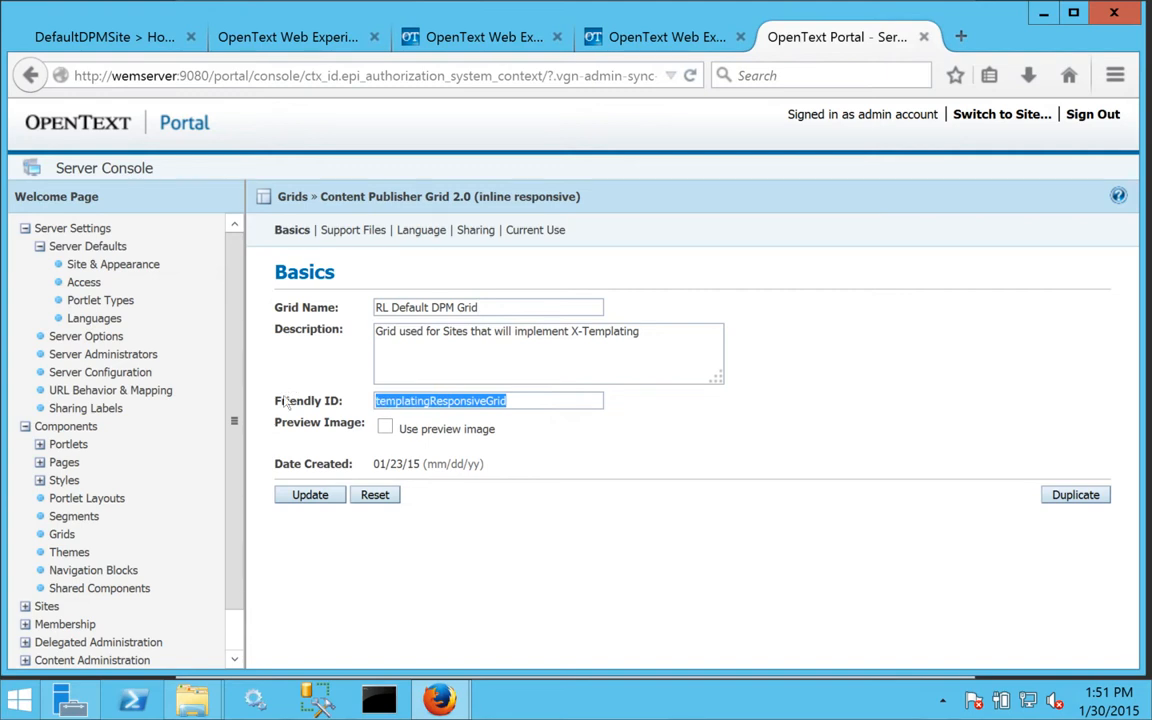
pyautogui.write('RLDefault')
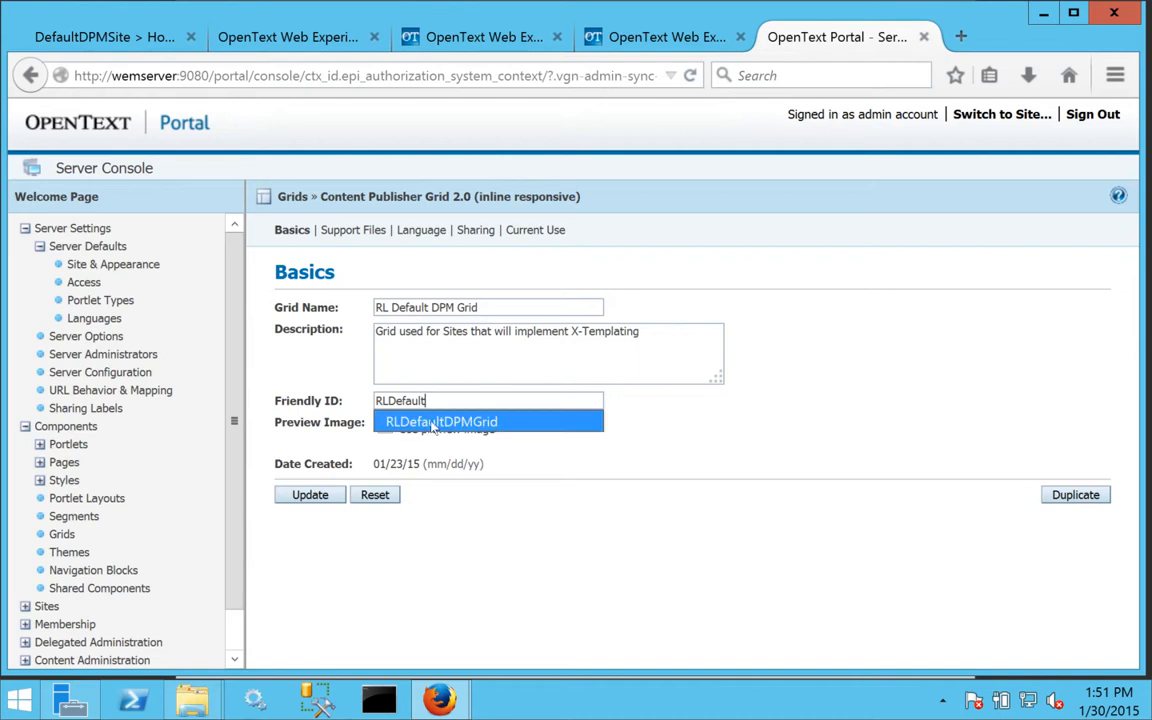
pyautogui.click(398, 421)
pyautogui.click(306, 494)
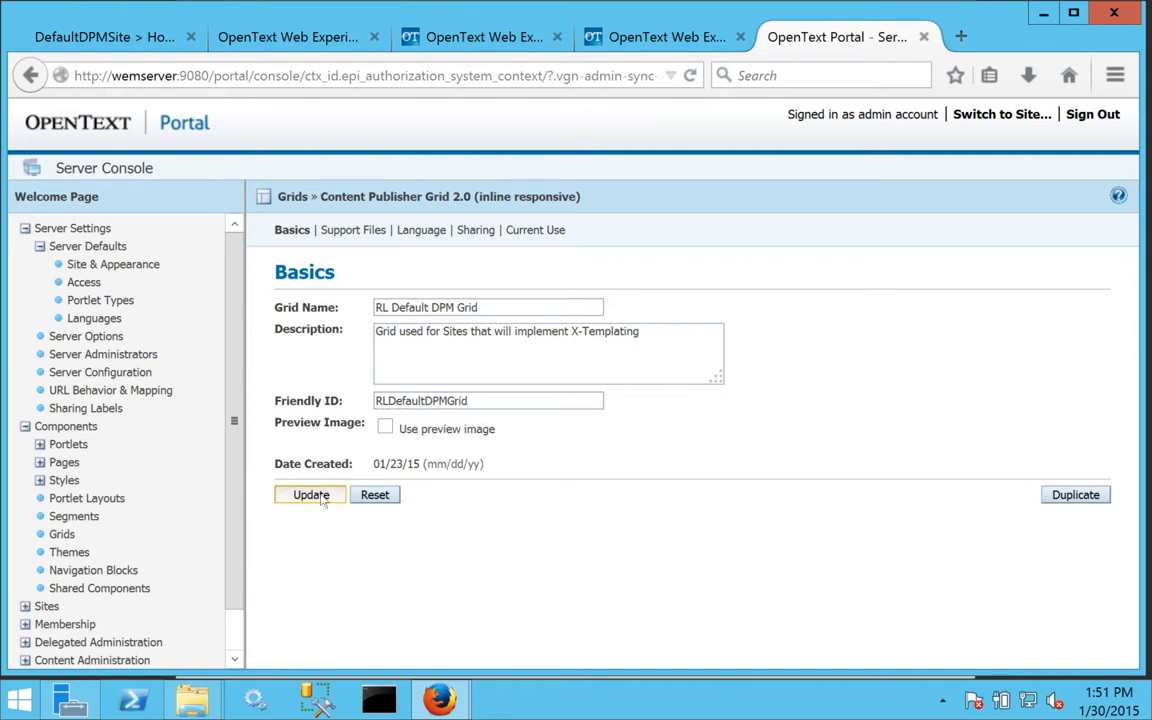
pyautogui.click(360, 233)
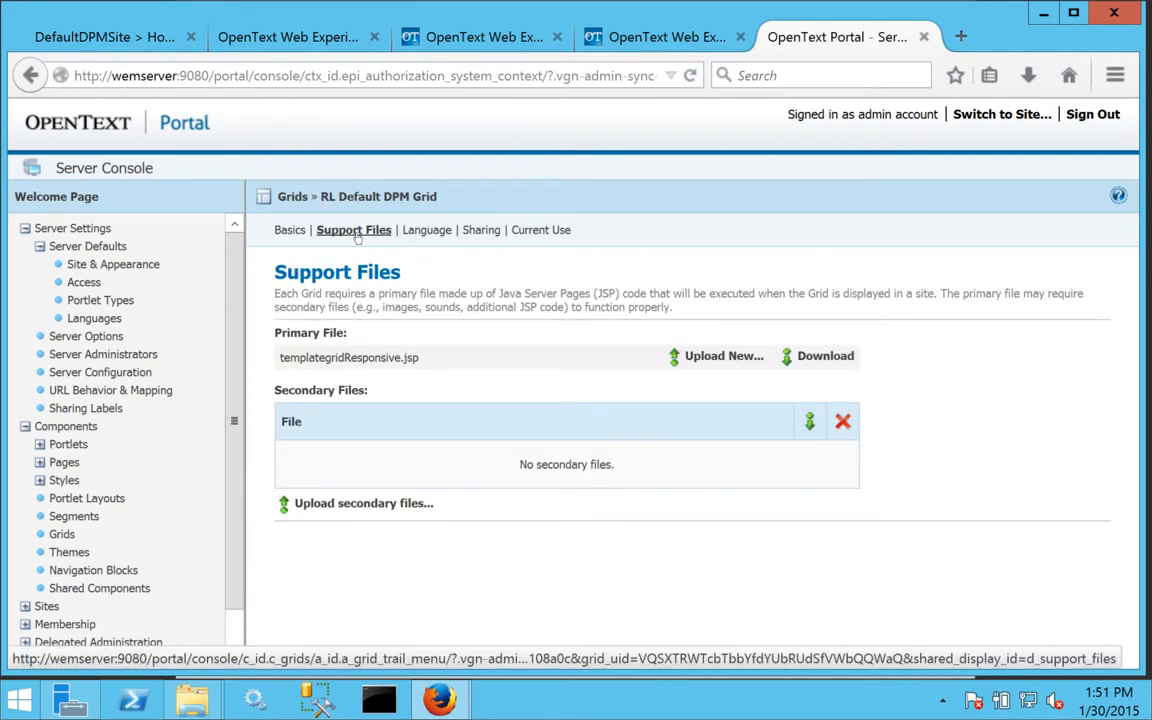
# Download templategridResponsive.jsp and open the saved templategridResponsive(1).jsp in Notepad++.
pyautogui.click(822, 358)
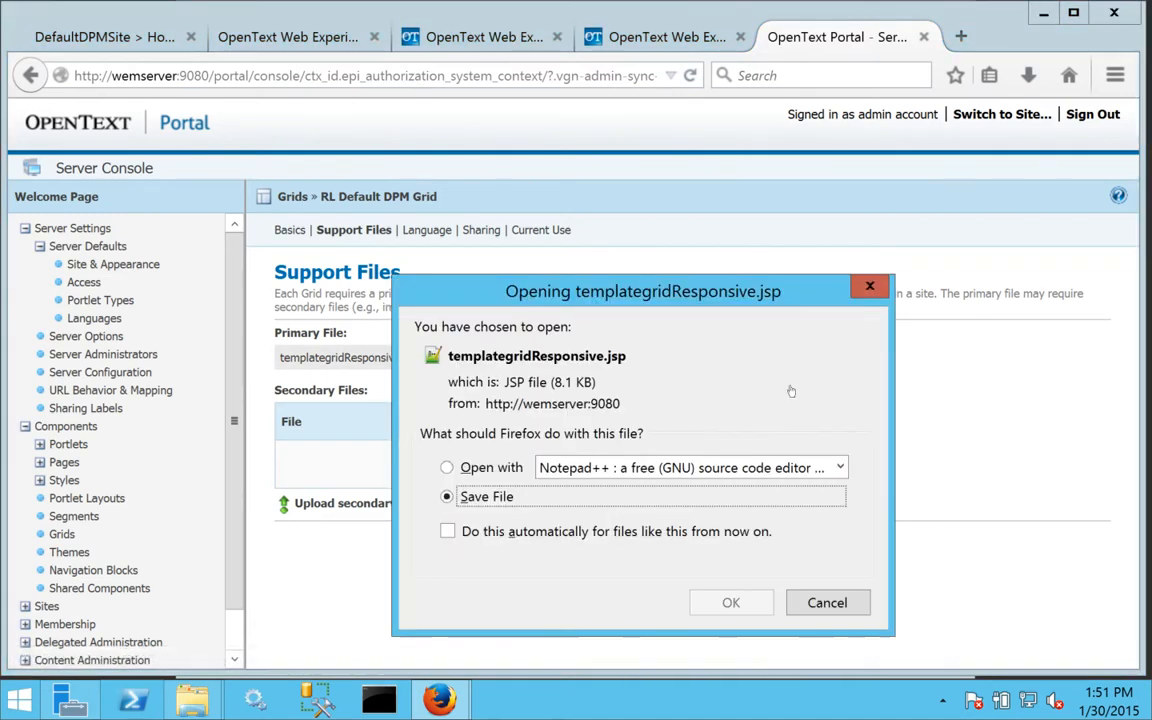
pyautogui.click(731, 603)
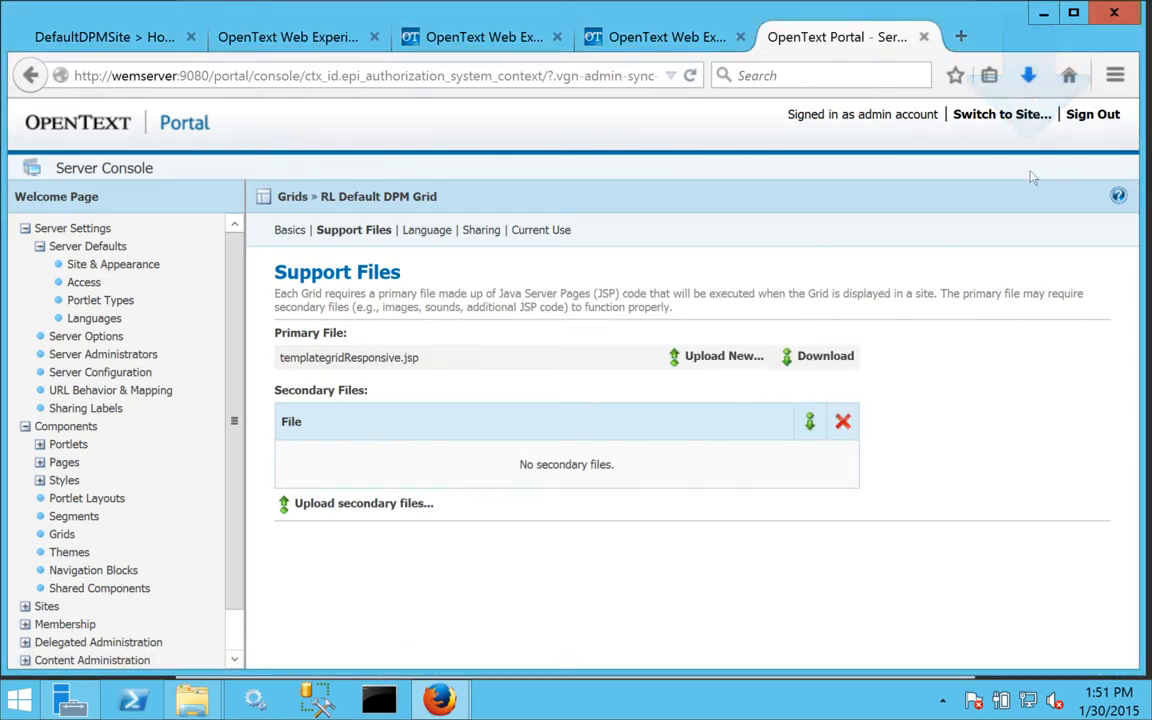
pyautogui.click(1028, 75)
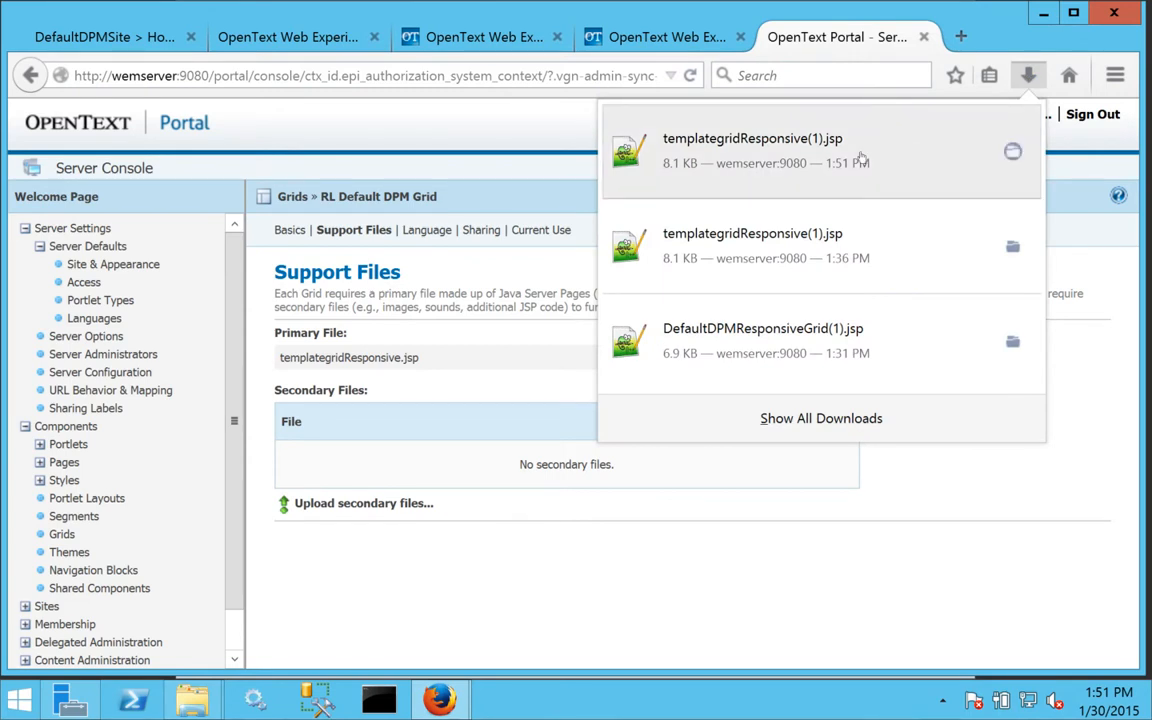
pyautogui.rightClick(830, 158)
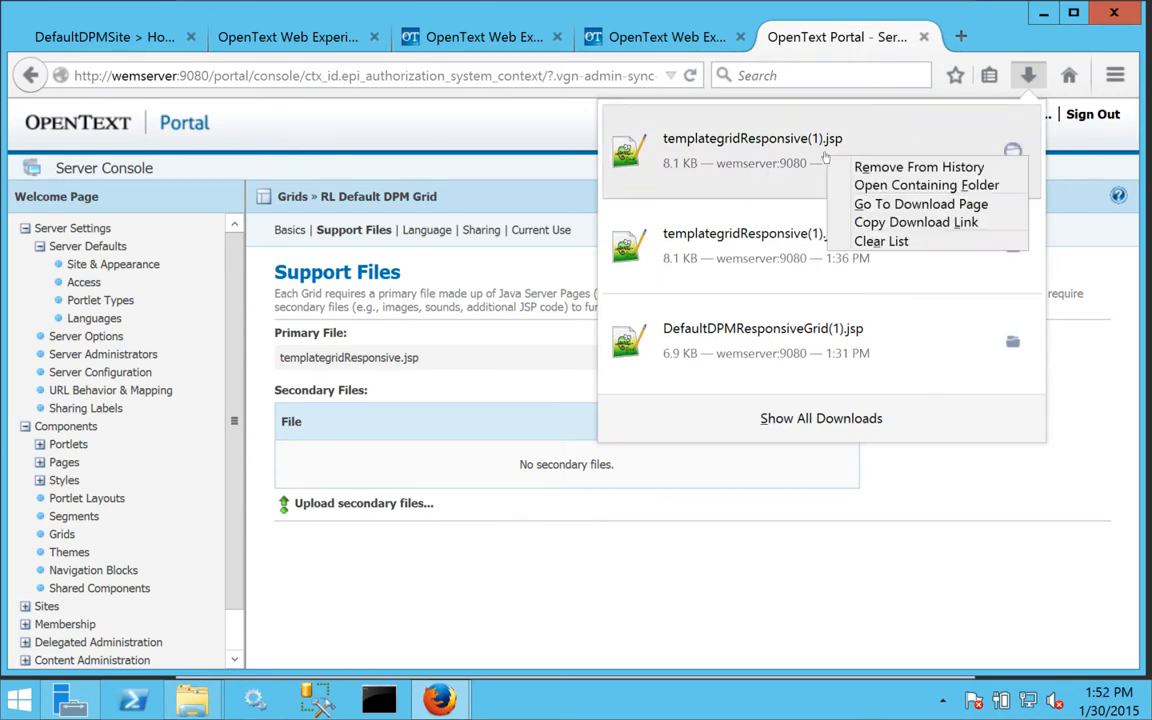
pyautogui.click(870, 187)
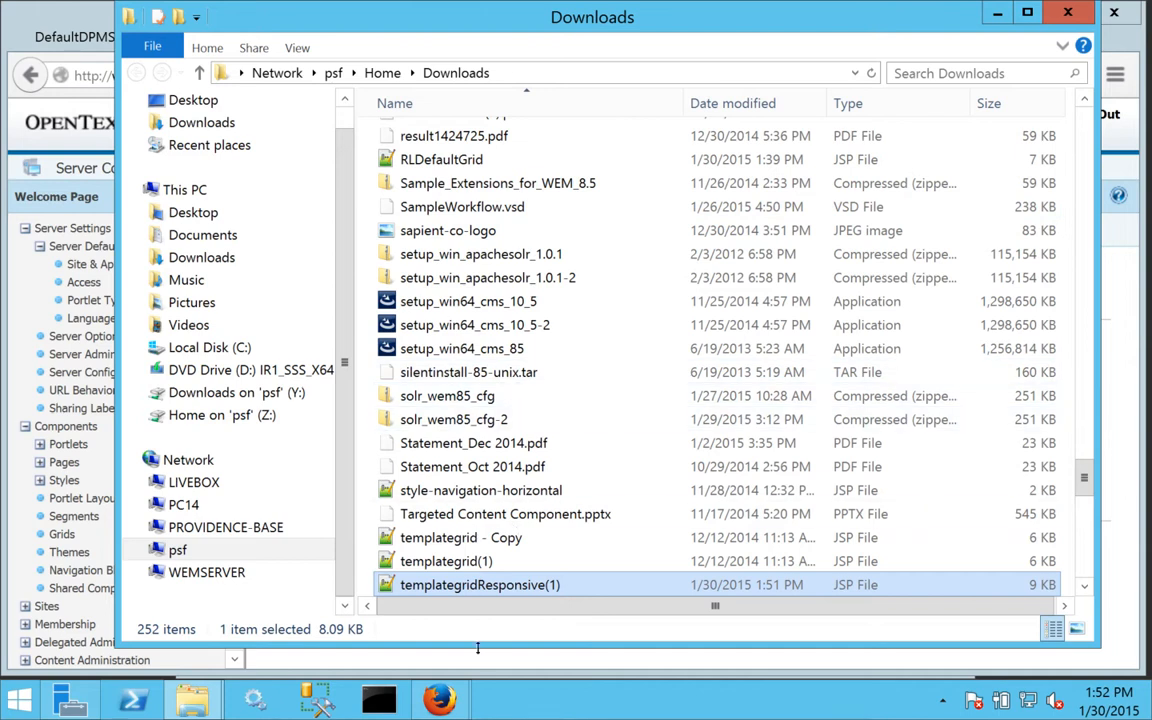
pyautogui.doubleClick(485, 585)
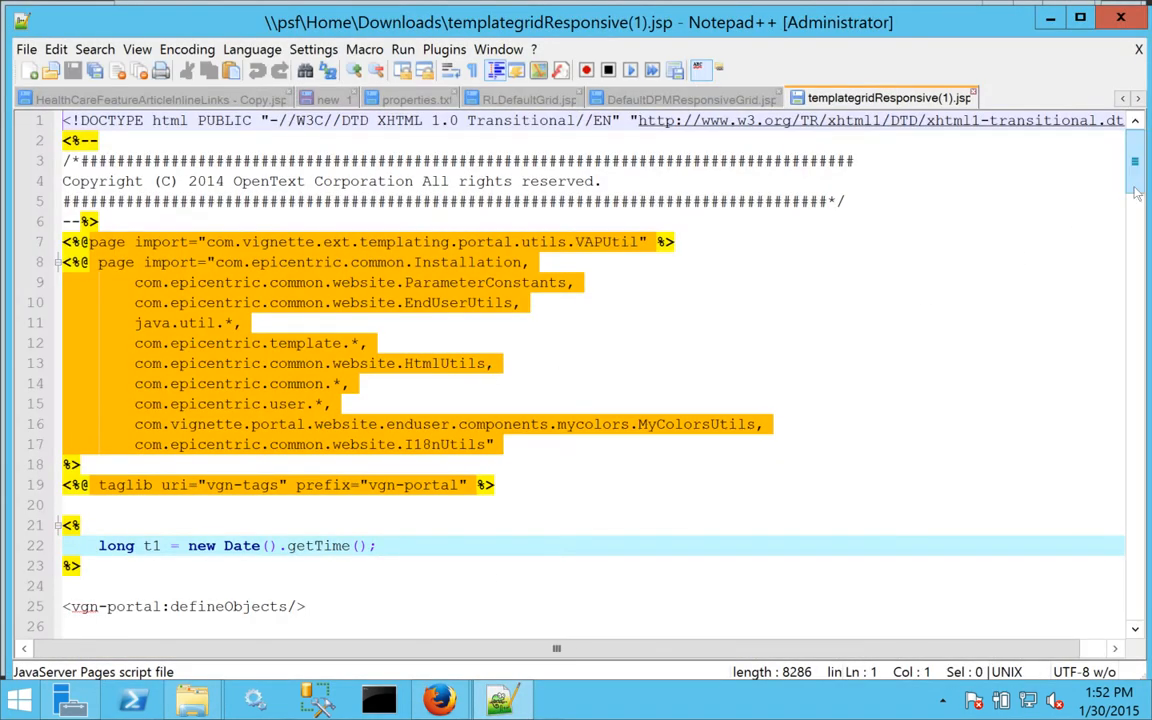
# Delete the header row-fluid content block (lines 74–85) from the grid template.
pyautogui.moveTo(1135, 193); pyautogui.dragTo(1115, 266)
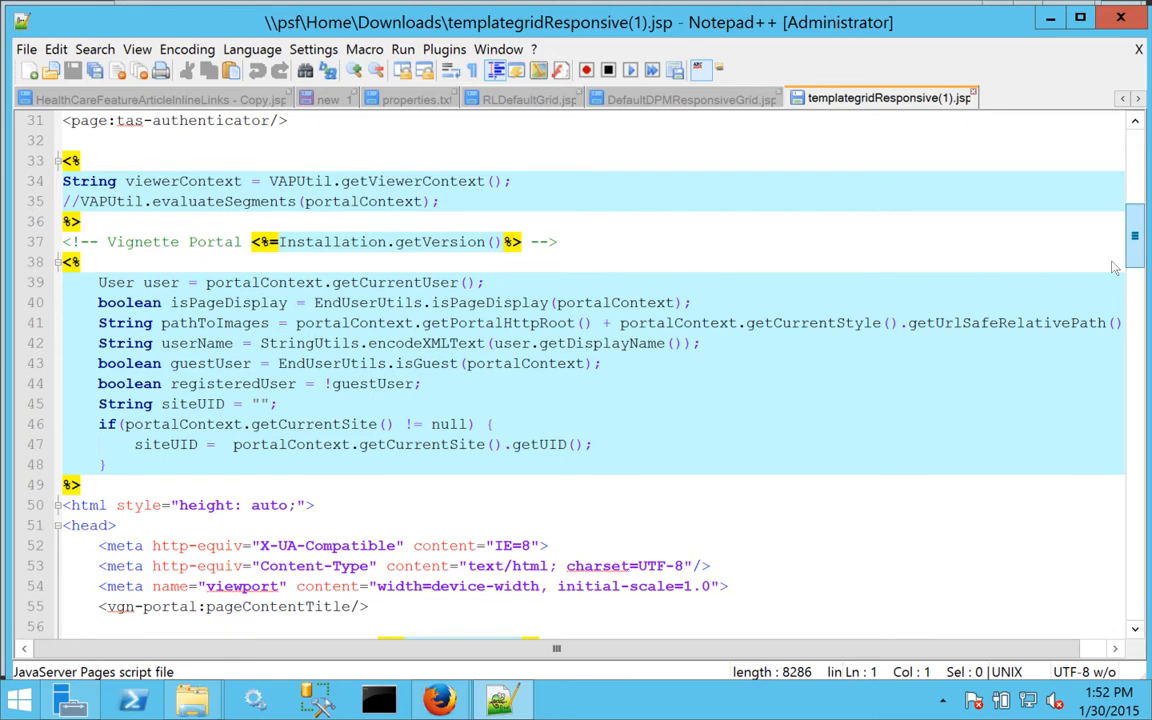
pyautogui.moveTo(1115, 266); pyautogui.dragTo(1113, 313)
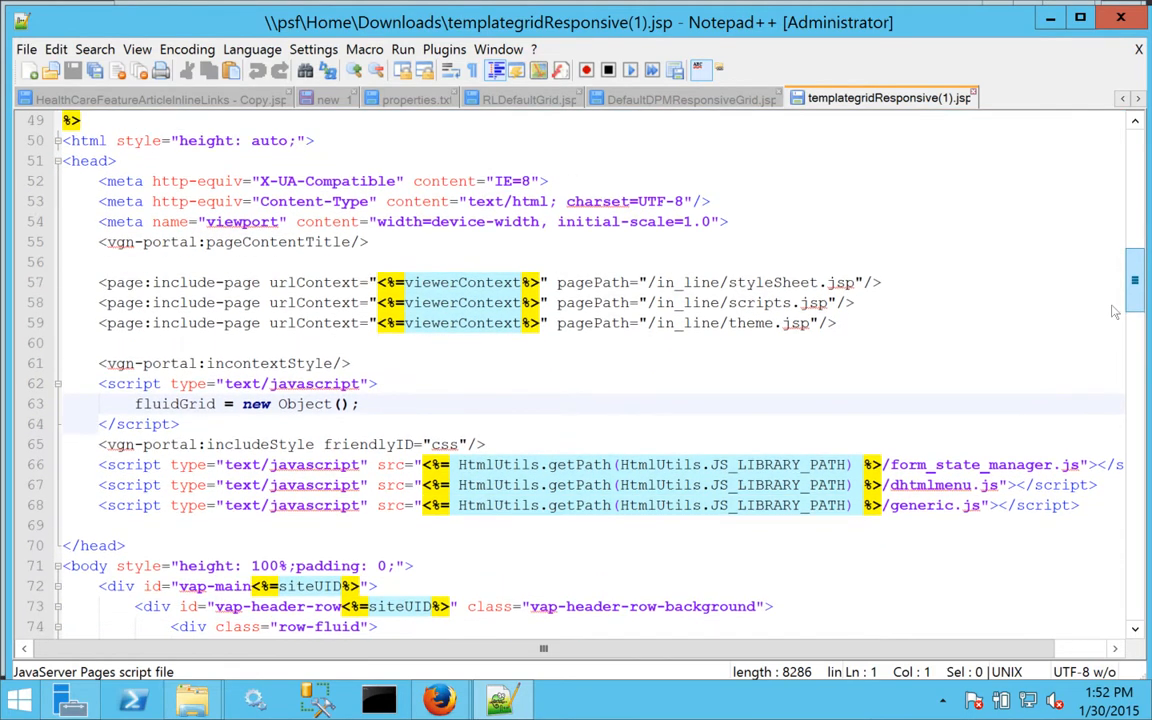
pyautogui.click(115, 283)
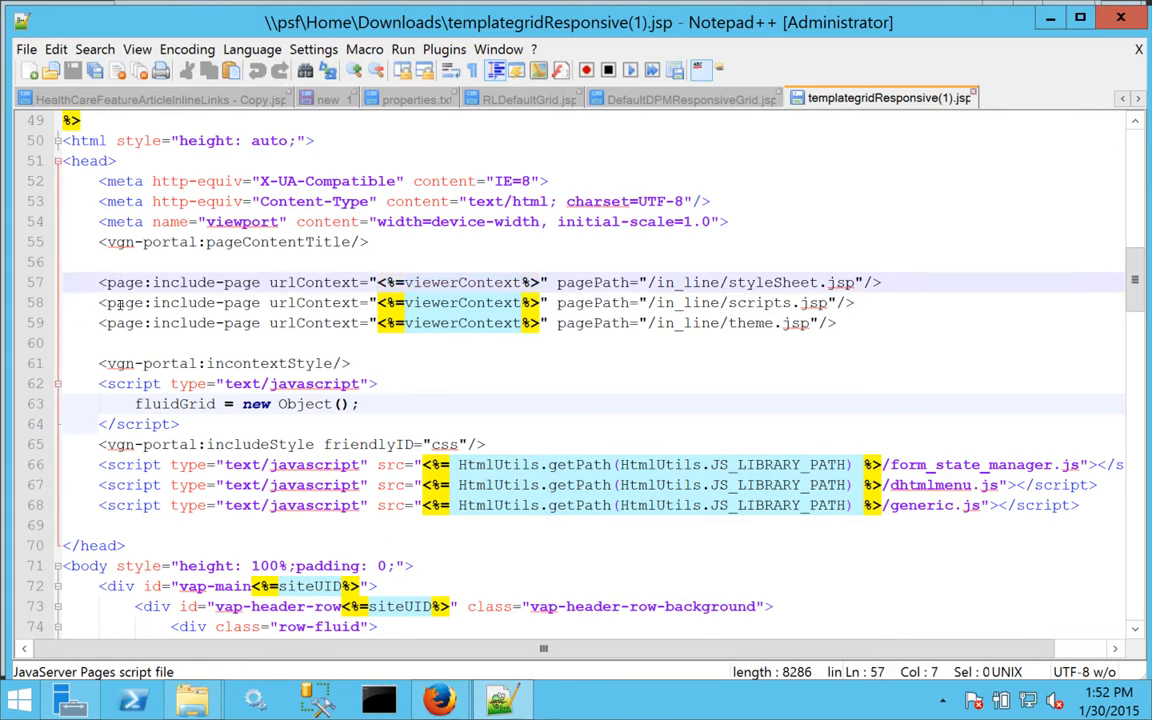
pyautogui.click(117, 303)
pyautogui.click(121, 322)
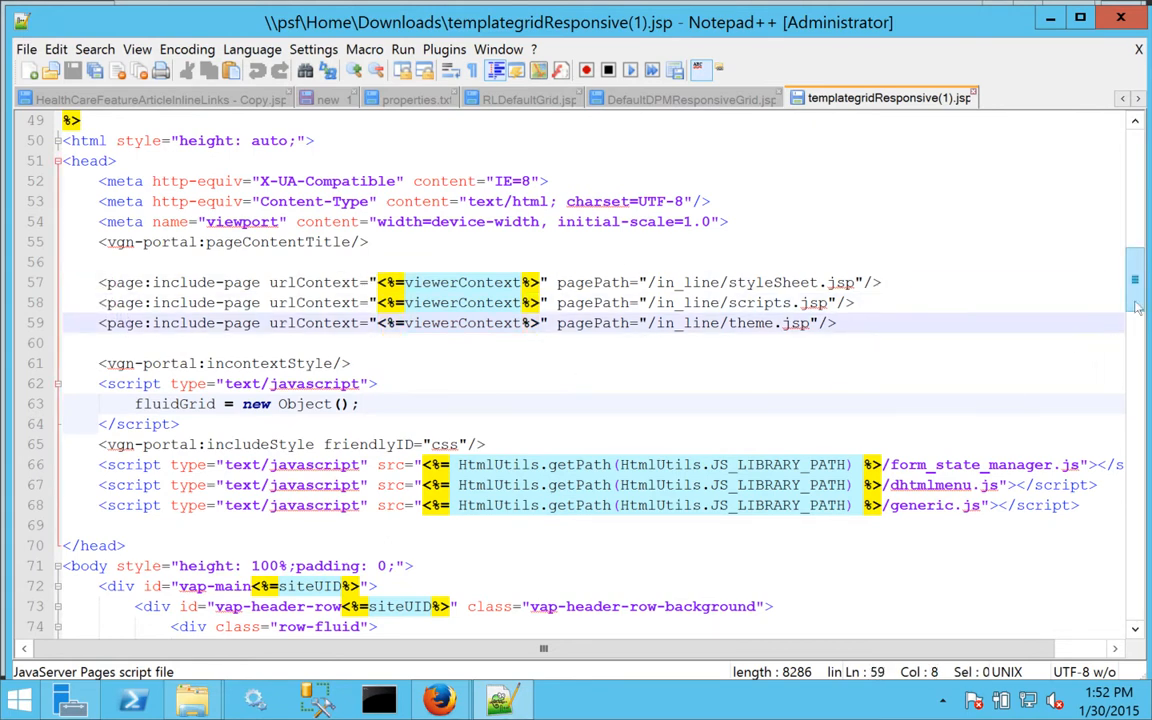
pyautogui.scroll(-3, 1100, 336)
pyautogui.moveTo(1137, 336); pyautogui.dragTo(1133, 357)
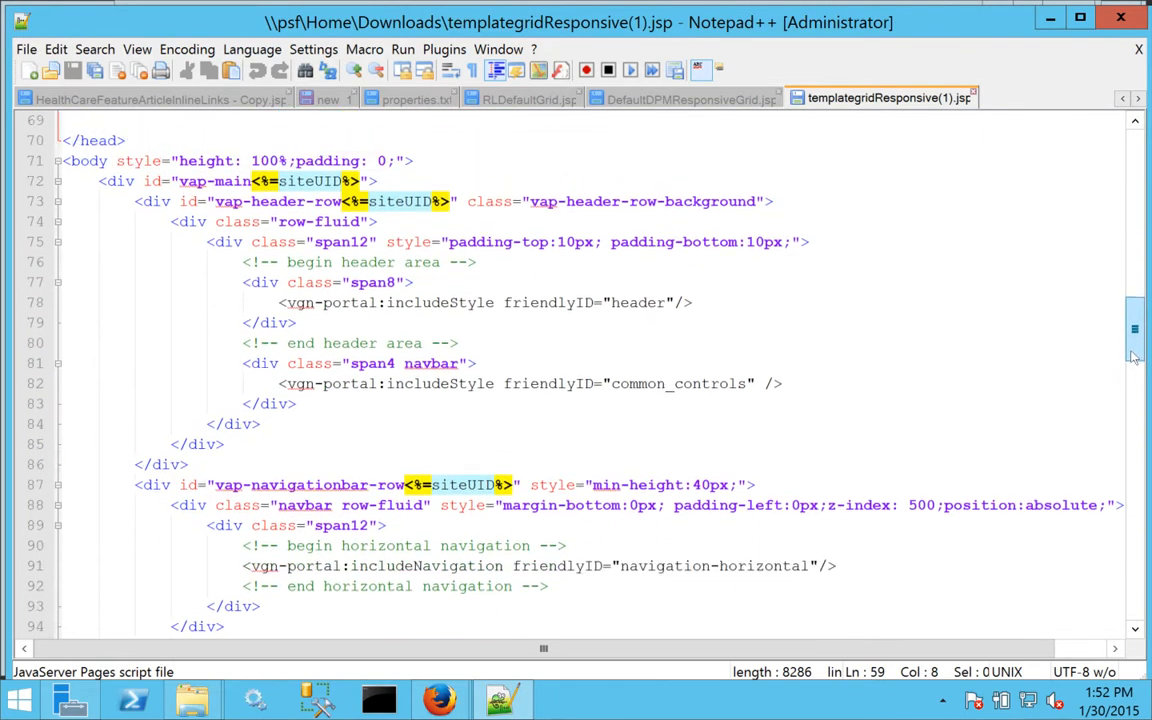
pyautogui.click(248, 281)
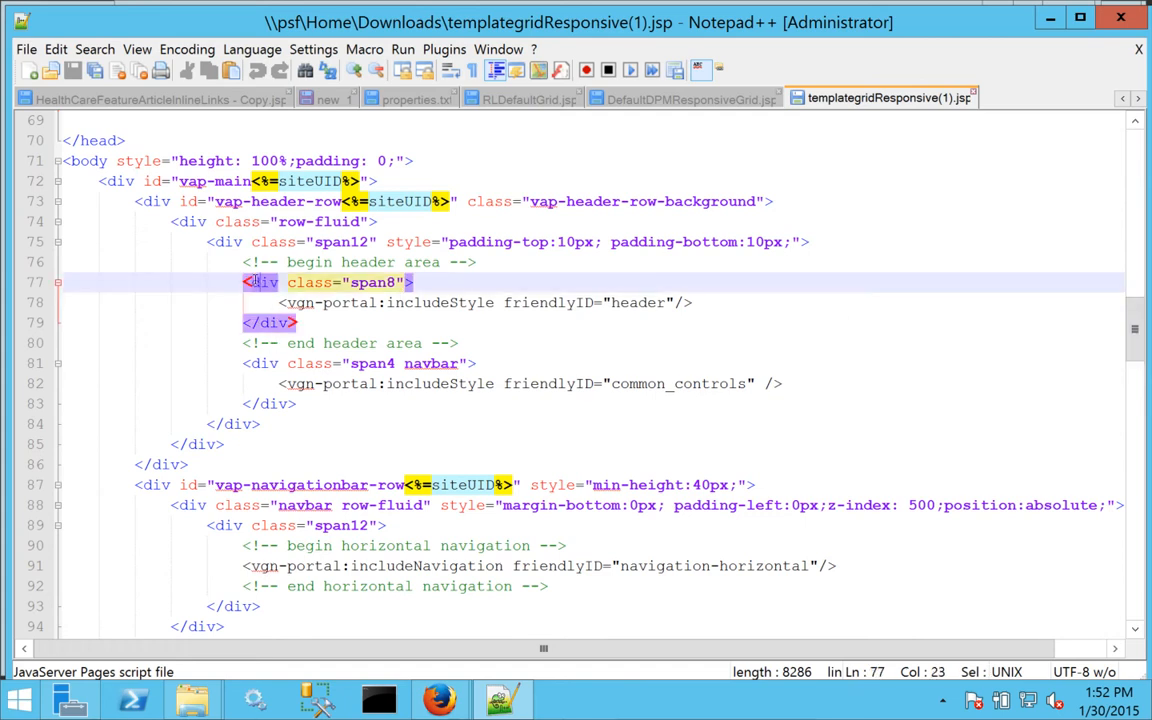
pyautogui.click(228, 243)
pyautogui.click(180, 221)
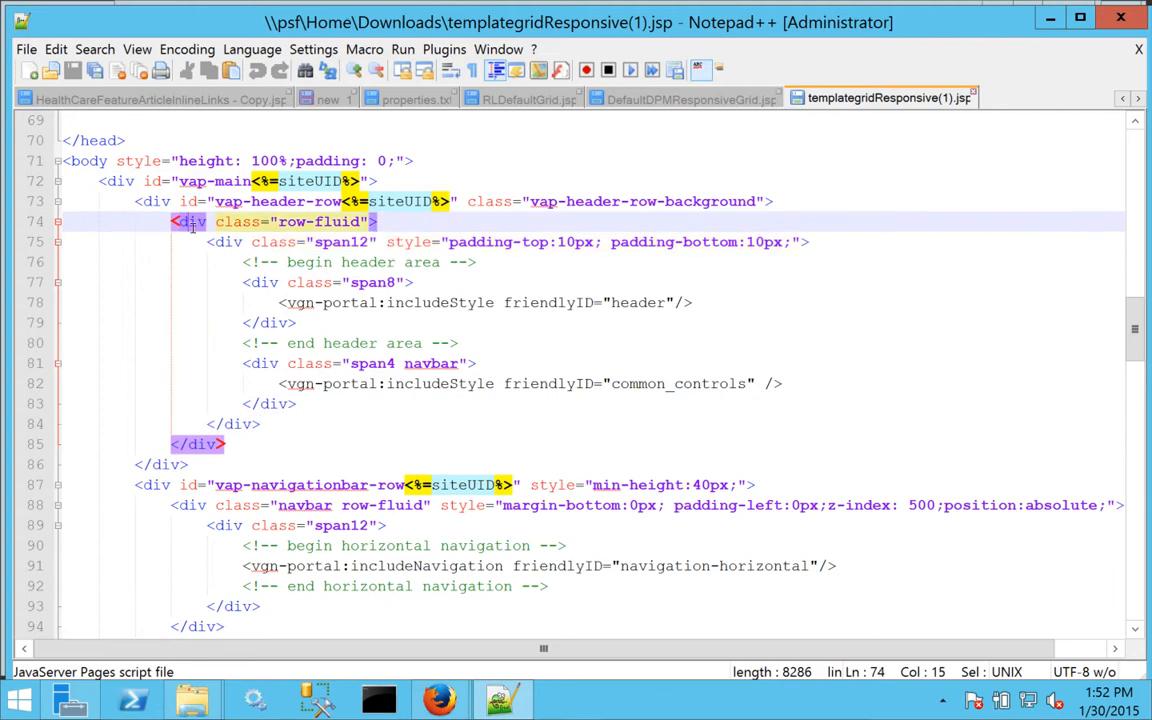
pyautogui.click(228, 443)
pyautogui.moveTo(228, 443); pyautogui.dragTo(47, 229)
pyautogui.press('Delete')
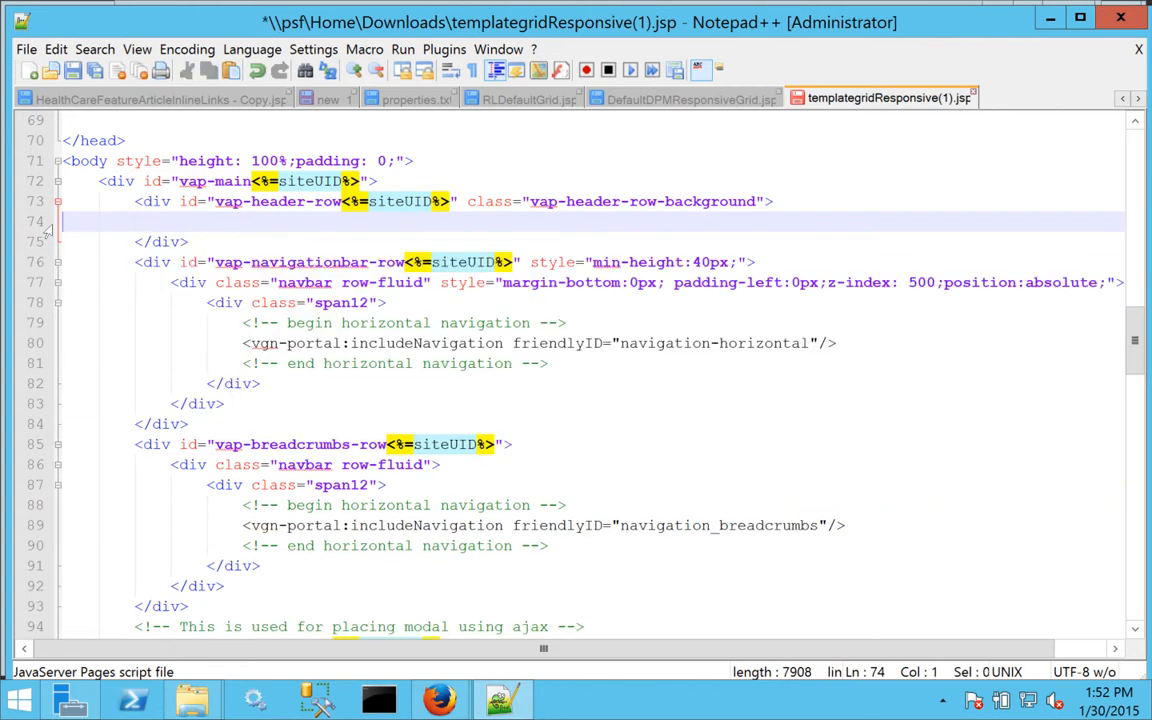
# Delete the navigation bar row and breadcrumbs row blocks from the template.
pyautogui.click(150, 262)
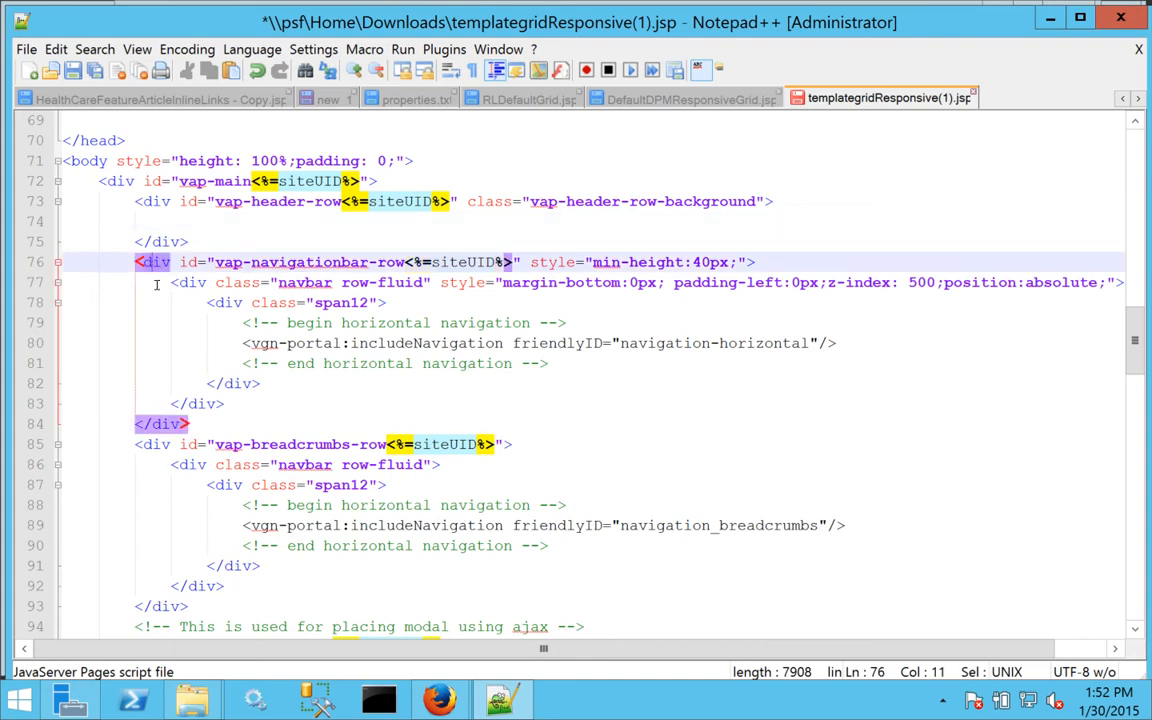
pyautogui.moveTo(203, 425); pyautogui.dragTo(28, 265)
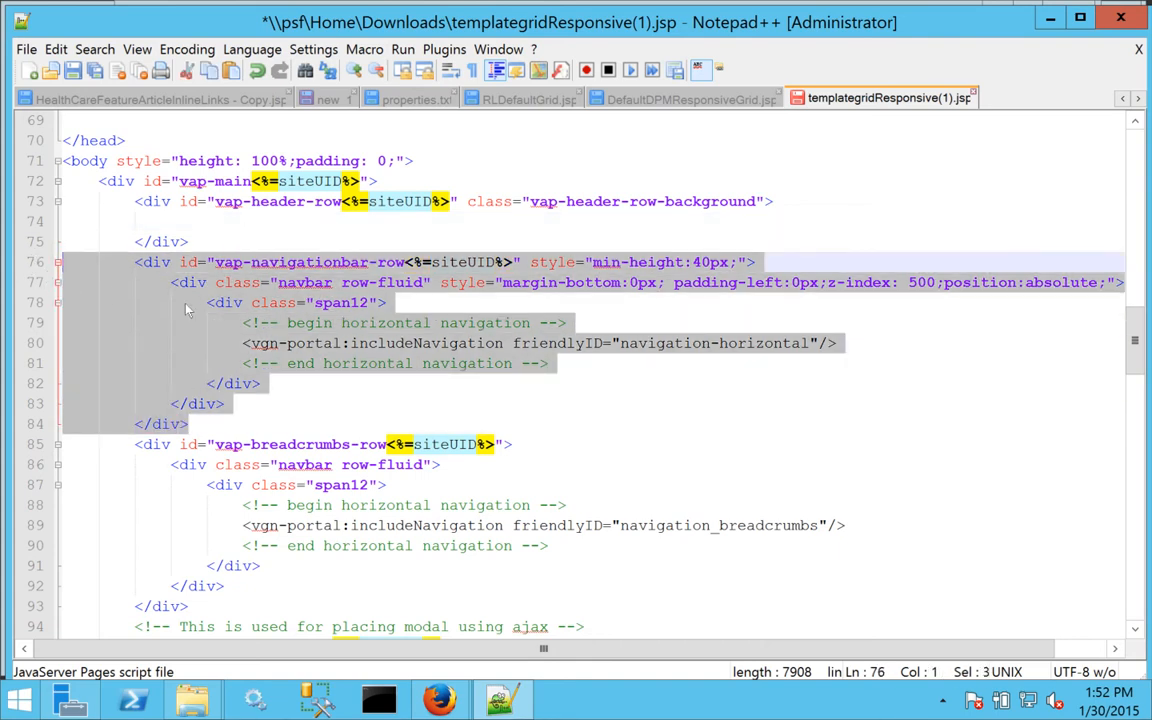
pyautogui.press('Delete')
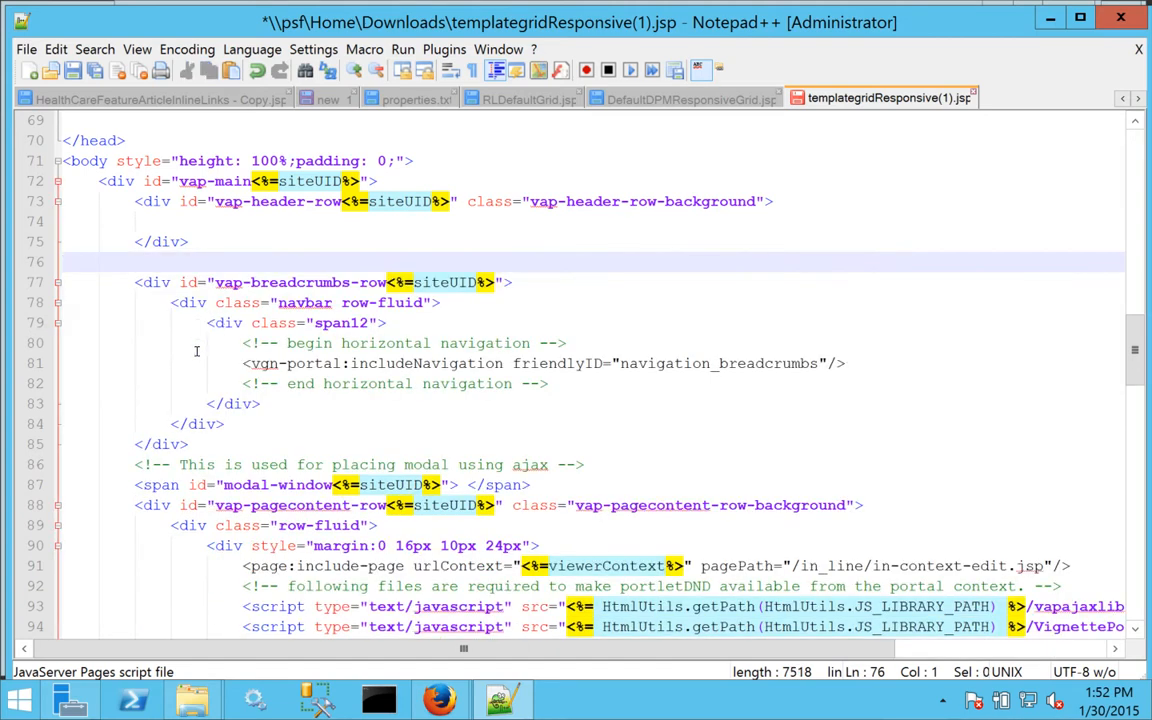
pyautogui.click(228, 424)
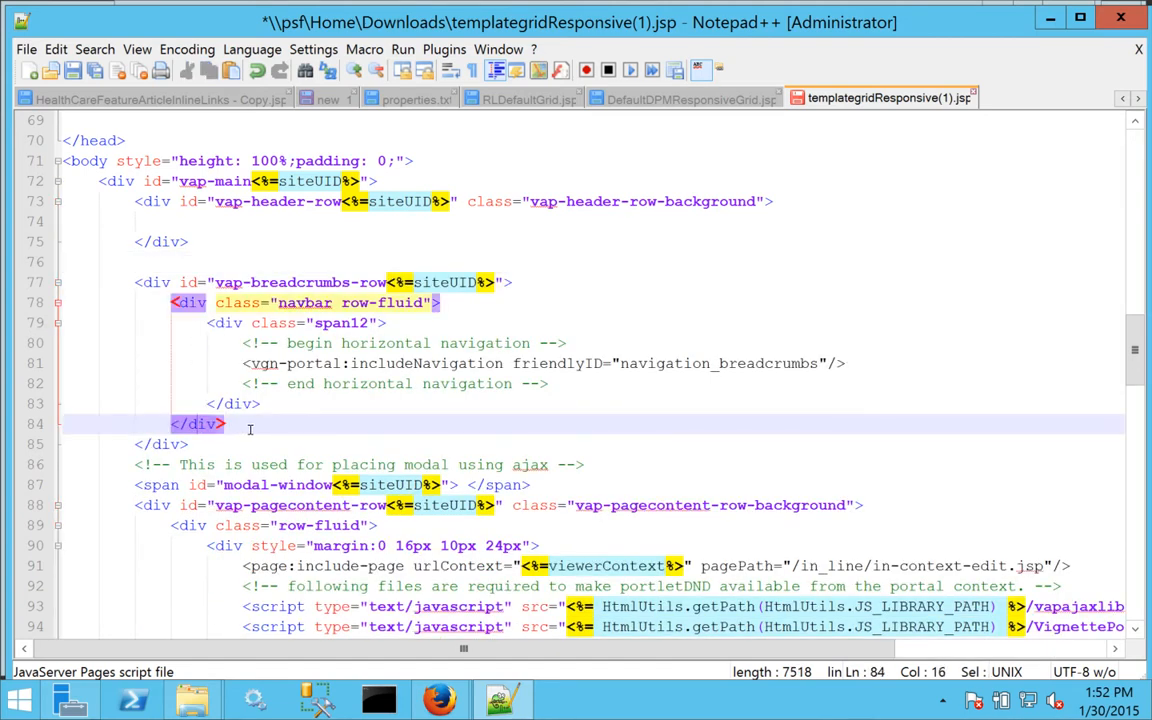
pyautogui.click(193, 444)
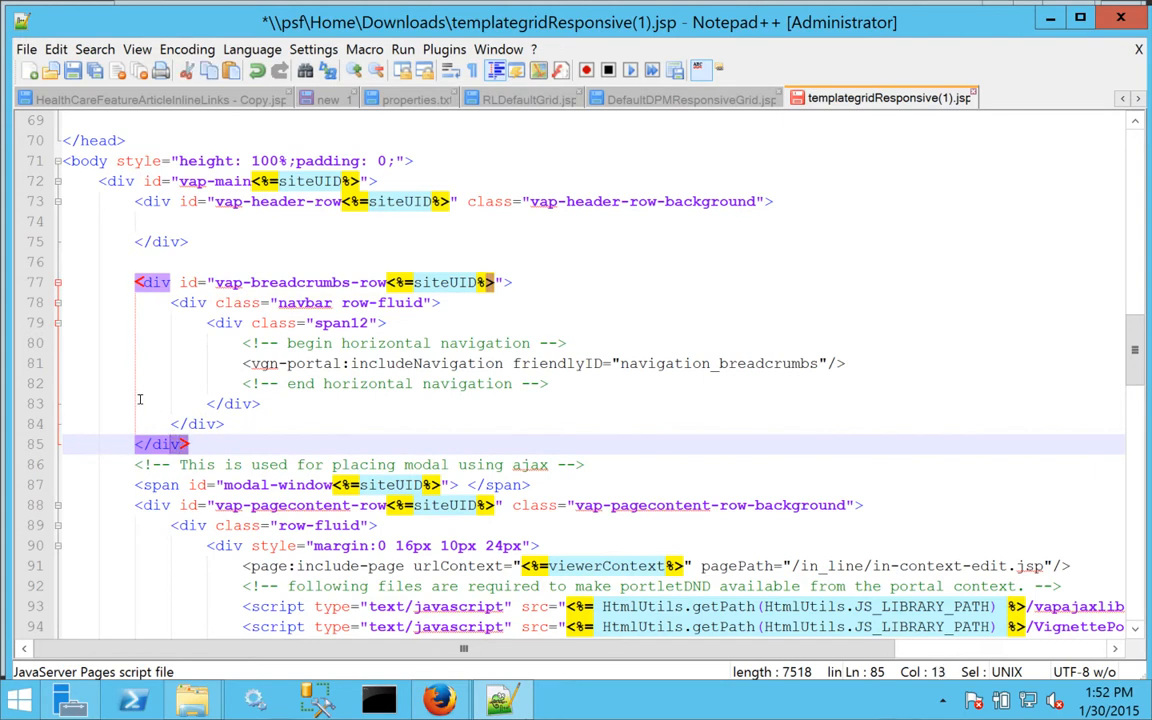
pyautogui.keyDown('shift'); pyautogui.click(57, 285); pyautogui.keyUp('shift')
pyautogui.press('Delete')
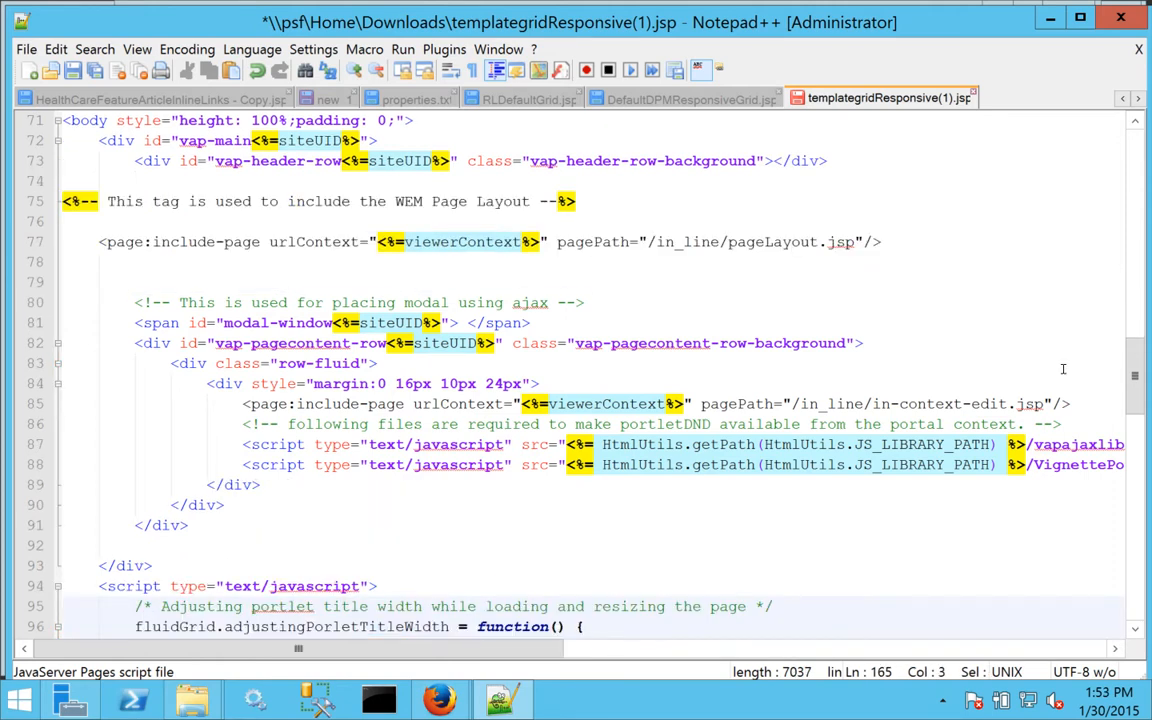
pyautogui.click(112, 241)
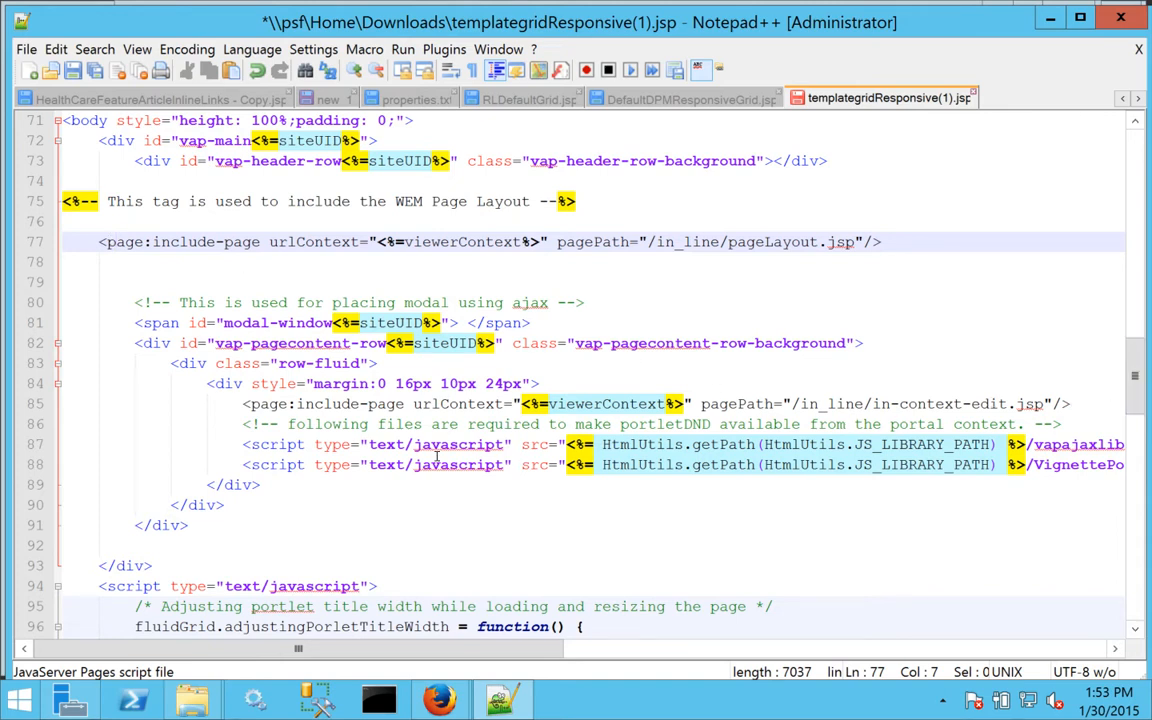
pyautogui.click(256, 404)
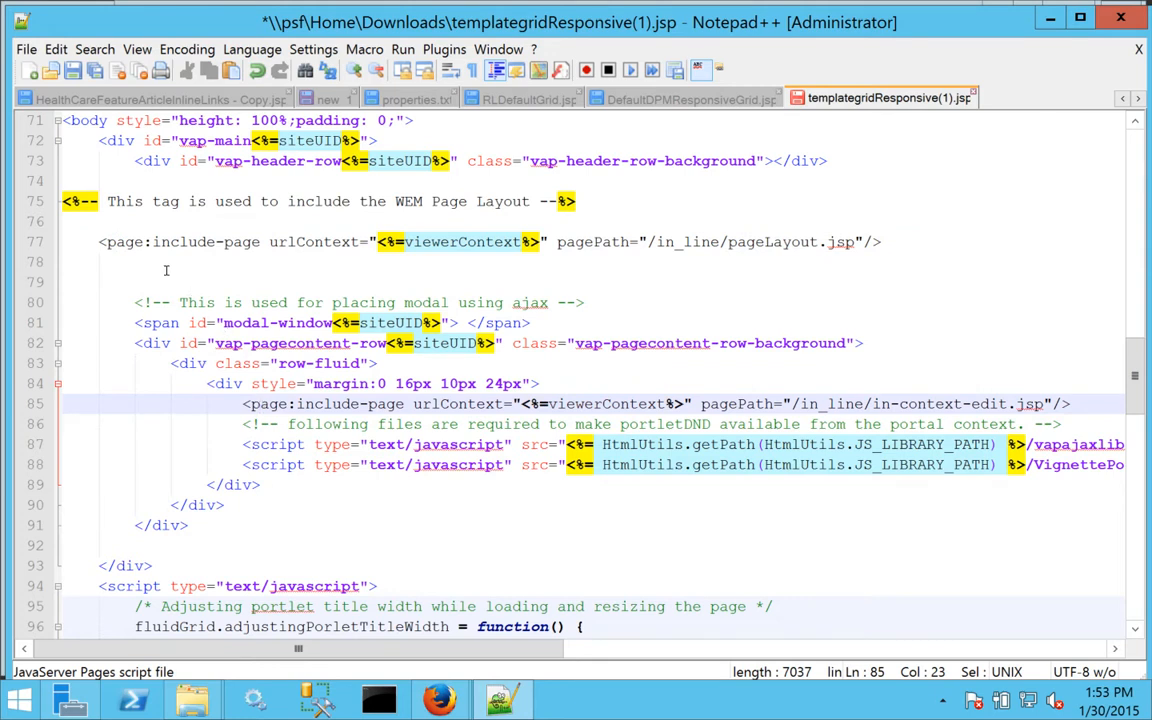
pyautogui.click(116, 242)
pyautogui.moveTo(1135, 403); pyautogui.dragTo(1135, 350)
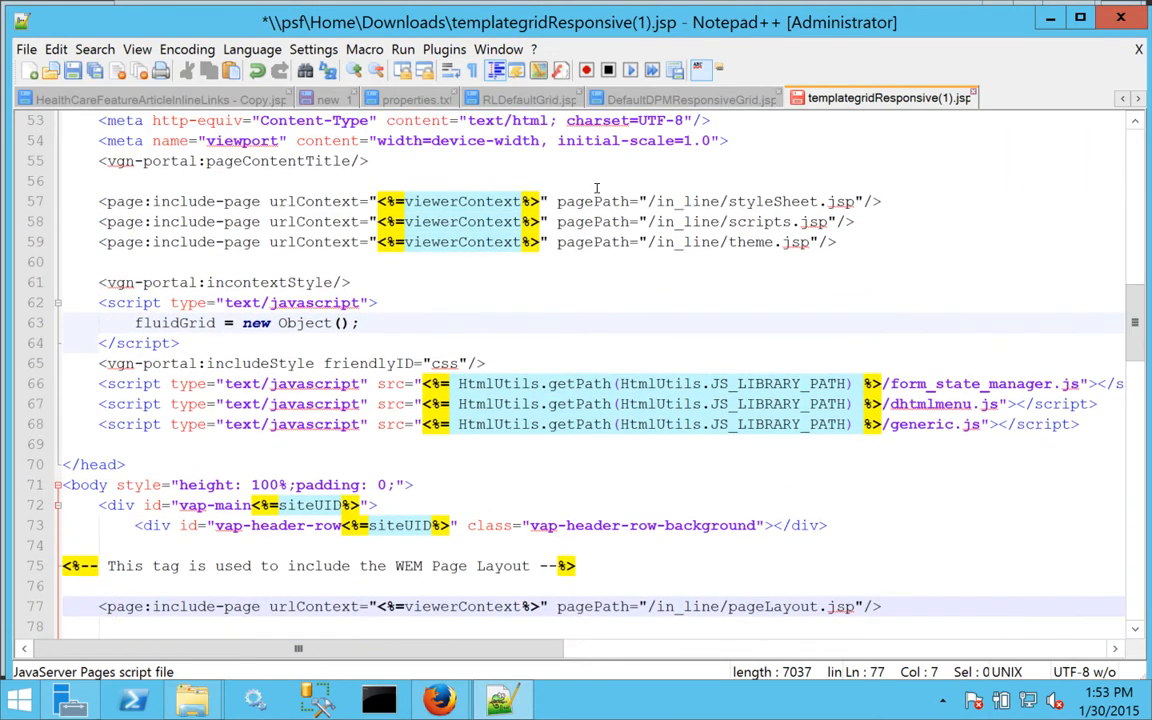
pyautogui.click(125, 201)
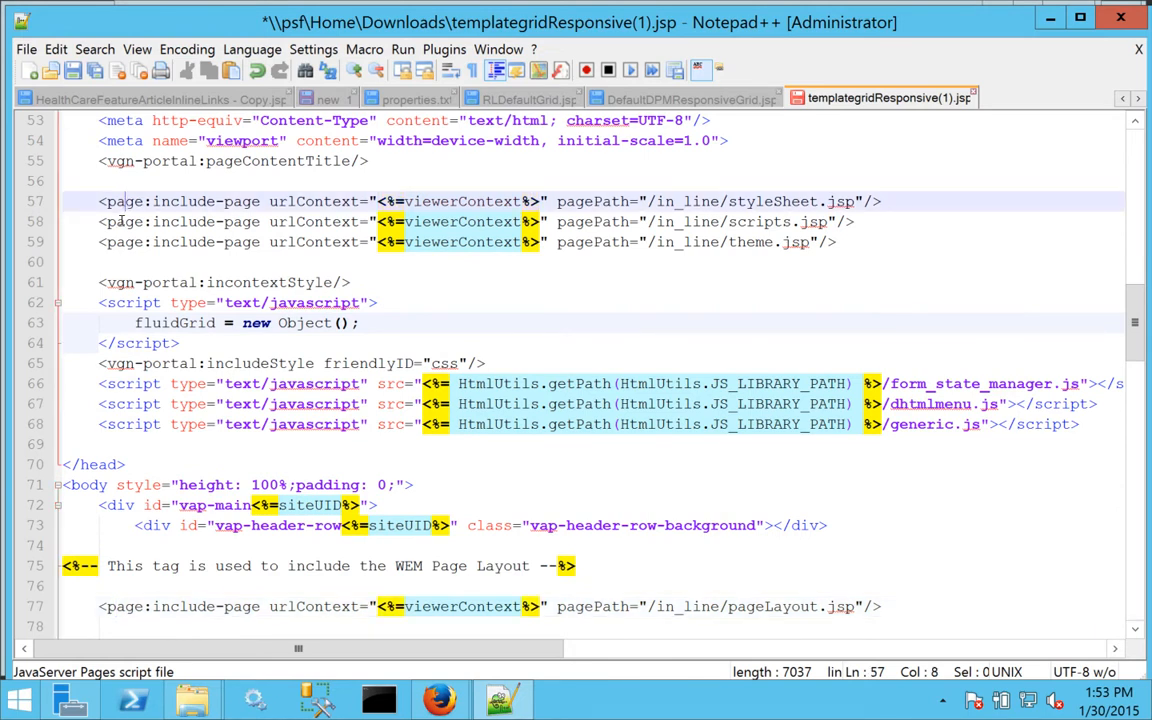
pyautogui.click(121, 221)
pyautogui.hotkey('shift', 'Left')
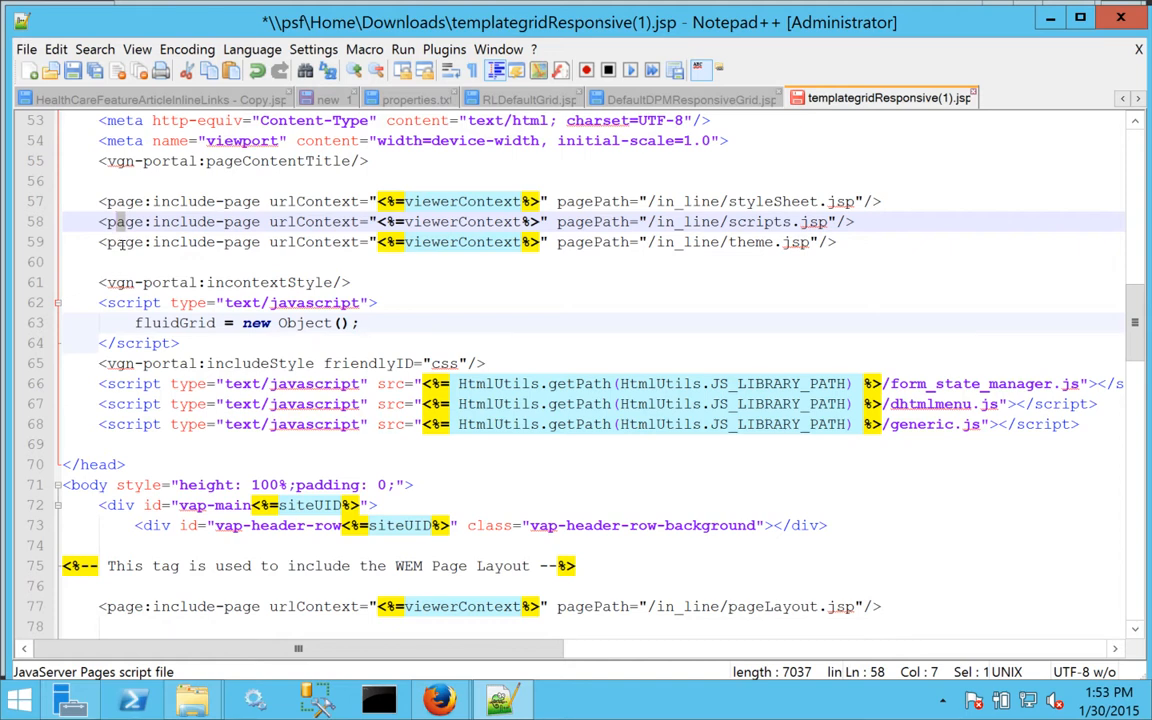
pyautogui.click(121, 242)
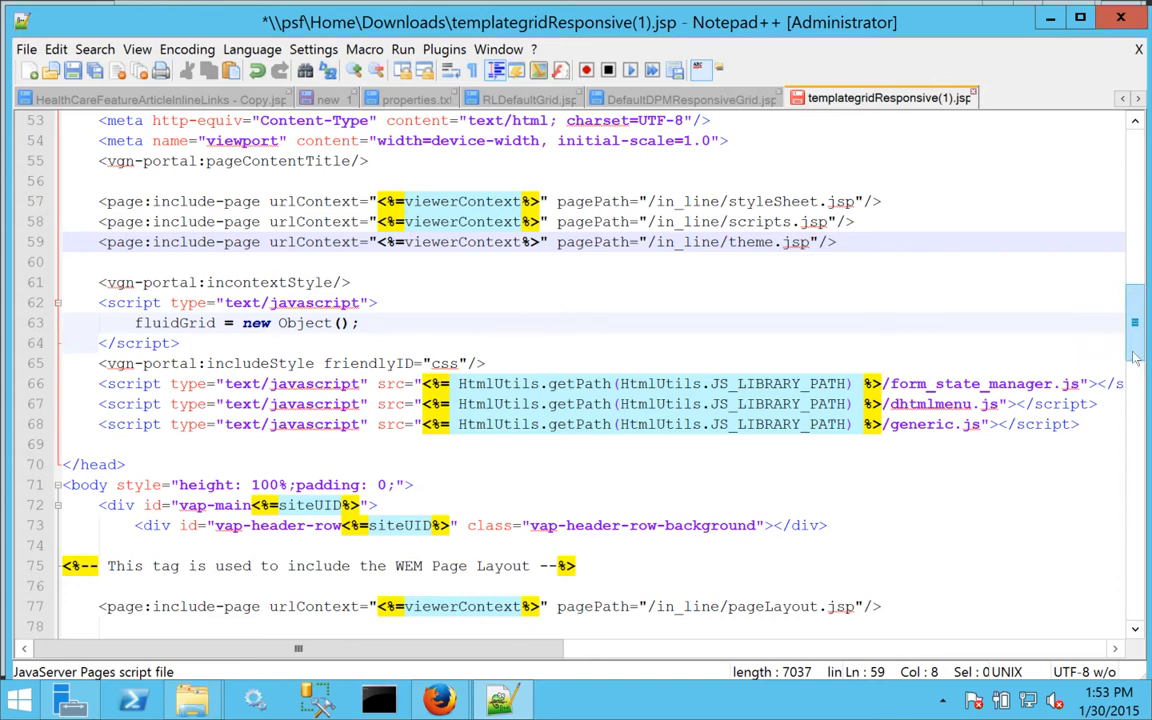
pyautogui.moveTo(1135, 357); pyautogui.dragTo(1130, 430)
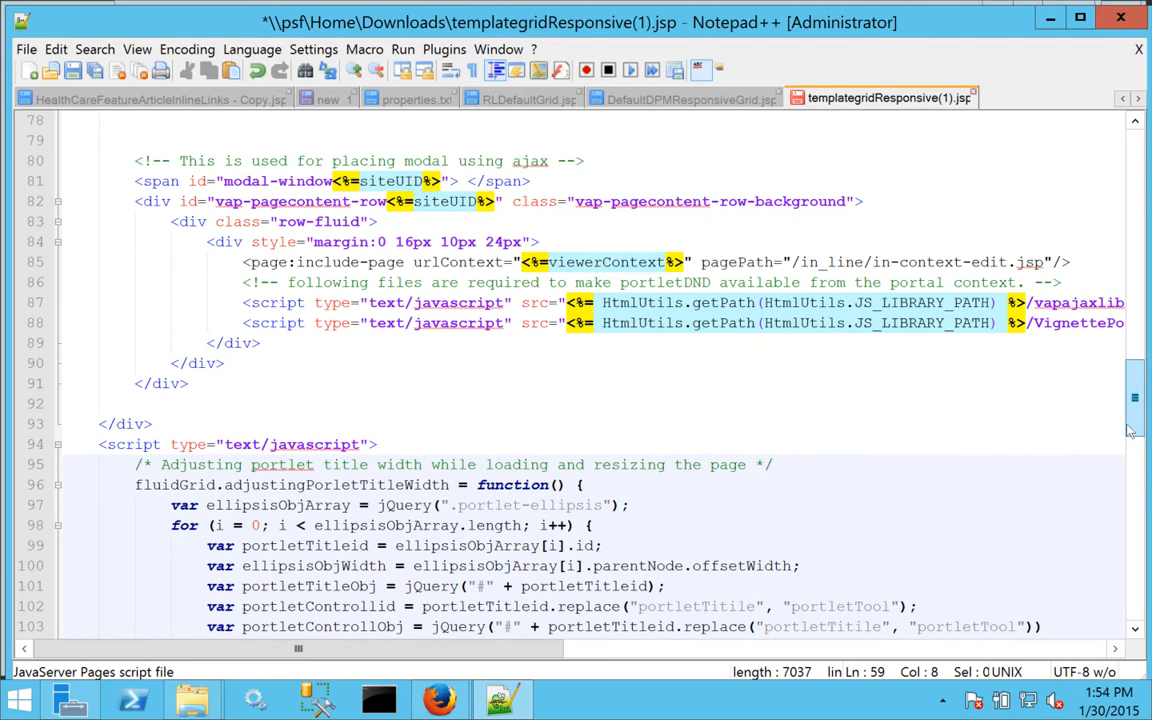
pyautogui.moveTo(1130, 430); pyautogui.dragTo(1090, 388)
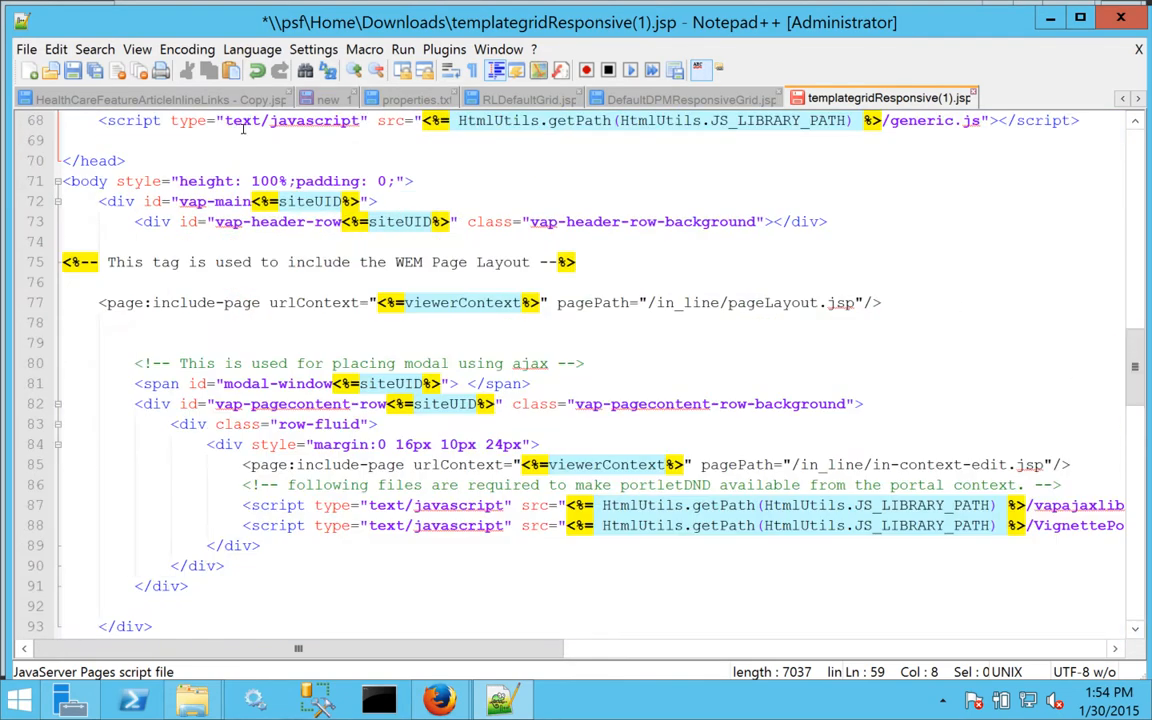
# Save the template as RLDefaultGrid.jsp in Downloads, overwriting the existing file.
pyautogui.click(30, 52)
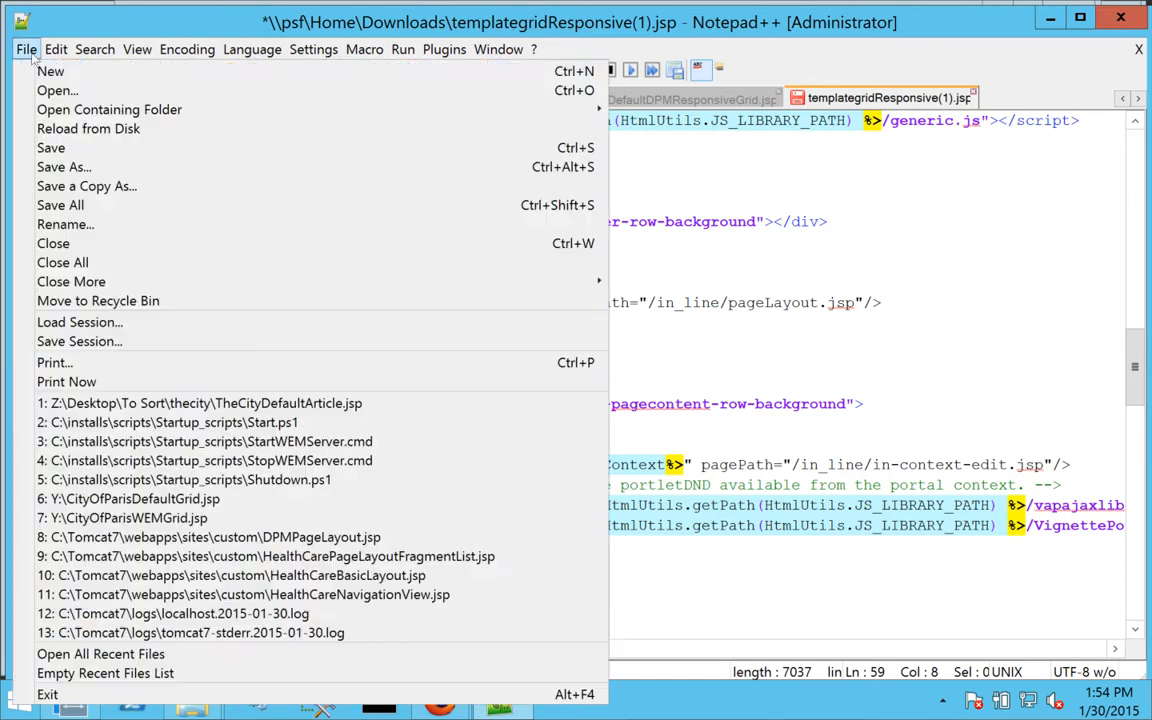
pyautogui.click(70, 166)
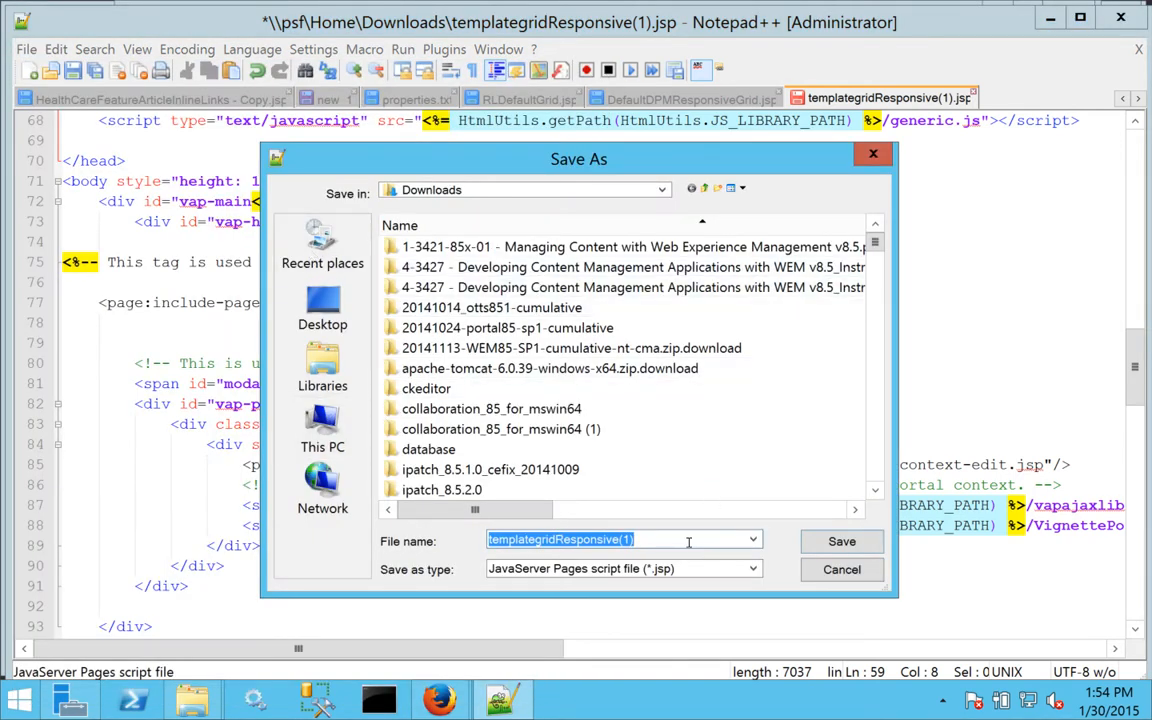
pyautogui.write('RLDefaultGrid')
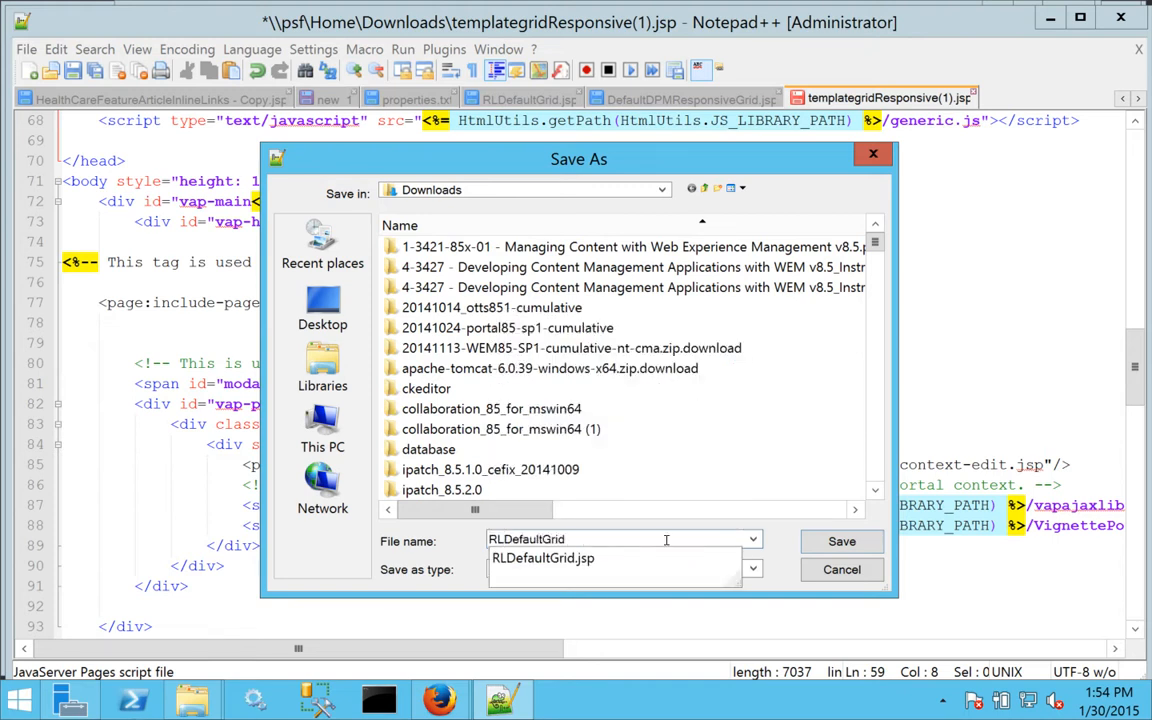
pyautogui.click(830, 543)
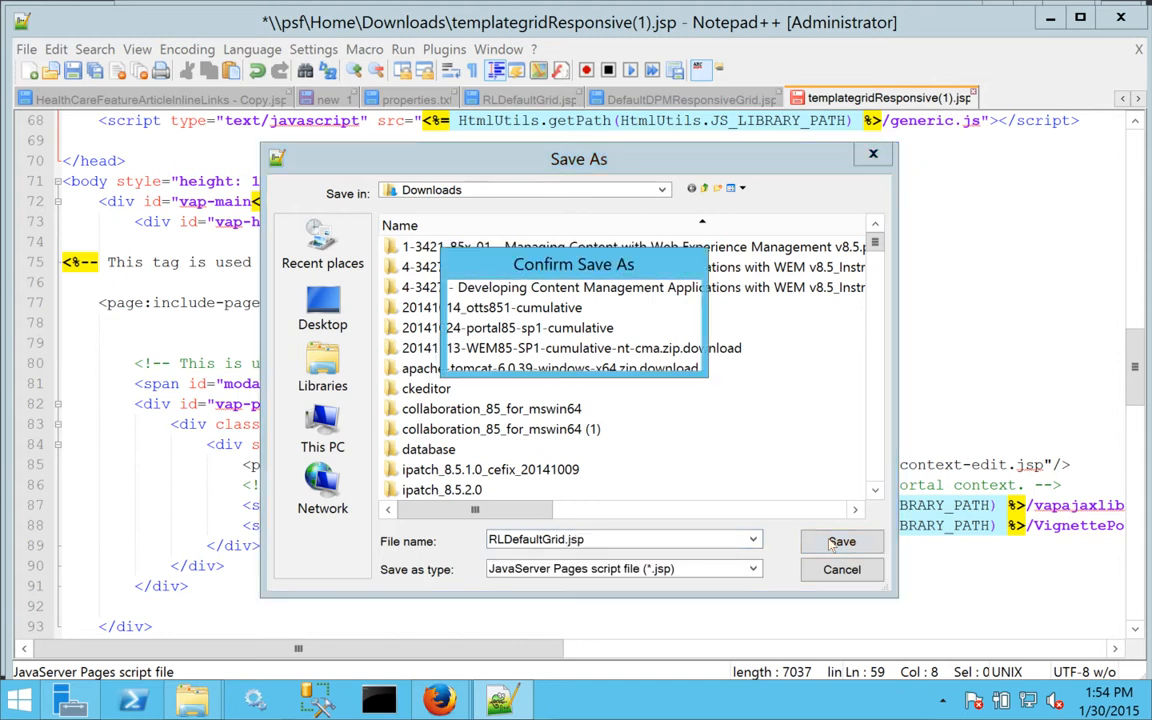
pyautogui.click(599, 356)
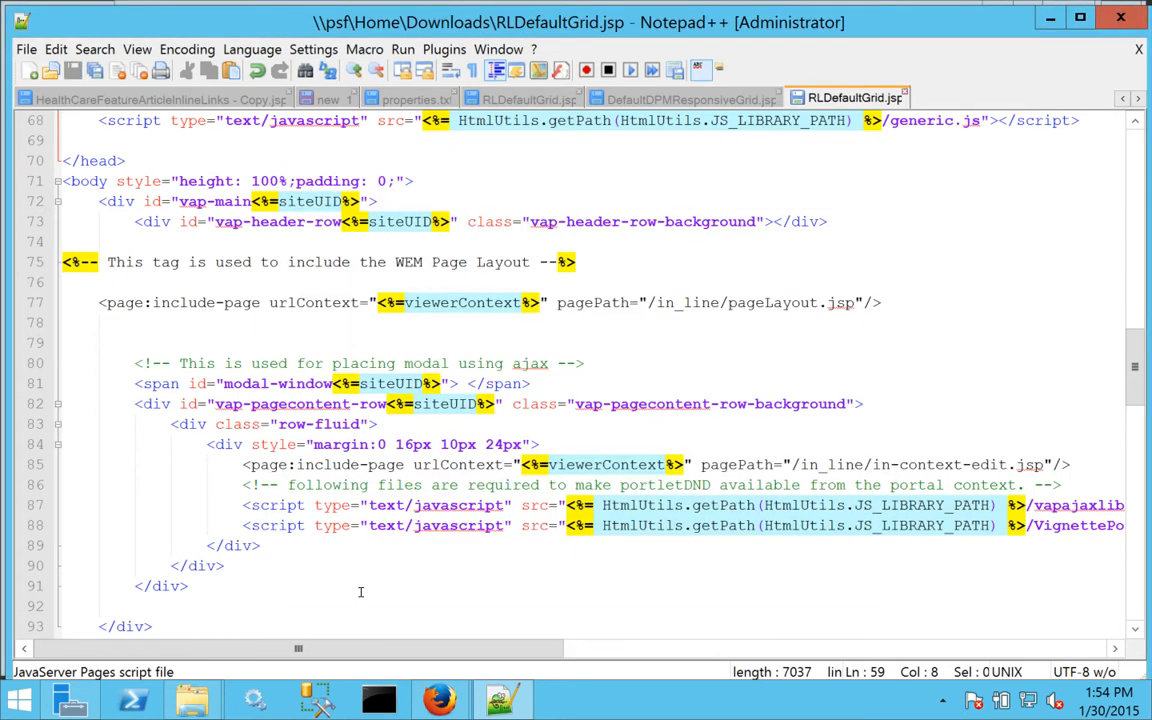
# Upload RLDefaultGrid.jsp as the grid's new primary file with Apply Header File ticked.
pyautogui.moveTo(440, 700)
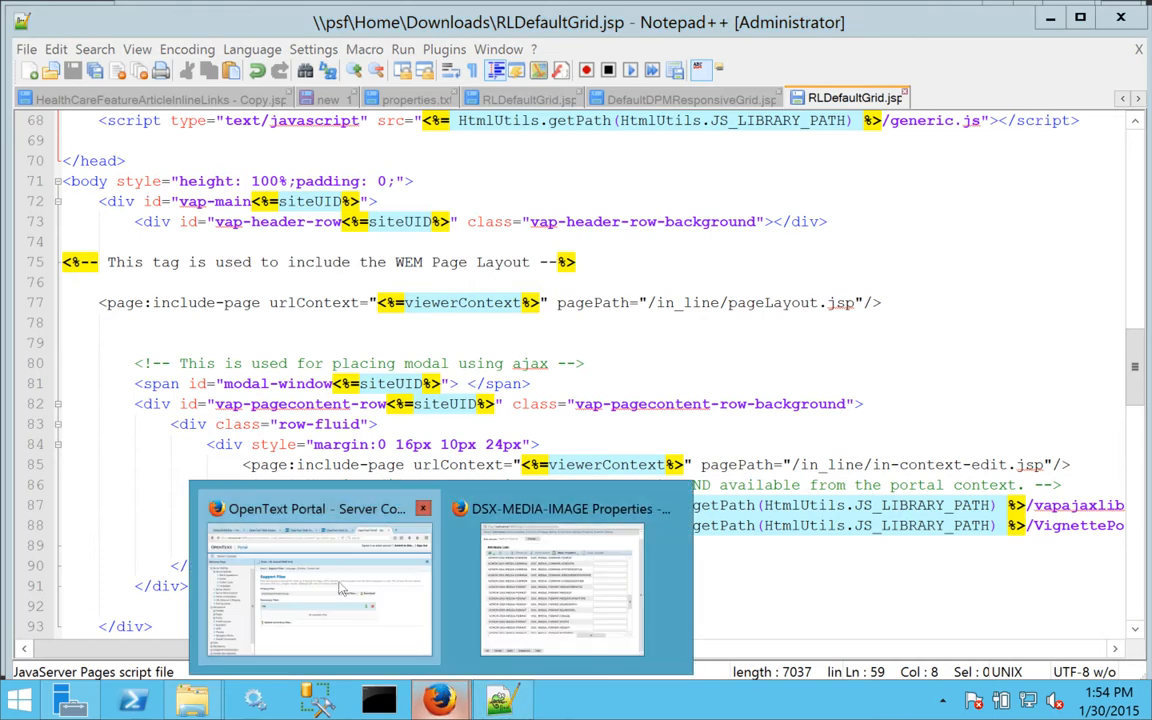
pyautogui.click(305, 525)
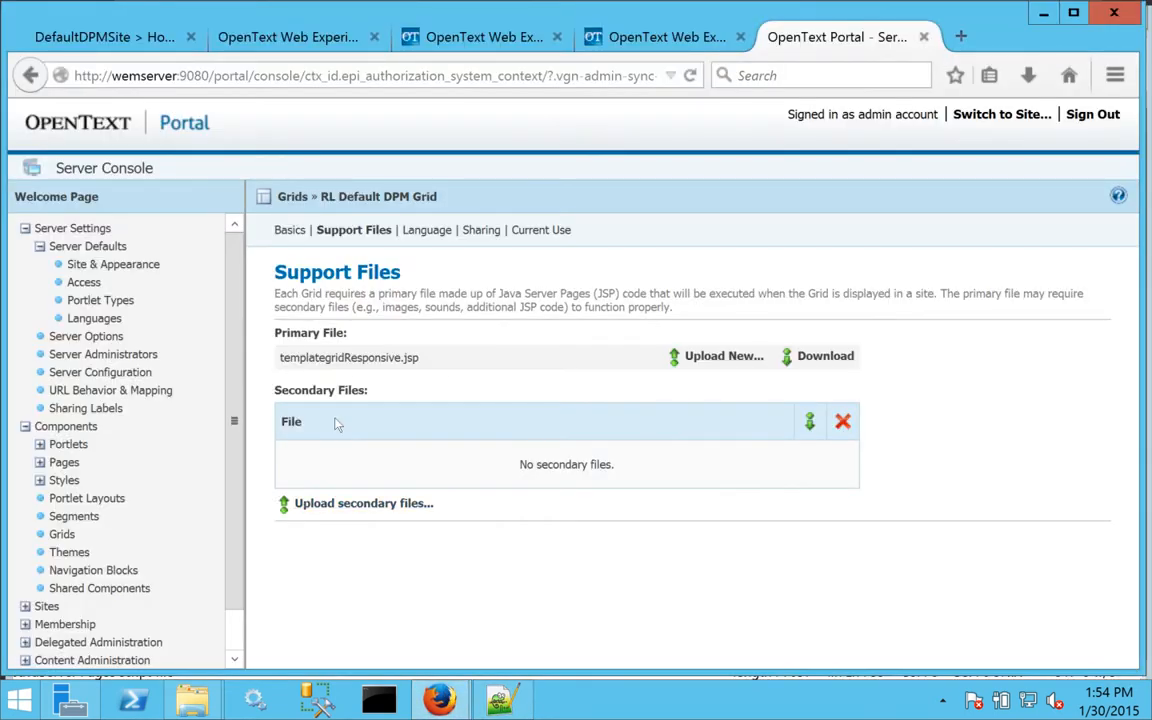
pyautogui.click(724, 357)
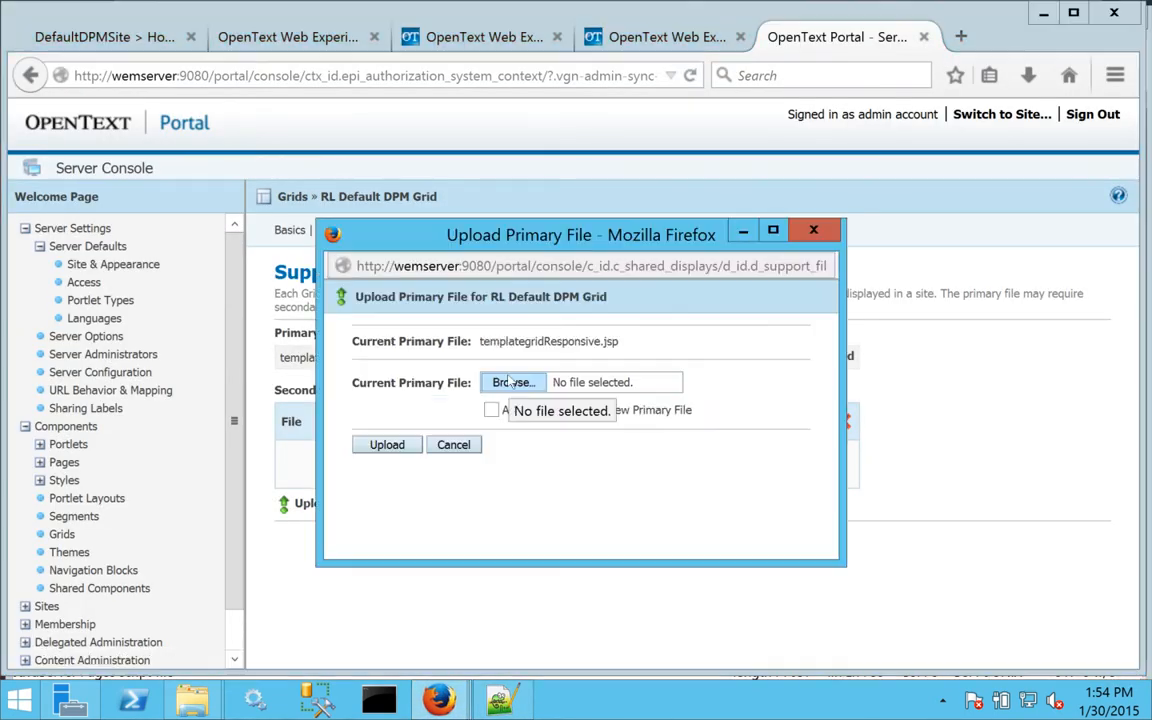
pyautogui.click(510, 382)
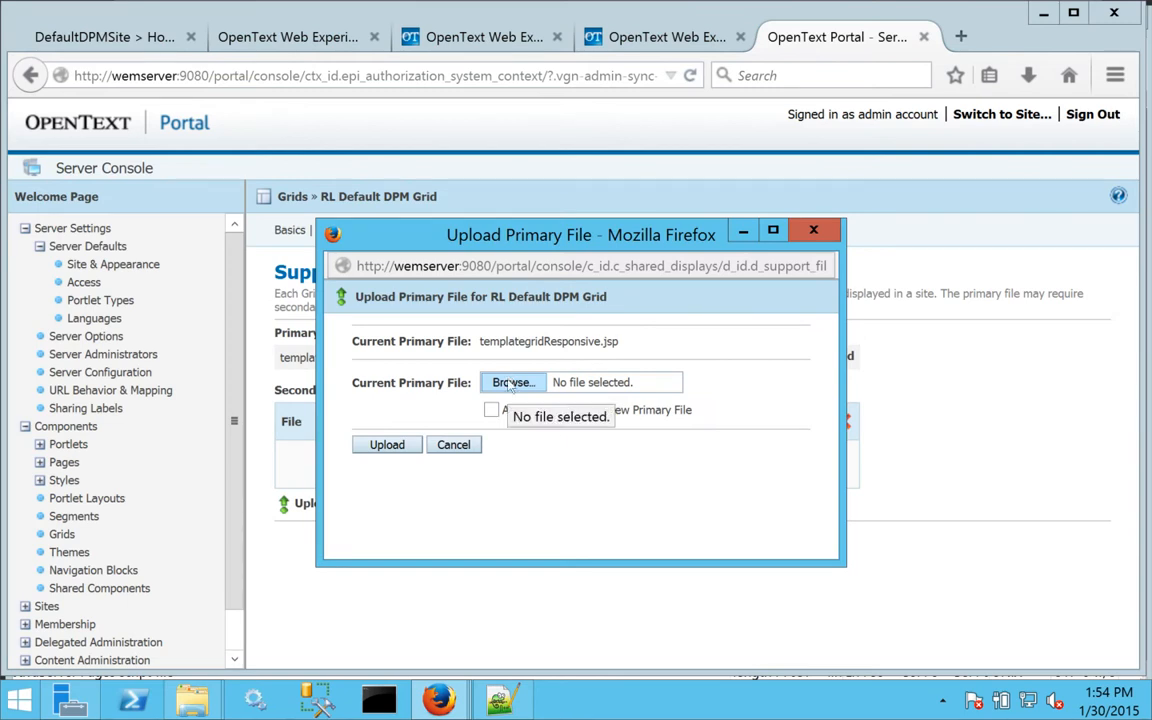
pyautogui.click(590, 220)
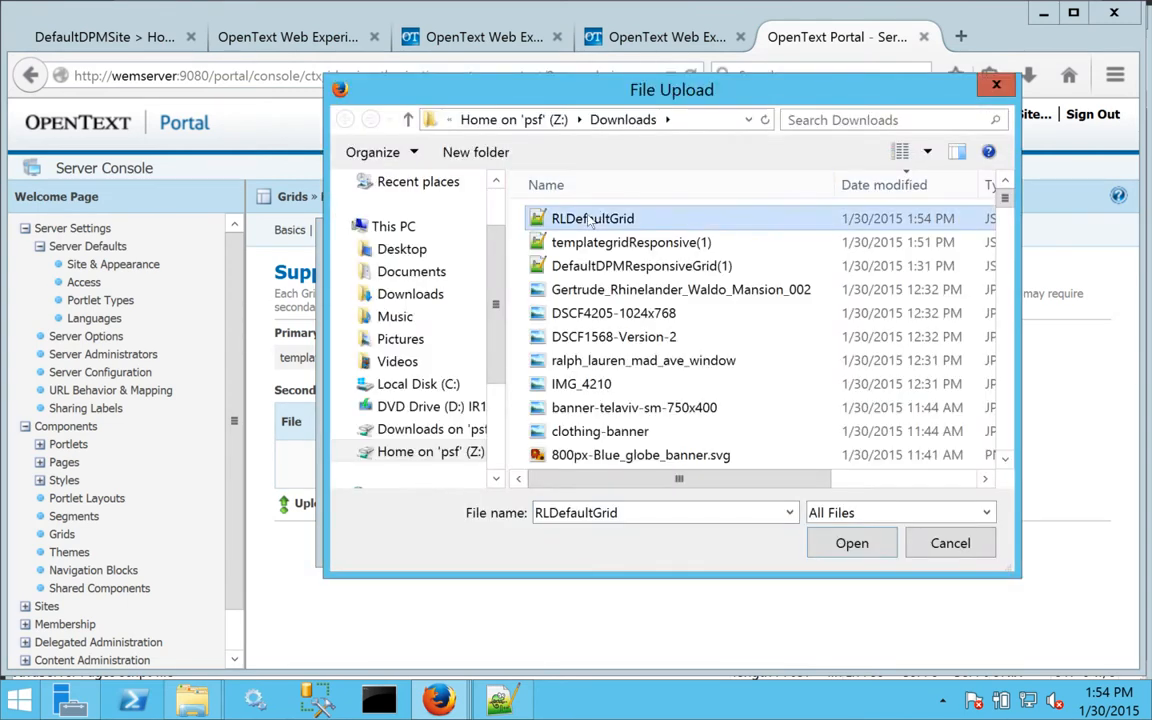
pyautogui.click(852, 543)
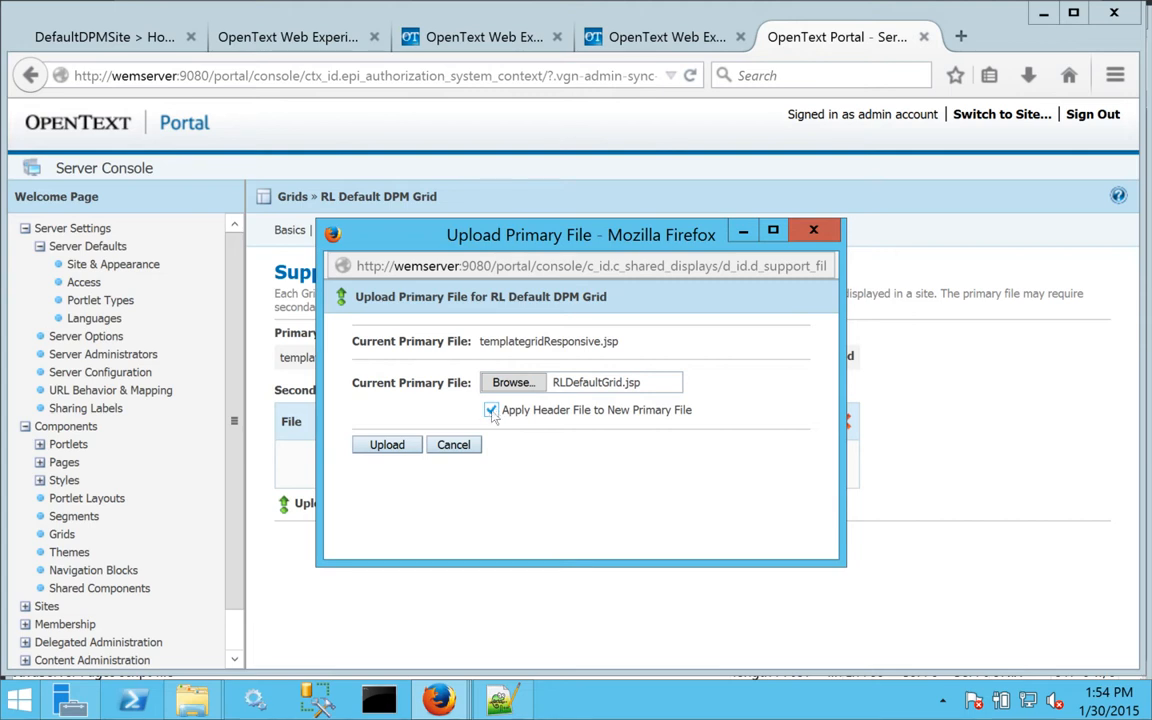
pyautogui.click(387, 444)
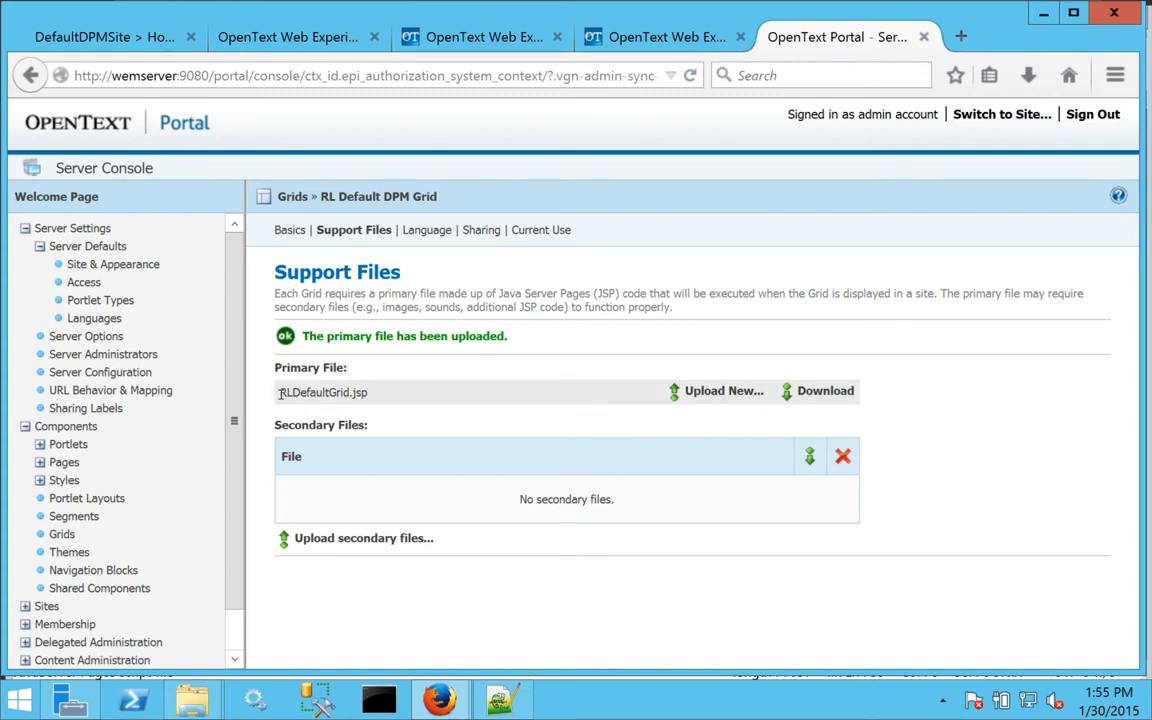
pyautogui.moveTo(280, 393); pyautogui.dragTo(370, 394)
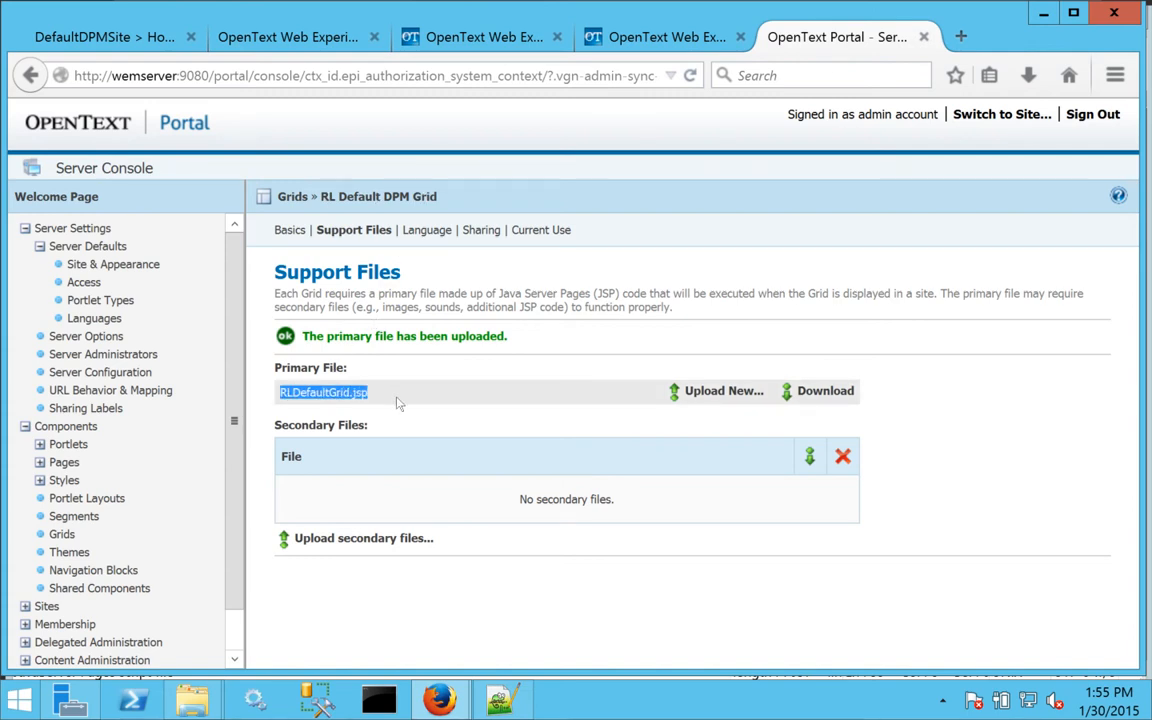
# Duplicate the Amber Responsive Modal theme and save the copy as RL Default Theme.
pyautogui.click(70, 553)
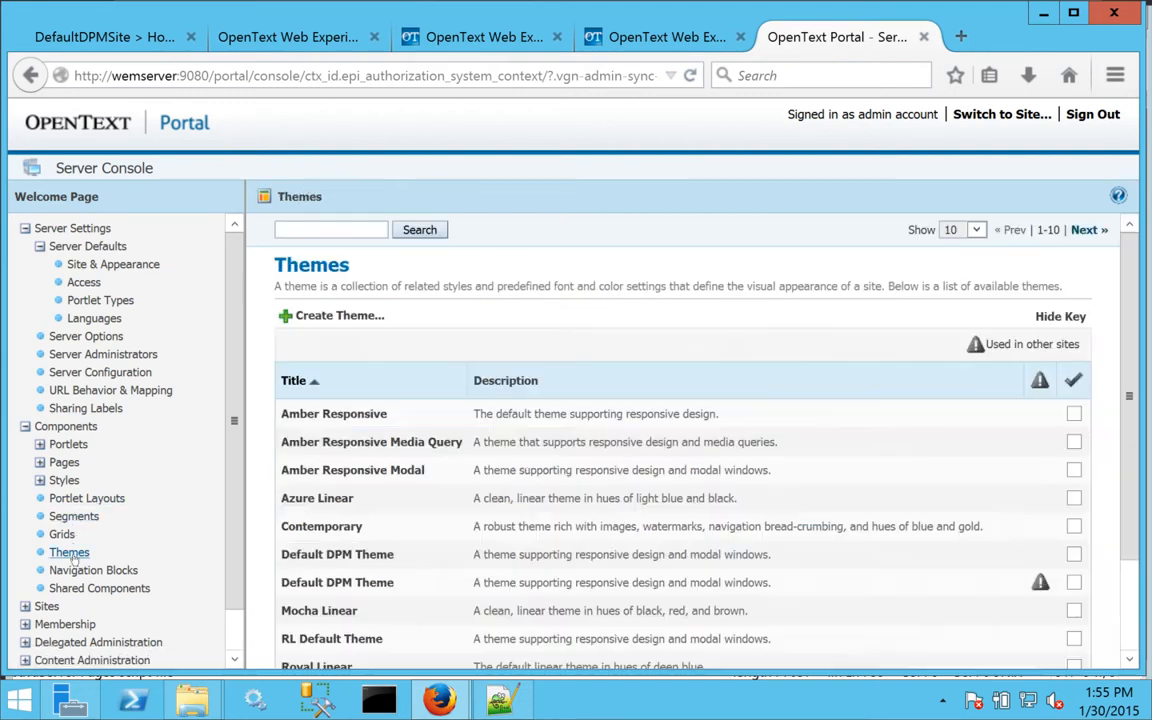
pyautogui.click(339, 478)
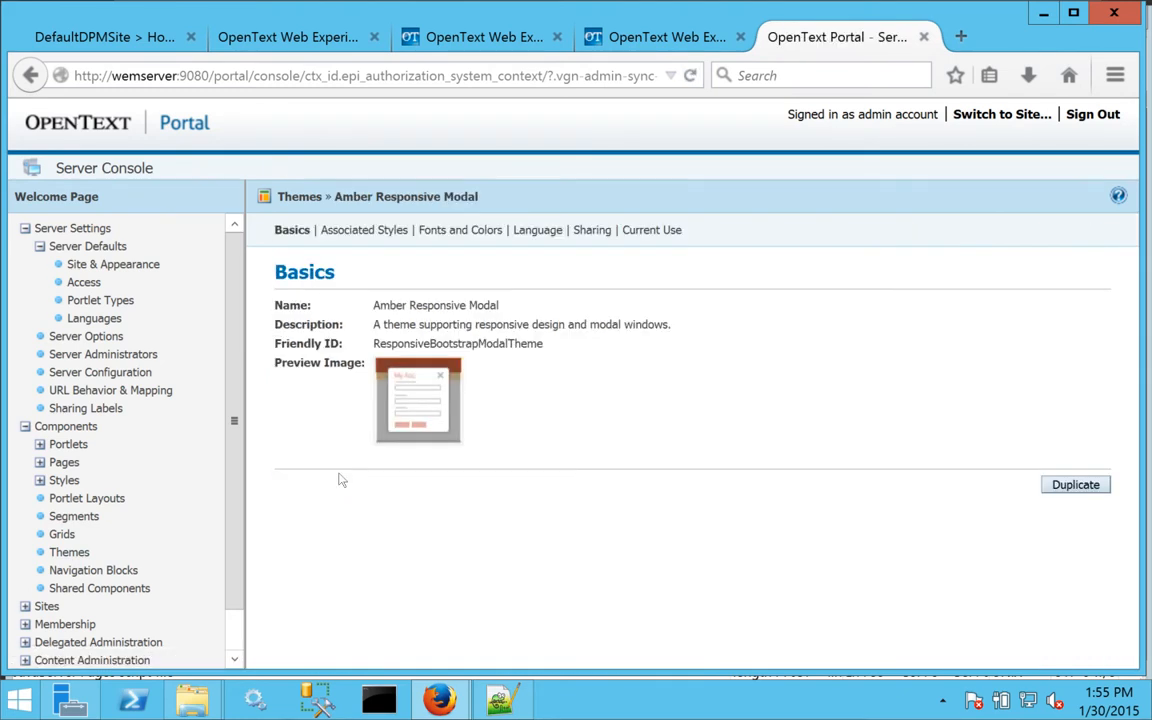
pyautogui.click(1075, 485)
pyautogui.moveTo(577, 342); pyautogui.dragTo(272, 330)
pyautogui.write('RL Defaul')
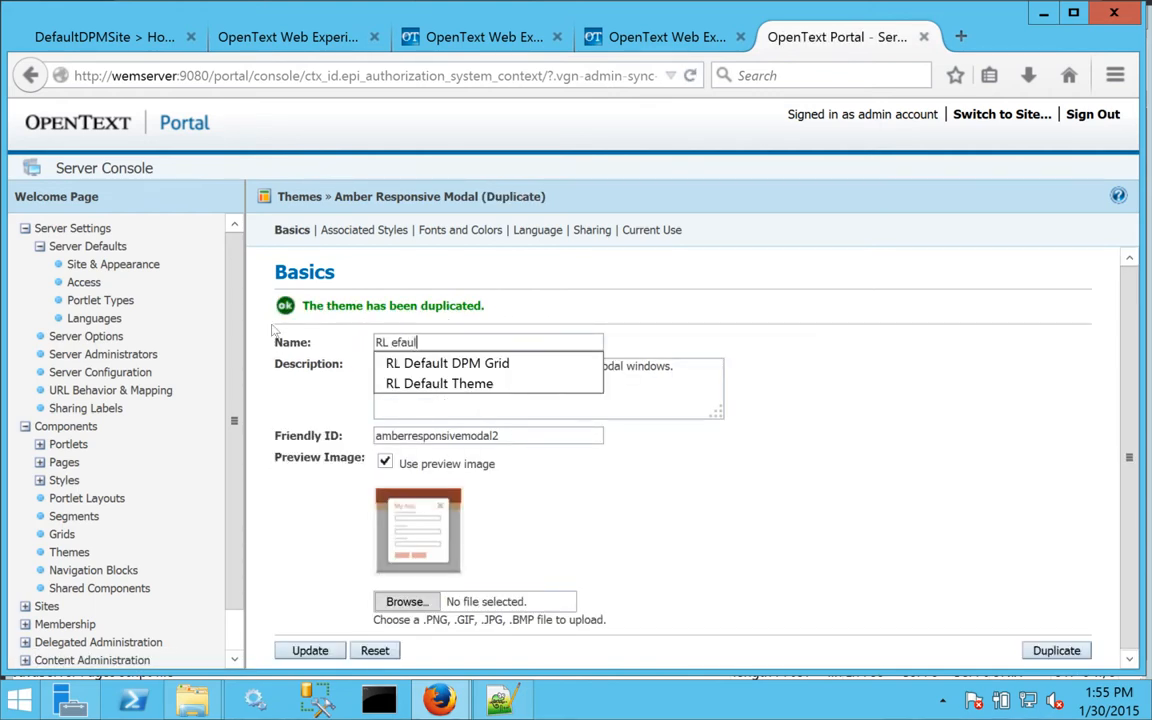
pyautogui.write('t')
pyautogui.press('BackSpace')
pyautogui.press('BackSpace')
pyautogui.press('BackSpace')
pyautogui.press('BackSpace')
pyautogui.press('BackSpace')
pyautogui.press('BackSpace')
pyautogui.write('Default Theme')
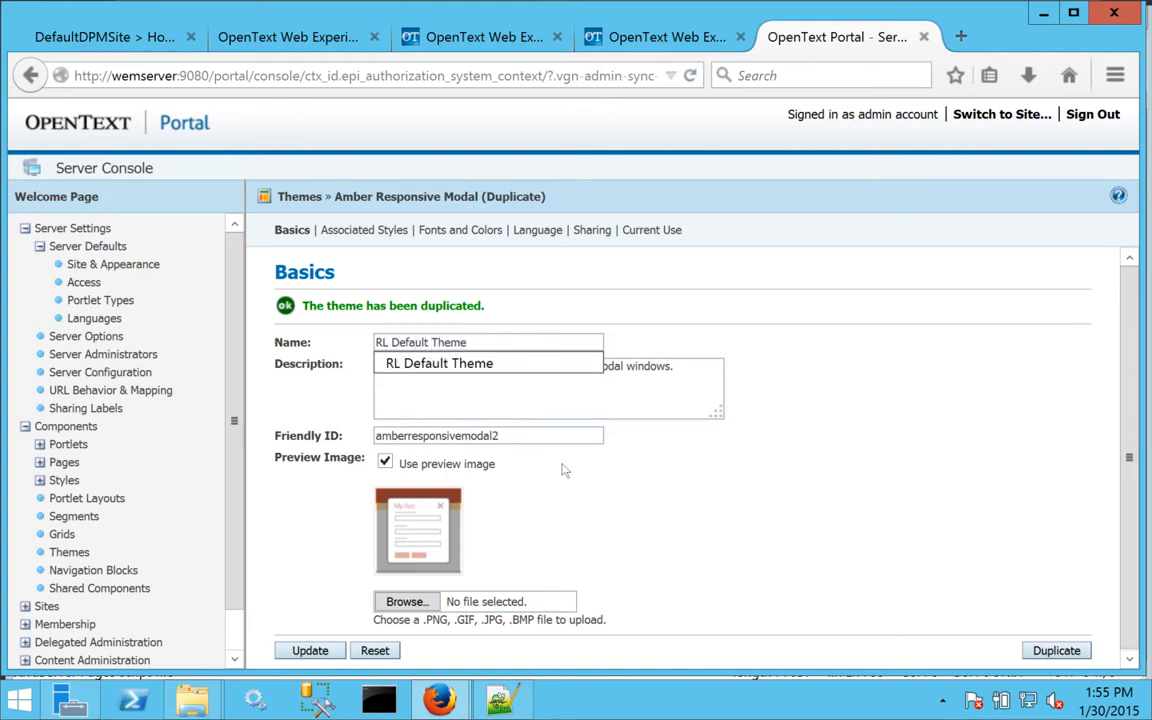
pyautogui.press('Escape')
pyautogui.click(310, 650)
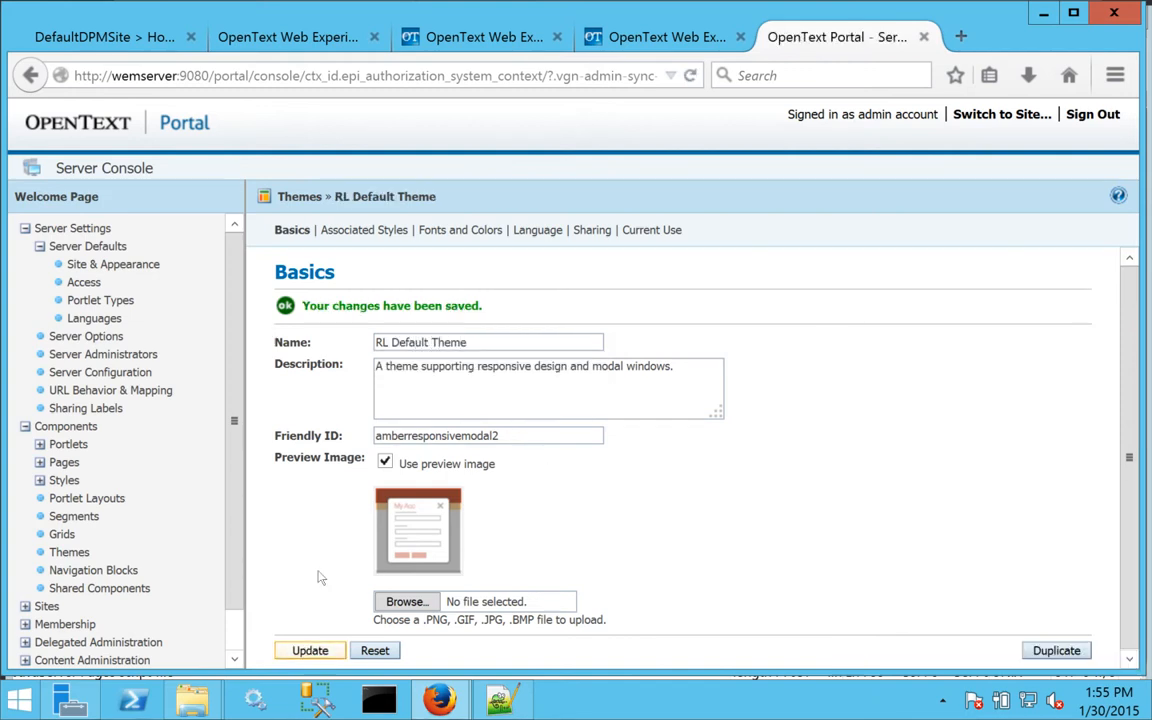
# Review the Associated Styles of RL Default Theme.
pyautogui.click(356, 232)
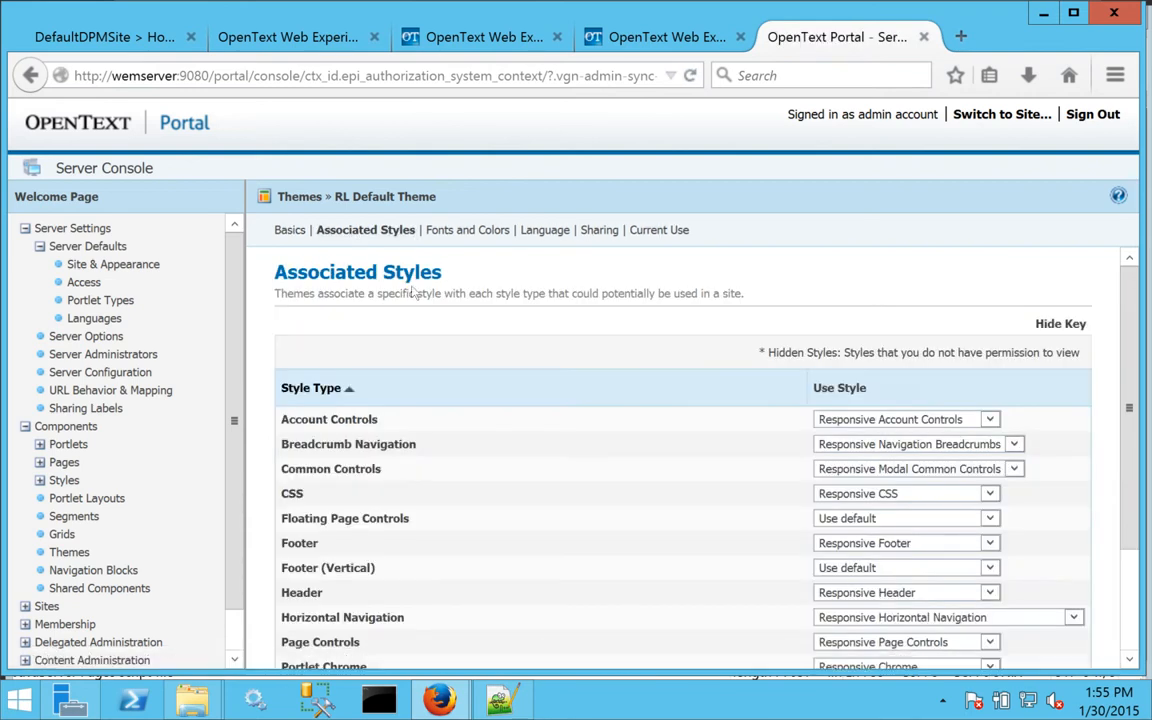
pyautogui.moveTo(1133, 385); pyautogui.dragTo(1128, 508)
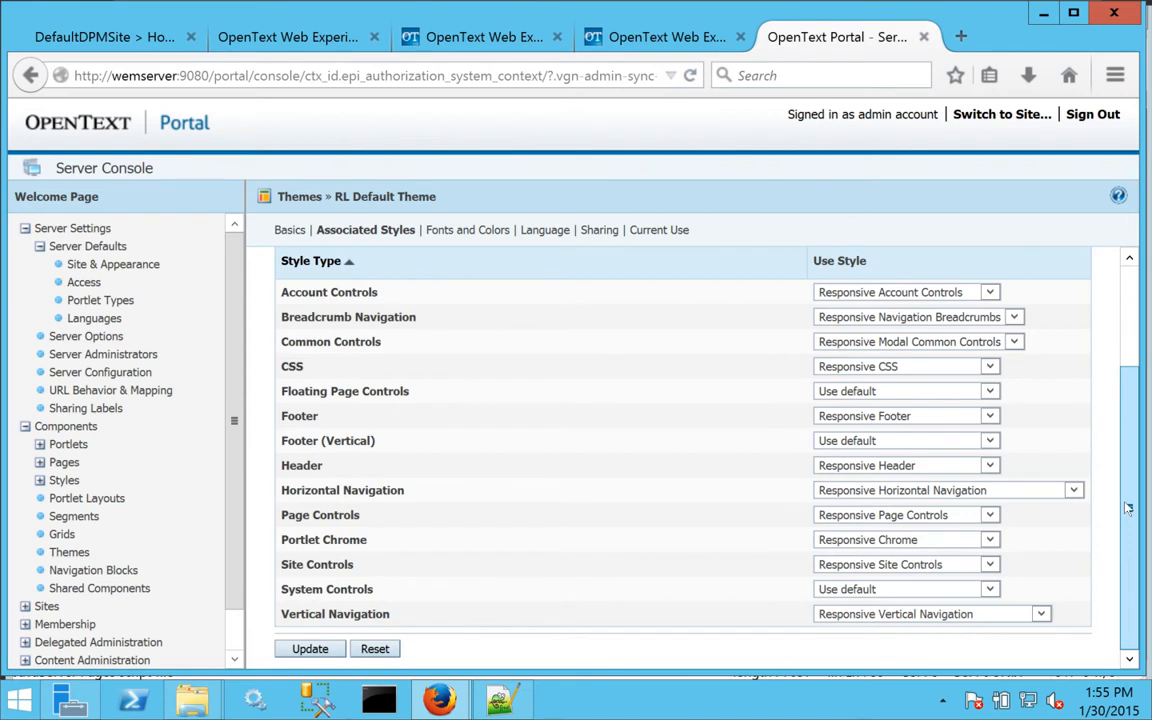
pyautogui.moveTo(1128, 508); pyautogui.dragTo(1110, 338)
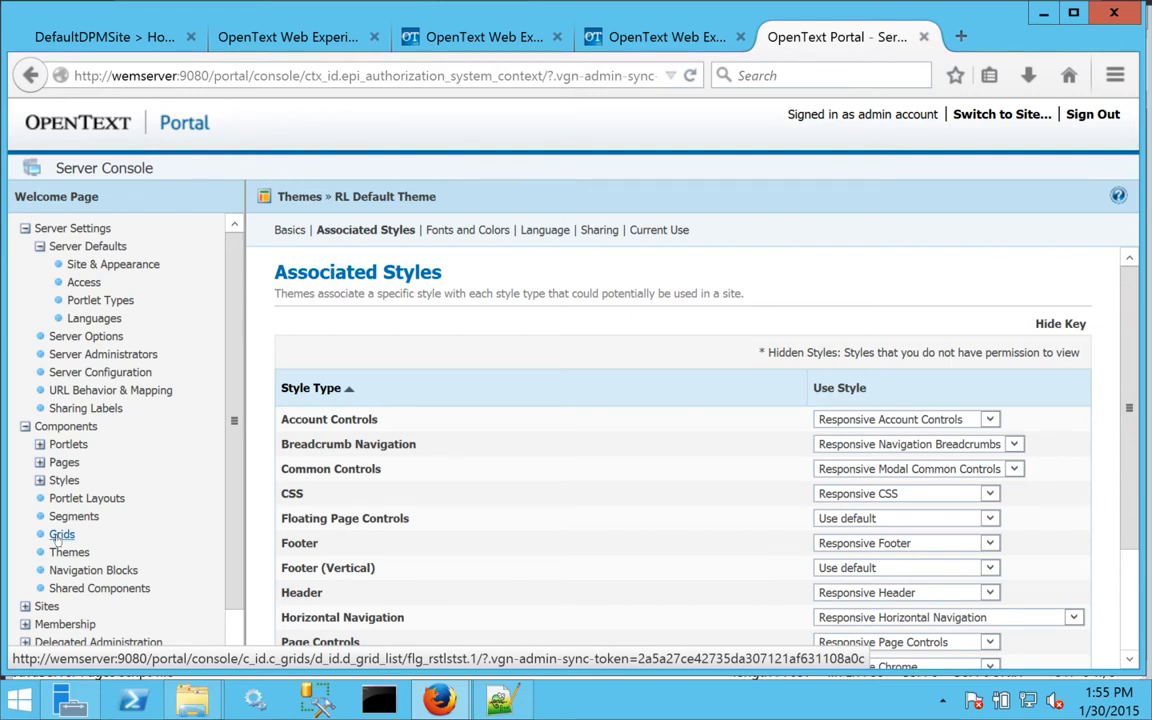
# In the Site Creation Wizard, enter site name RL Template and DNS name rltemplate, then continue.
pyautogui.click(25, 606)
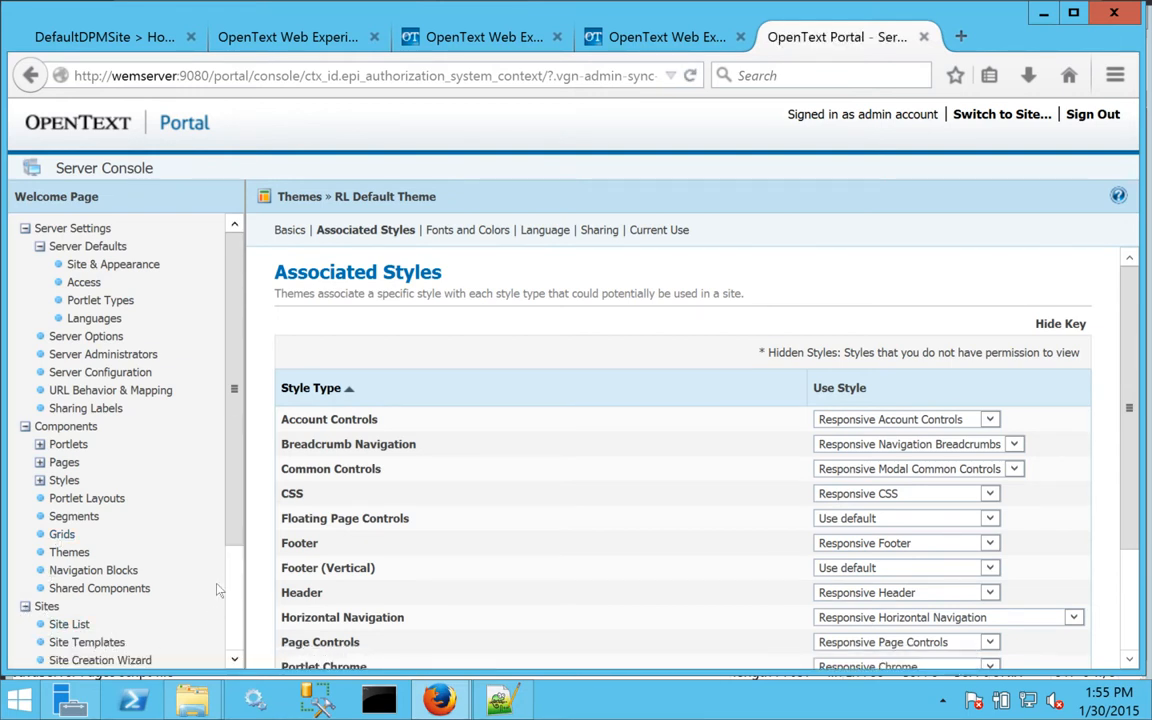
pyautogui.click(100, 660)
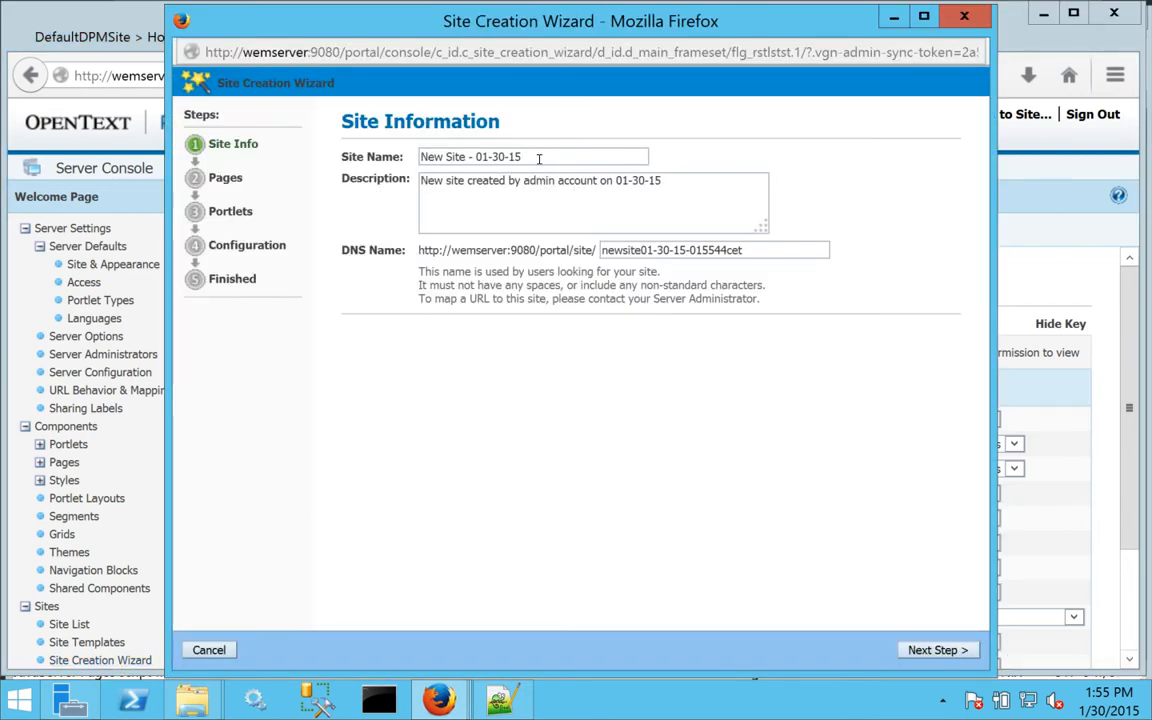
pyautogui.moveTo(540, 158); pyautogui.dragTo(355, 147)
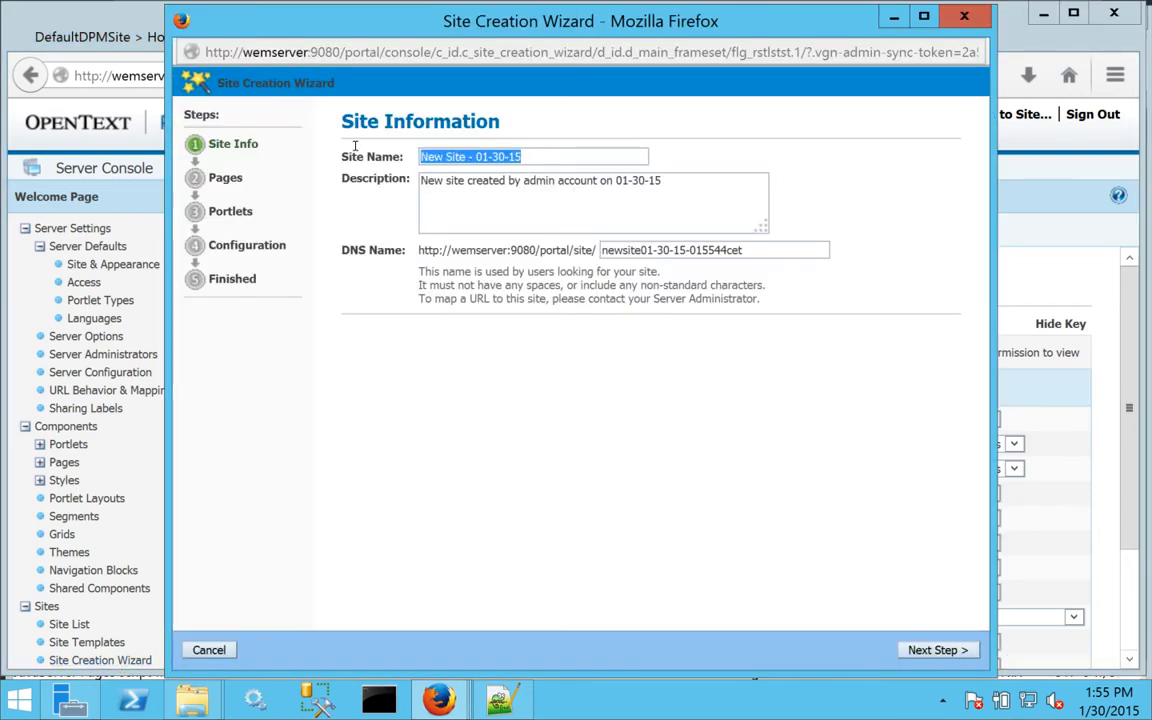
pyautogui.write('RL ')
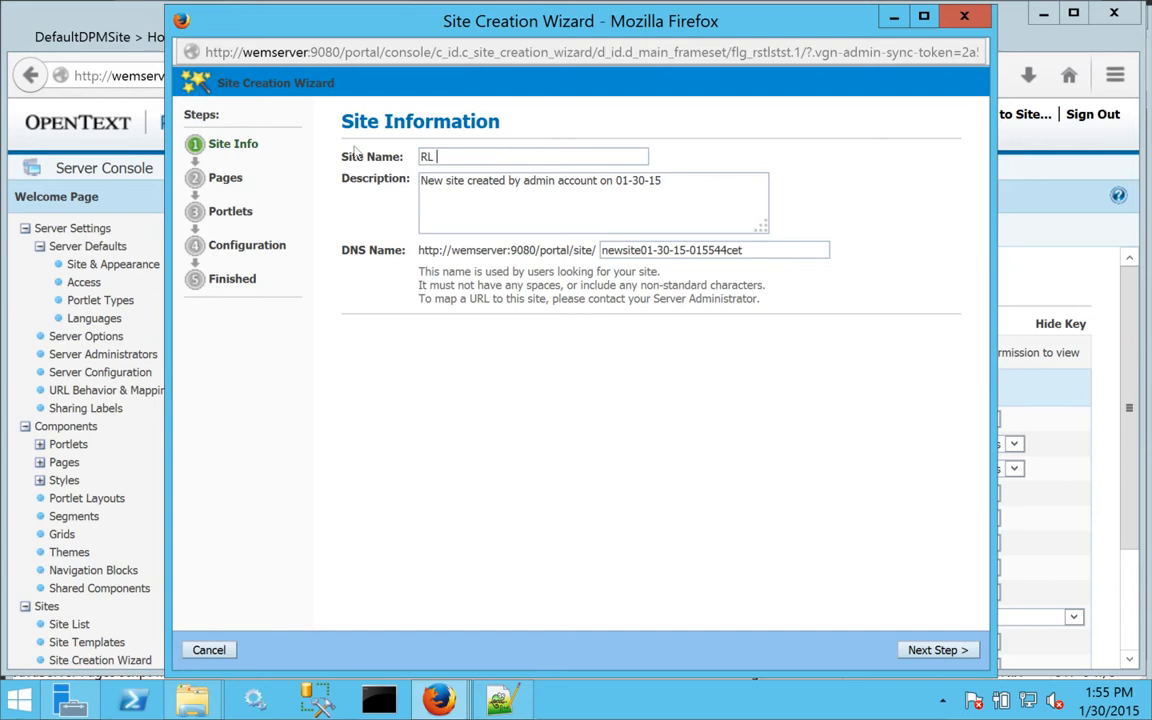
pyautogui.write('TEmplate')
pyautogui.press('BackSpace')
pyautogui.press('BackSpace')
pyautogui.press('BackSpace')
pyautogui.press('BackSpace')
pyautogui.press('BackSpace')
pyautogui.press('BackSpace')
pyautogui.write('Template')
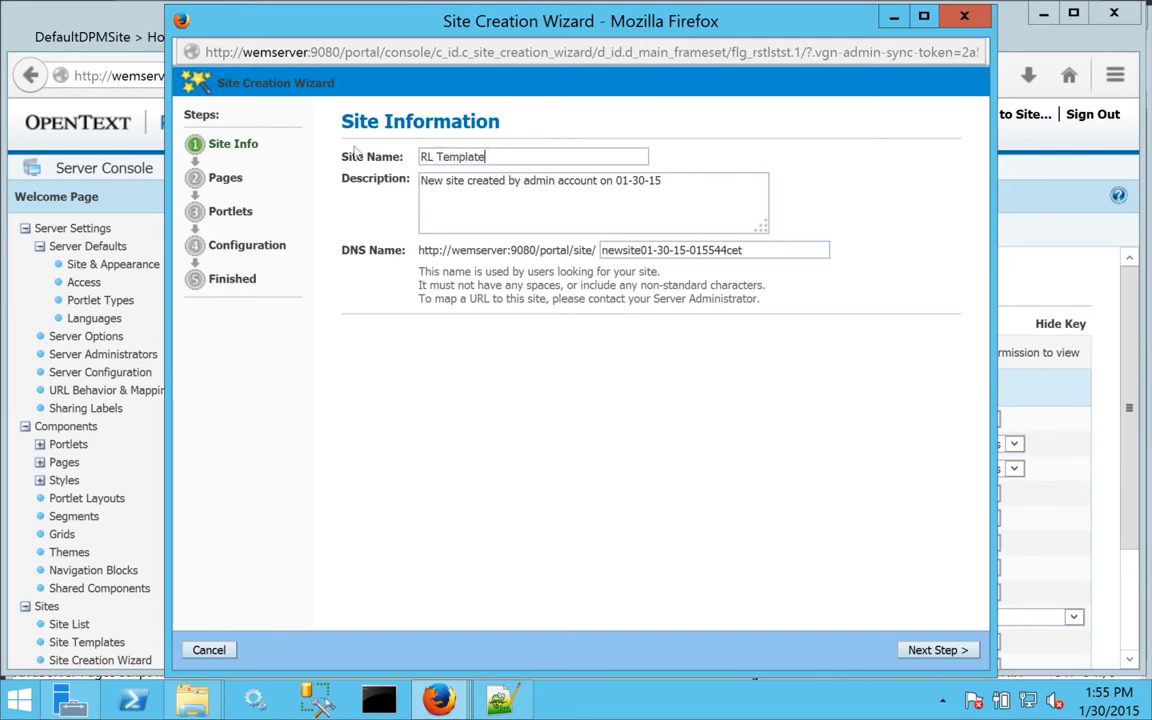
pyautogui.press('Tab')
pyautogui.write('template')
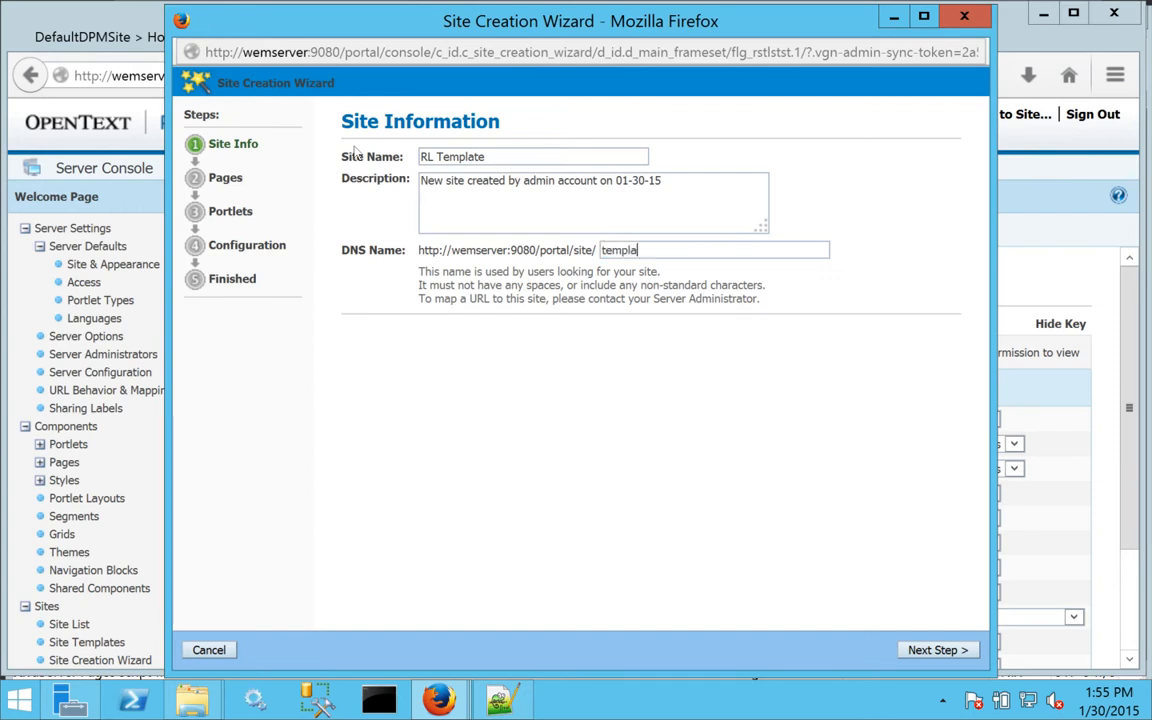
pyautogui.press('BackSpace')
pyautogui.press('BackSpace')
pyautogui.press('BackSpace')
pyautogui.press('BackSpace')
pyautogui.press('BackSpace')
pyautogui.press('BackSpace')
pyautogui.write('emplate')
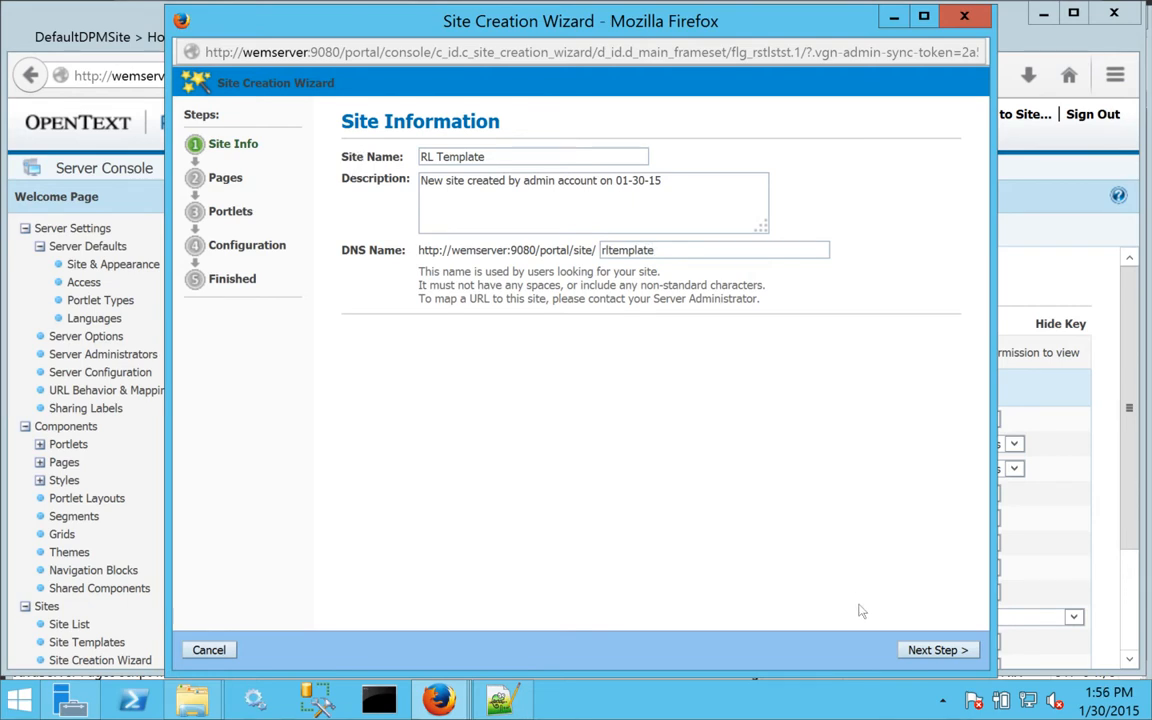
pyautogui.click(928, 650)
# Name the first two pages Home and Channel, and add a third page named Subchannels.
pyautogui.moveTo(423, 259); pyautogui.dragTo(280, 240)
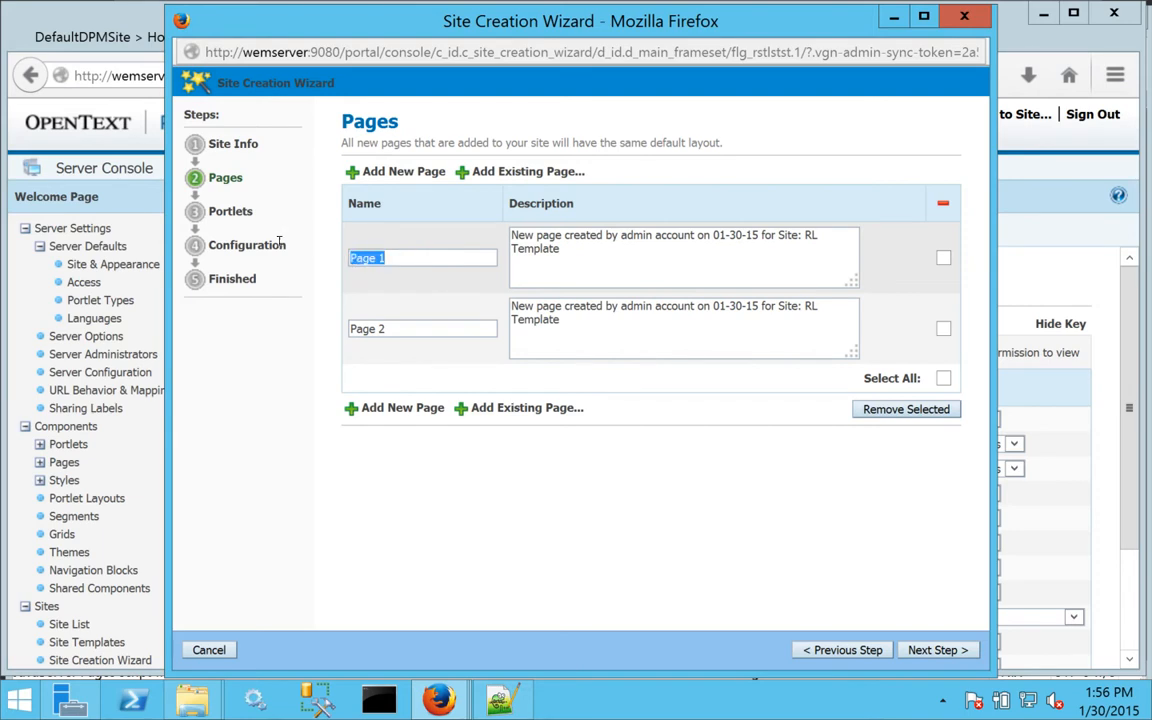
pyautogui.write('Home')
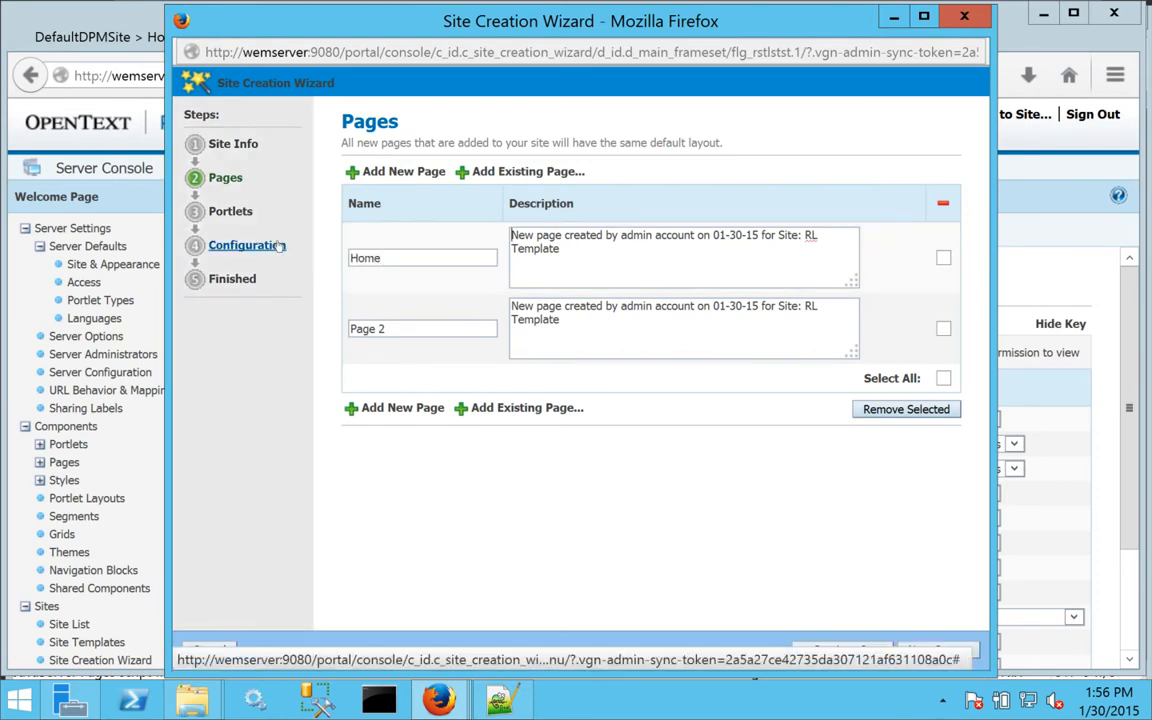
pyautogui.press('Tab')
pyautogui.write('Channel')
pyautogui.click(395, 171)
pyautogui.moveTo(411, 399); pyautogui.dragTo(320, 399)
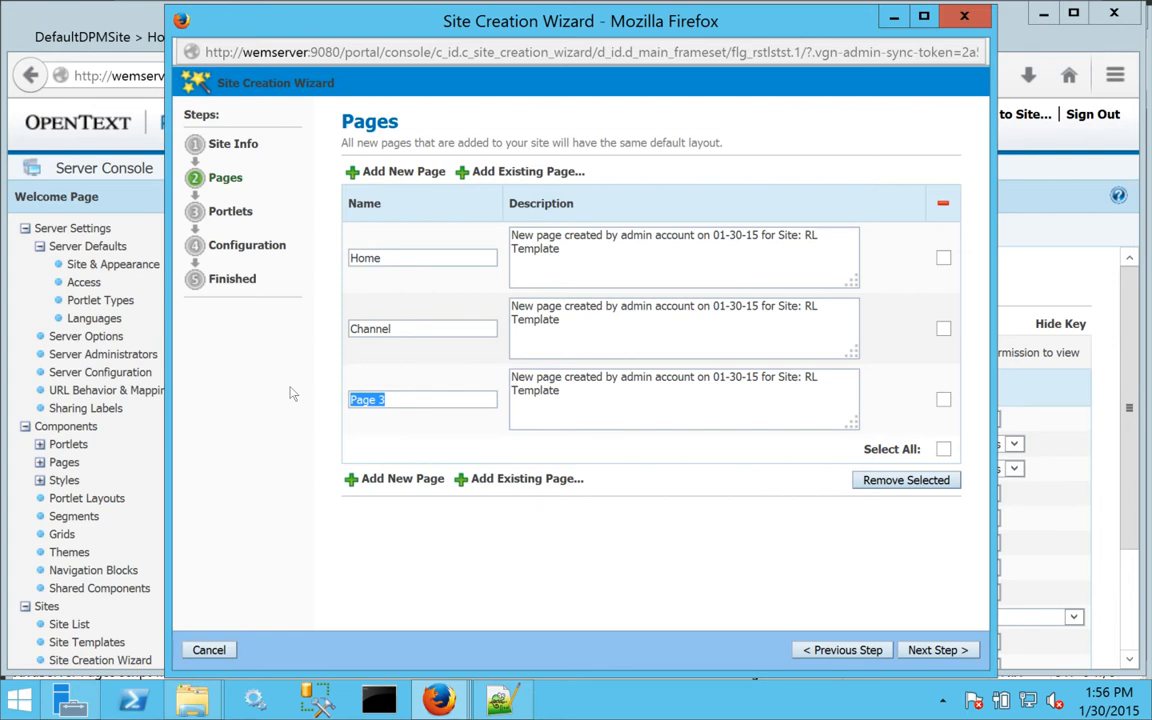
pyautogui.write('Subchannels')
# Add a fourth page named Details and continue to the Portlets step.
pyautogui.click(400, 171)
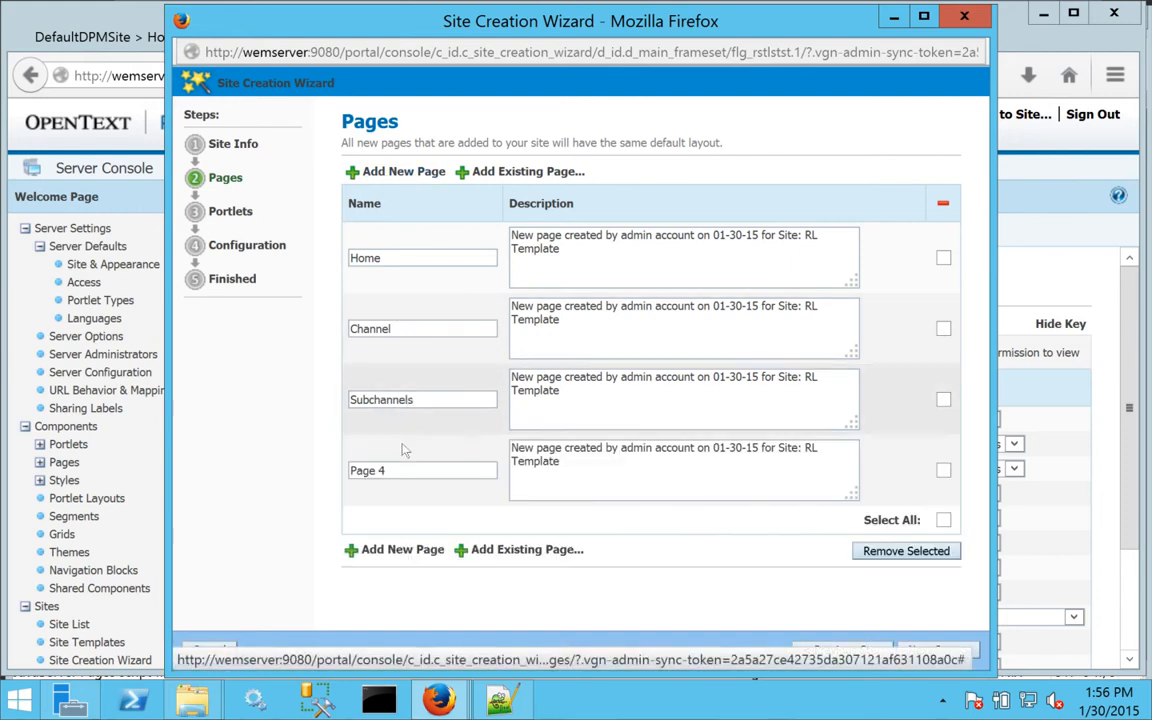
pyautogui.moveTo(390, 473); pyautogui.dragTo(313, 470)
pyautogui.write('Deati')
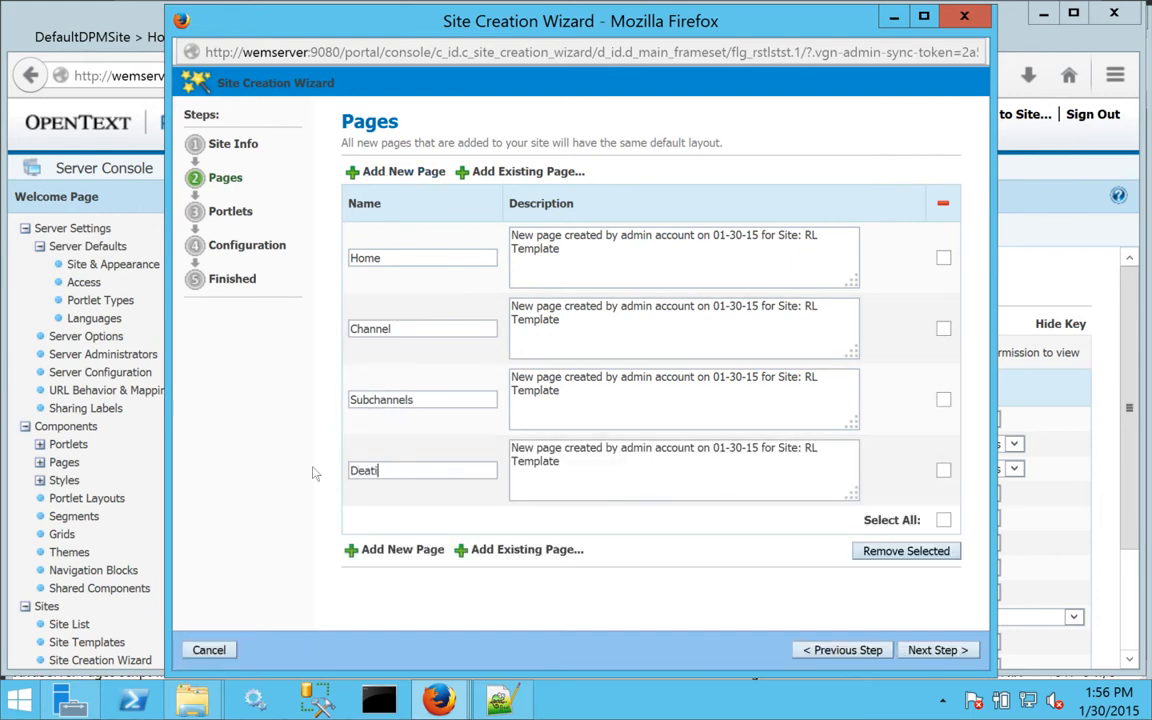
pyautogui.write('ls')
pyautogui.press('BackSpace')
pyautogui.press('BackSpace')
pyautogui.press('BackSpace')
pyautogui.write('ails')
pyautogui.moveTo(388, 470); pyautogui.dragTo(345, 470)
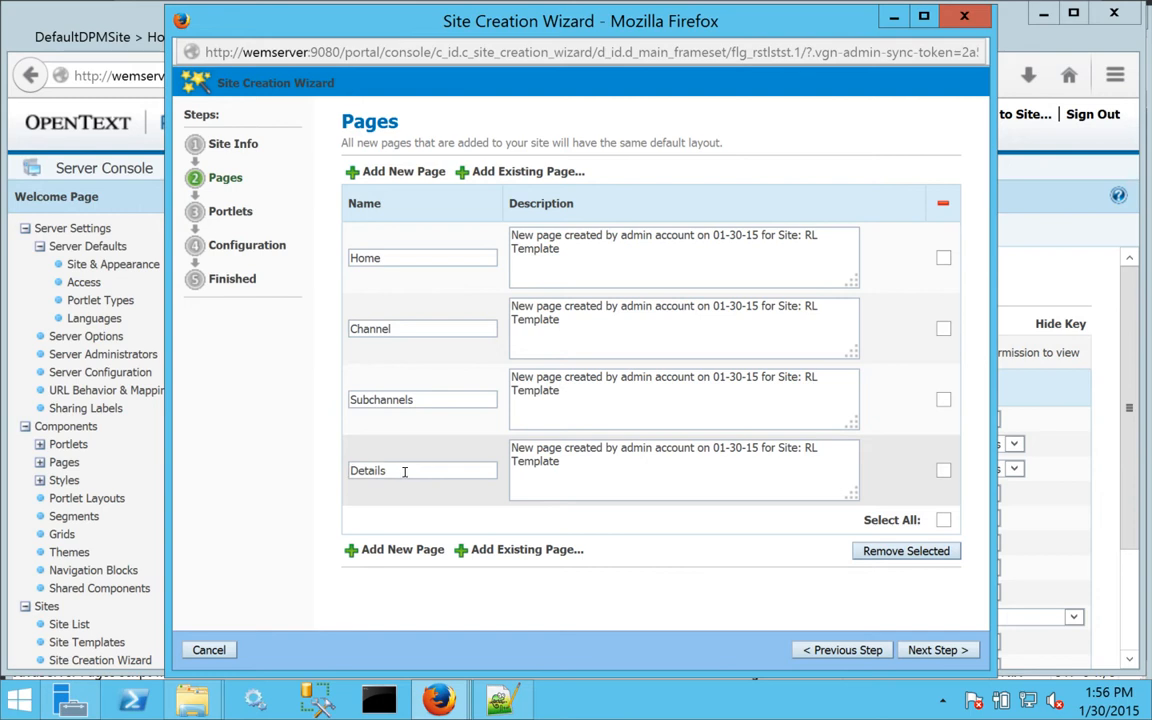
pyautogui.moveTo(424, 399); pyautogui.dragTo(311, 399)
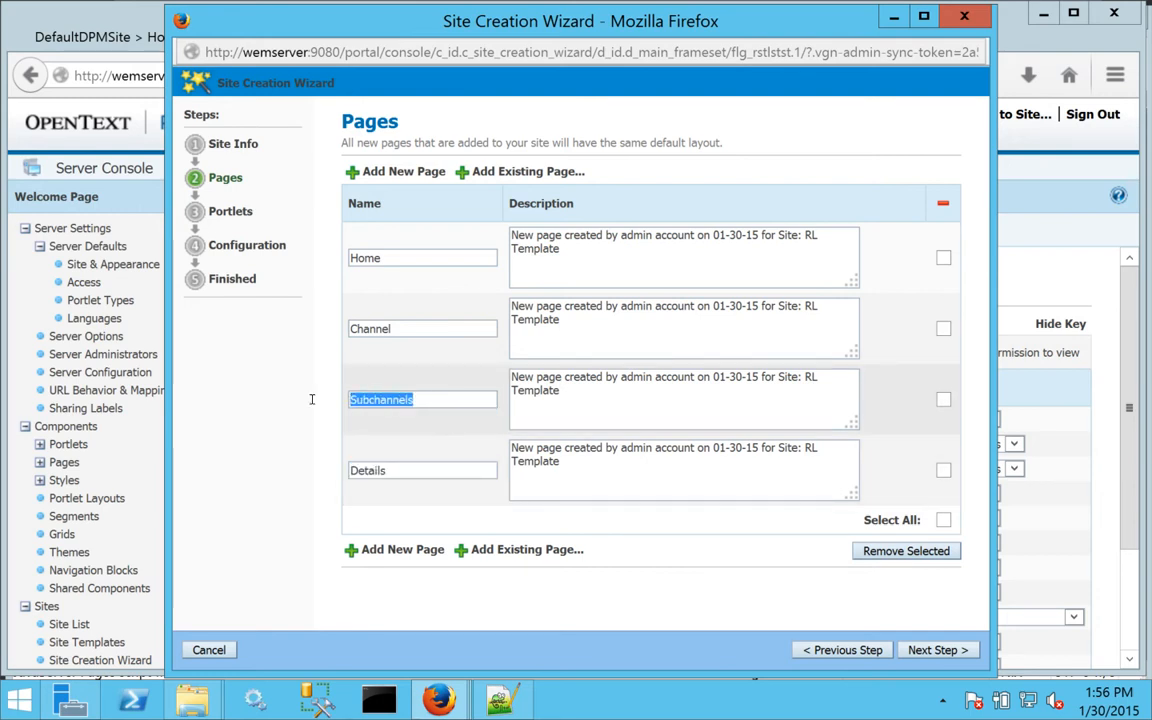
pyautogui.moveTo(380, 466); pyautogui.dragTo(342, 470)
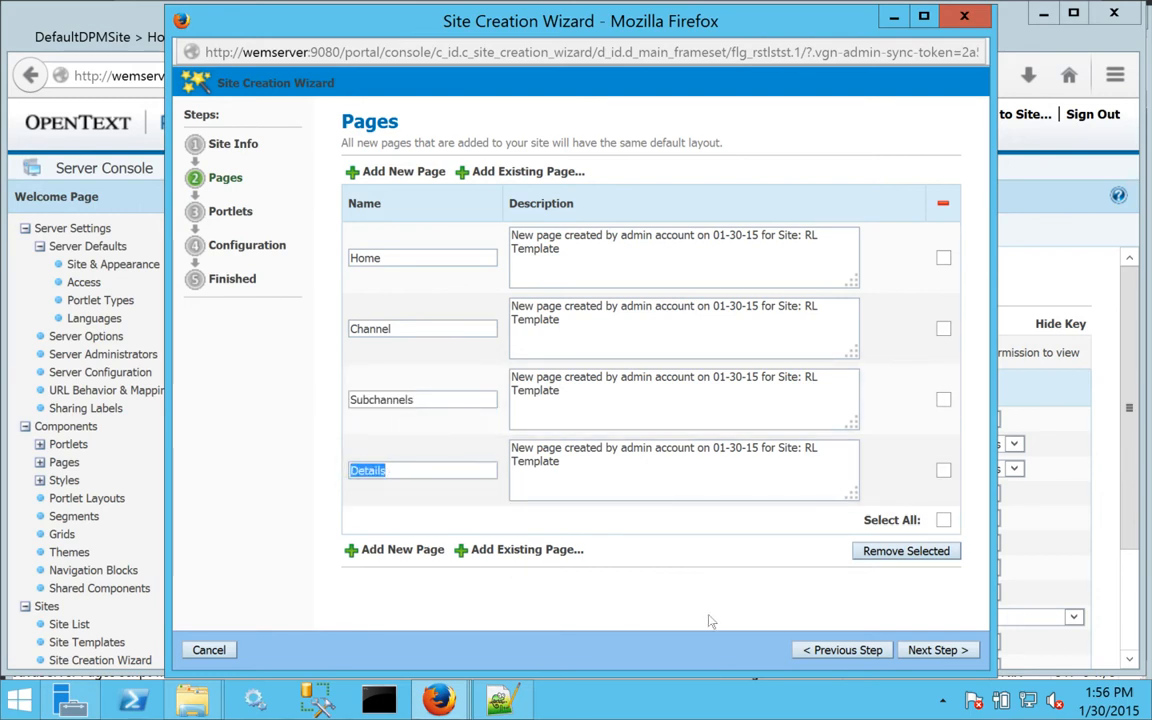
pyautogui.click(930, 651)
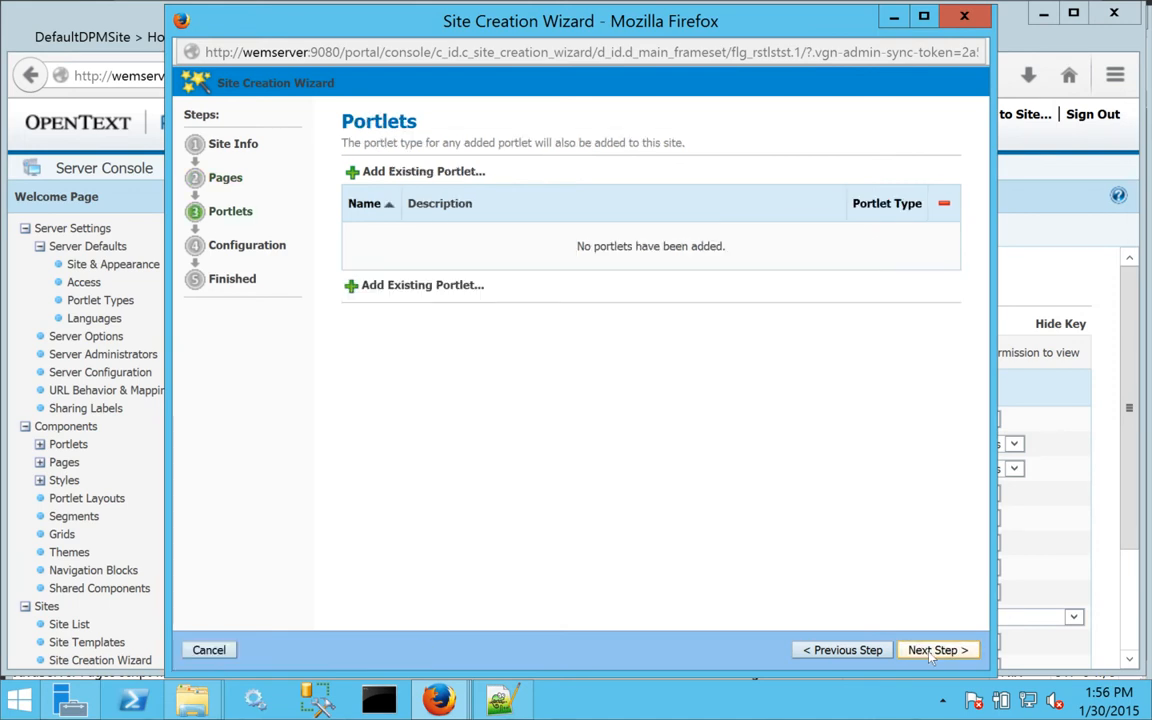
# Add the existing Content Publisher Portlet 2.0 to the new site and continue to configuration.
pyautogui.click(392, 176)
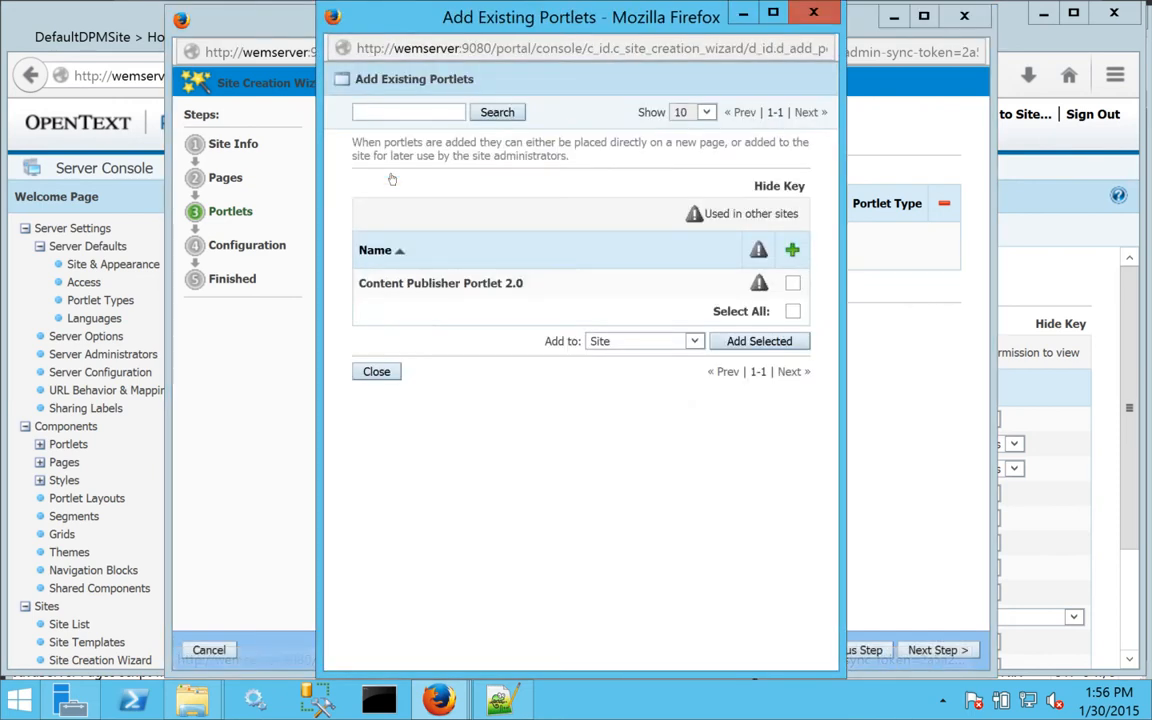
pyautogui.click(792, 284)
pyautogui.click(745, 342)
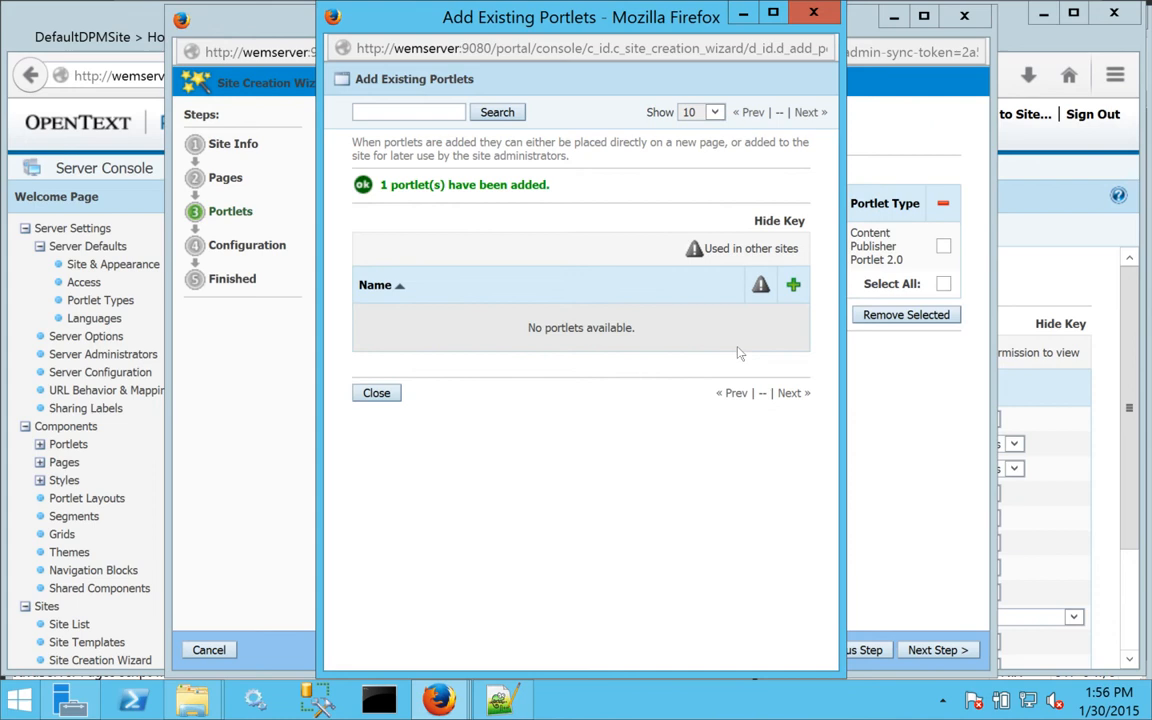
pyautogui.click(376, 393)
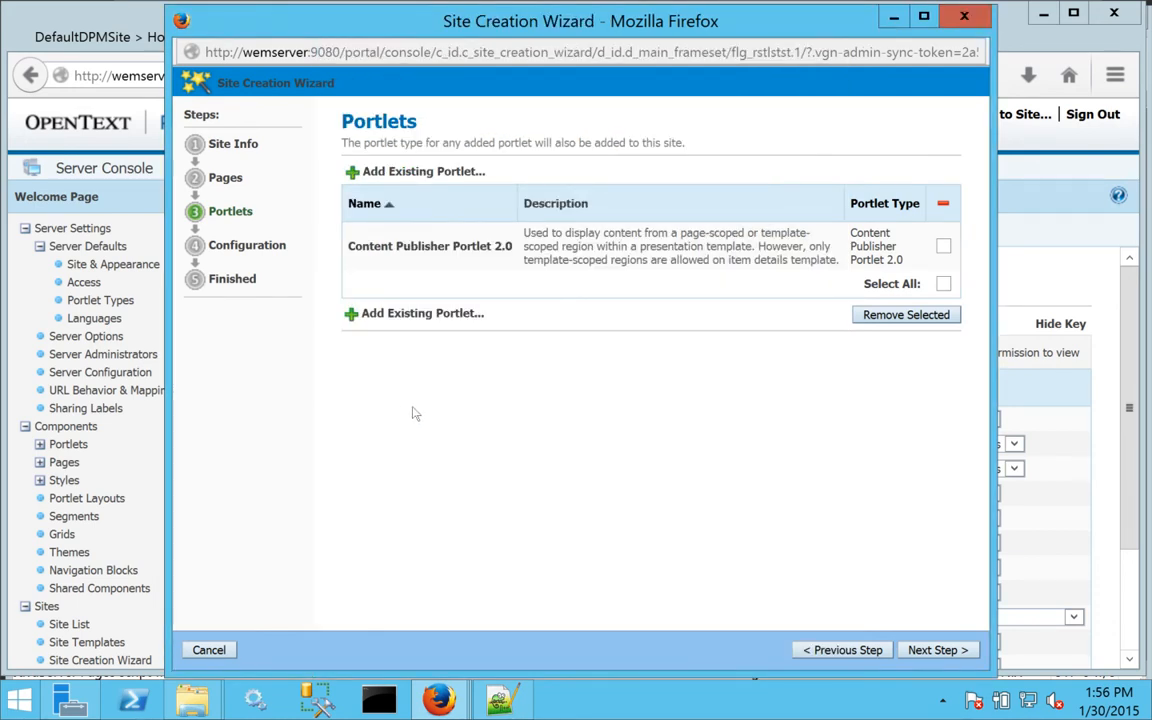
pyautogui.click(937, 650)
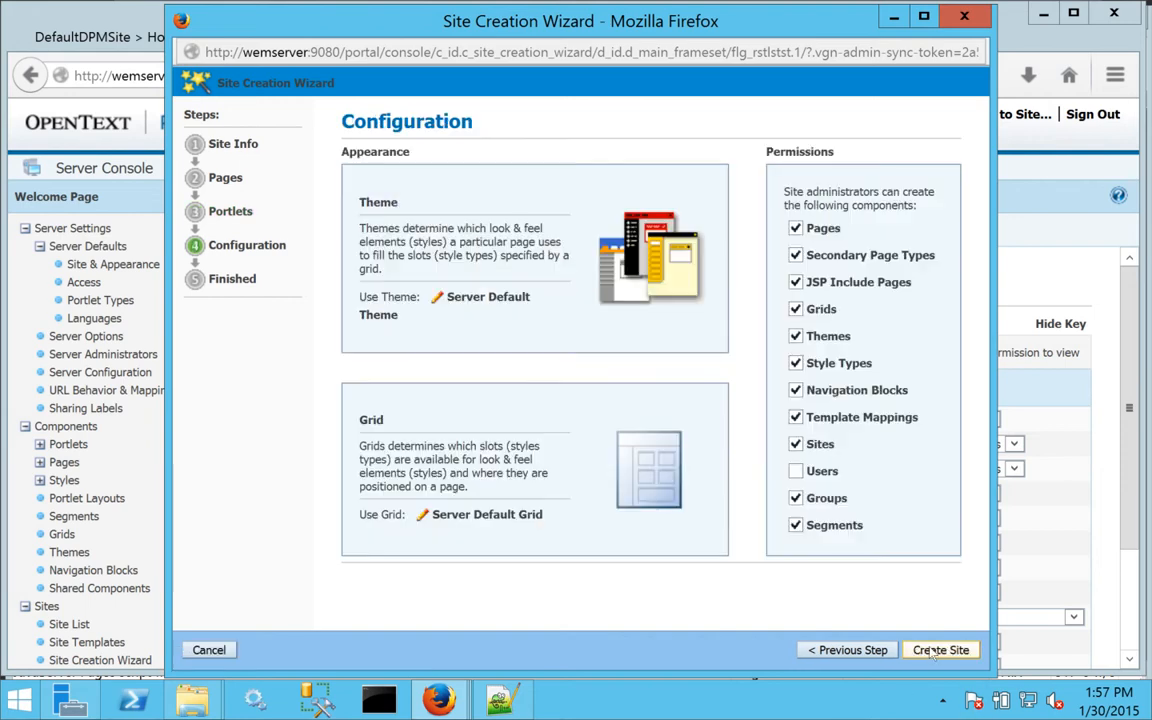
# Set the new site's theme to RL Default Theme.
pyautogui.click(490, 297)
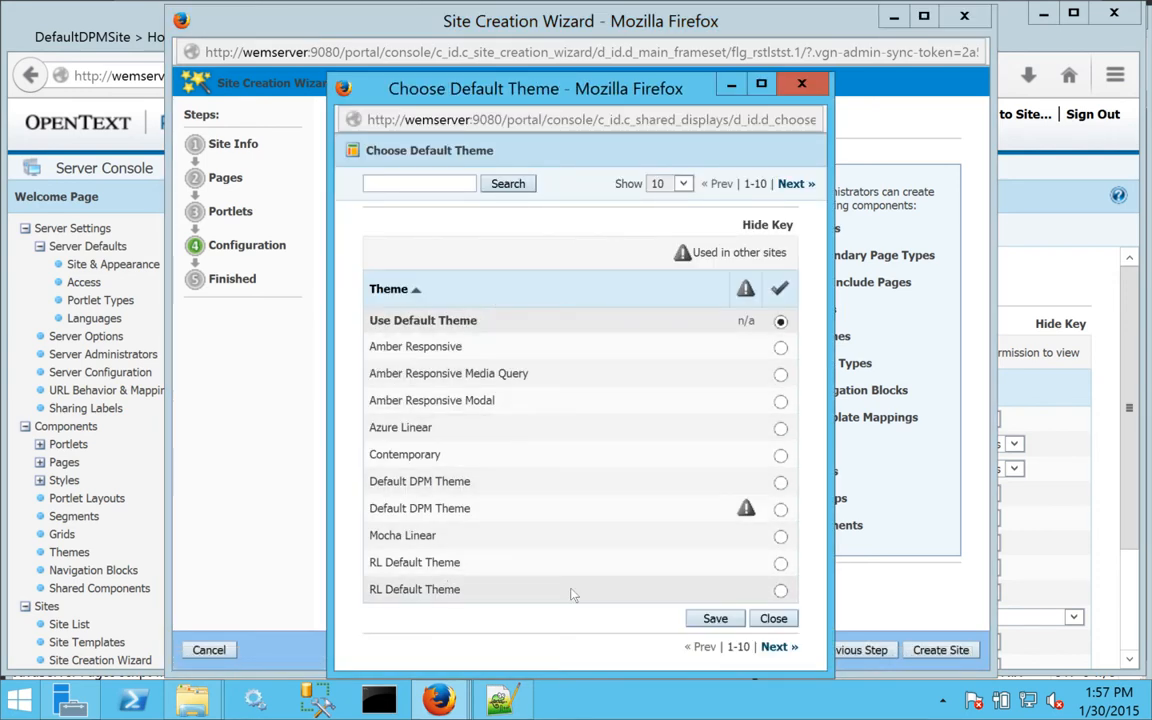
pyautogui.click(780, 590)
pyautogui.click(715, 618)
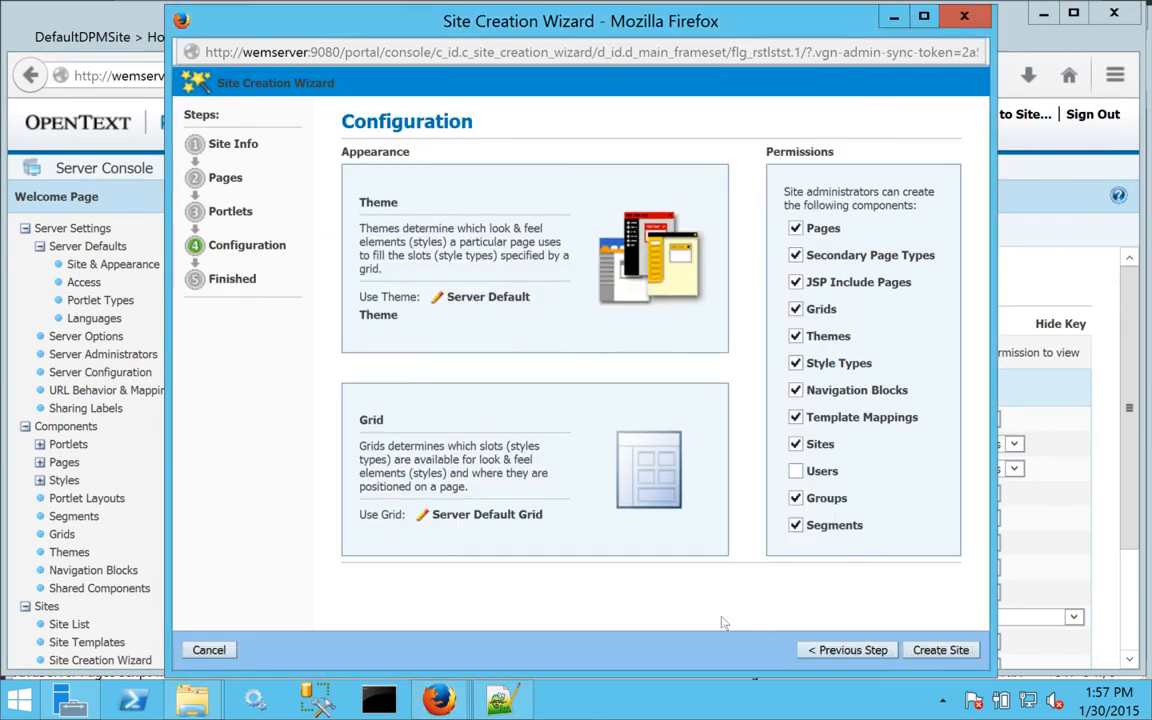
# Give the site the RL Default DPM Grid and create it.
pyautogui.click(480, 514)
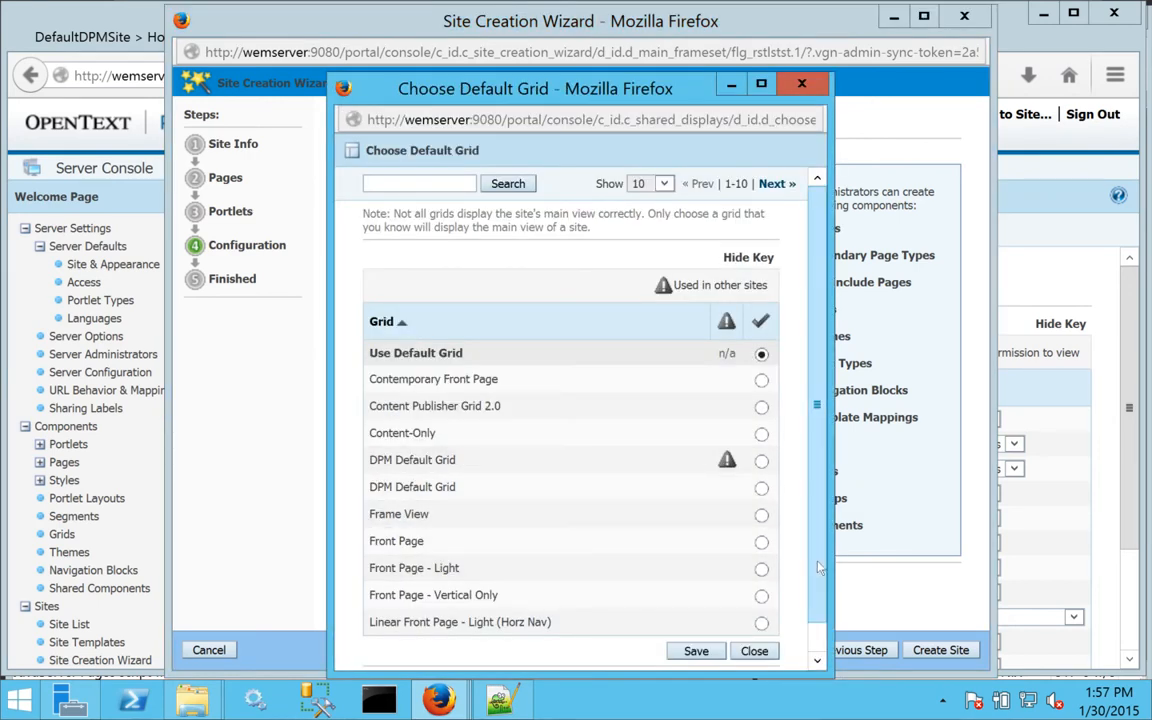
pyautogui.moveTo(819, 568); pyautogui.dragTo(815, 630)
pyautogui.click(758, 654)
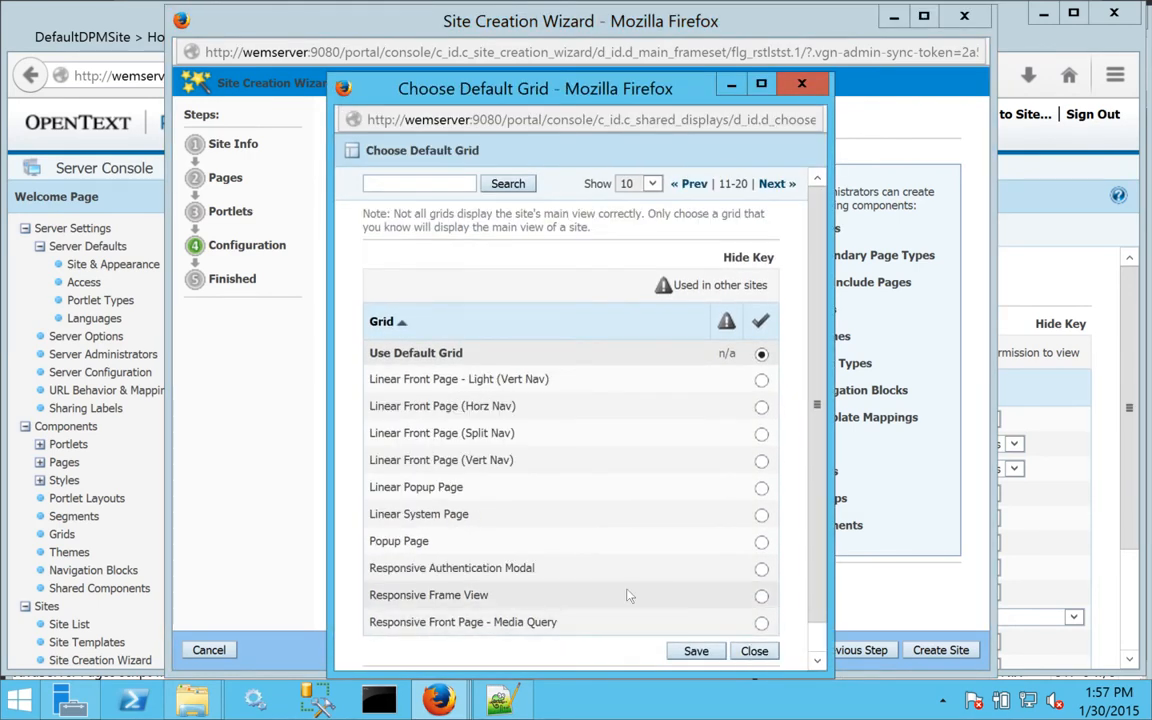
pyautogui.scroll(-1, 805, 590)
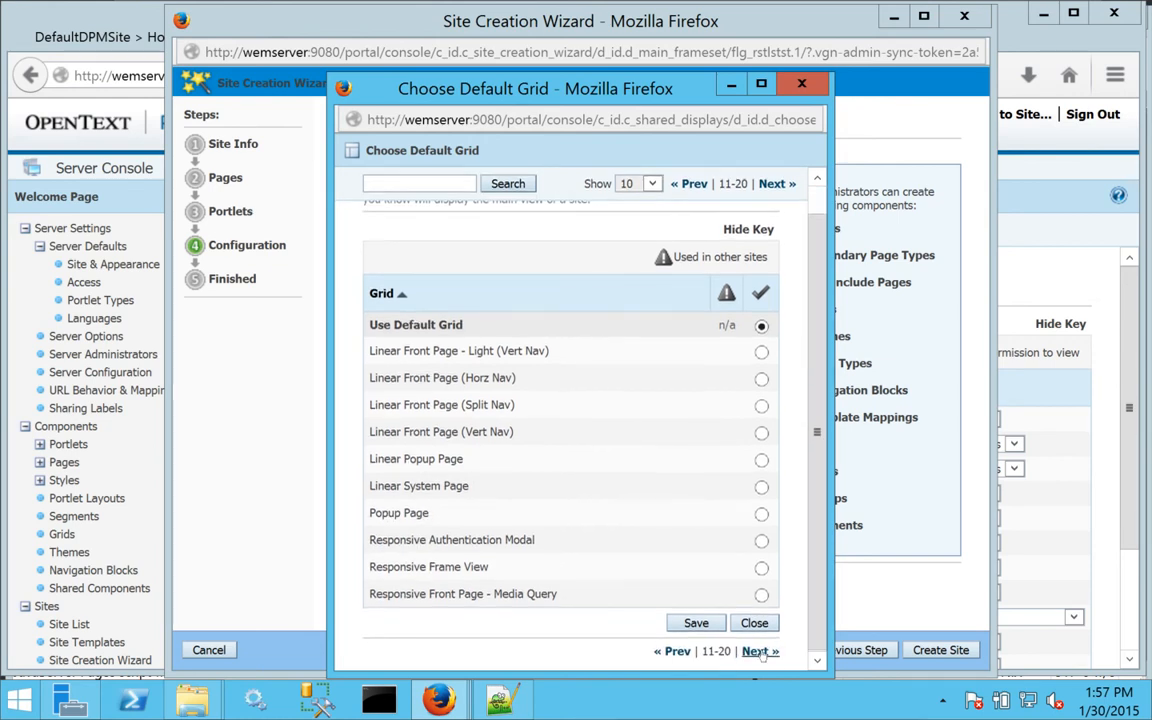
pyautogui.click(760, 651)
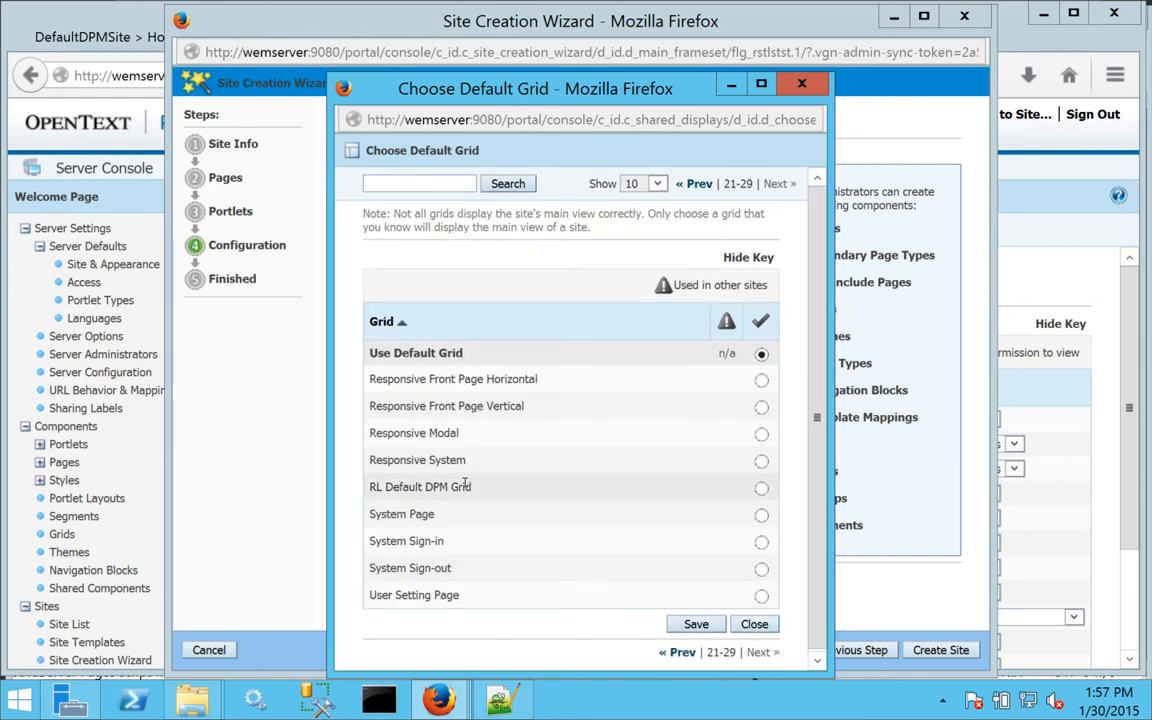
pyautogui.click(761, 487)
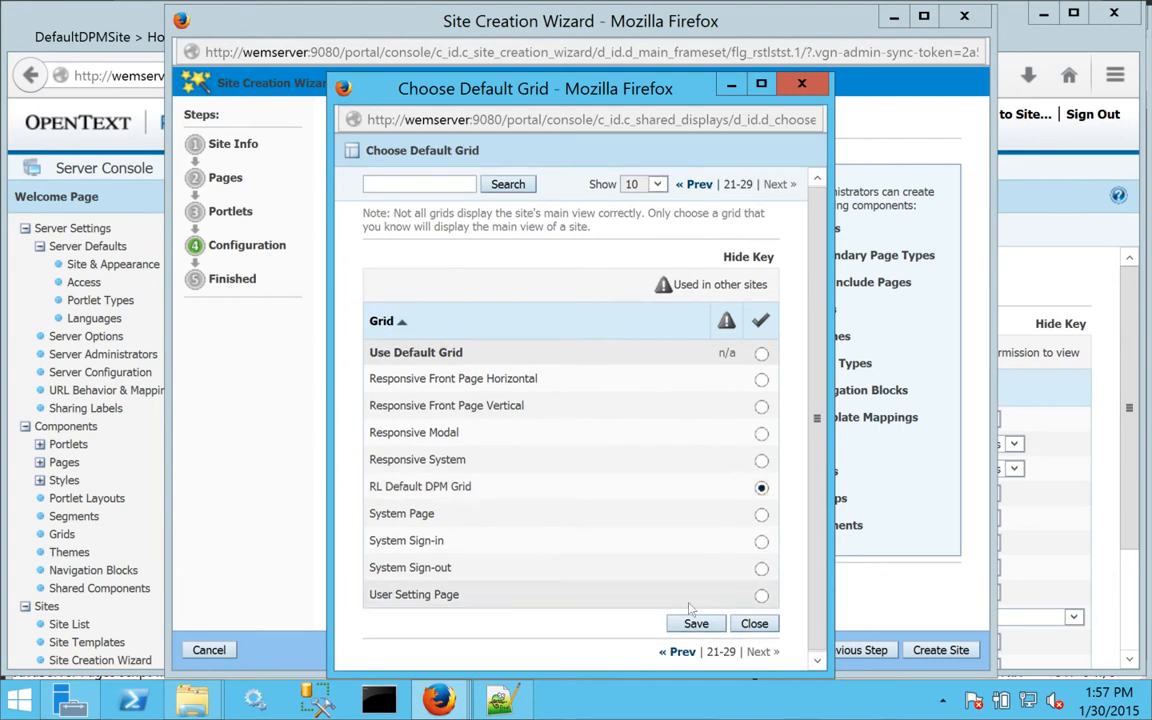
pyautogui.click(696, 623)
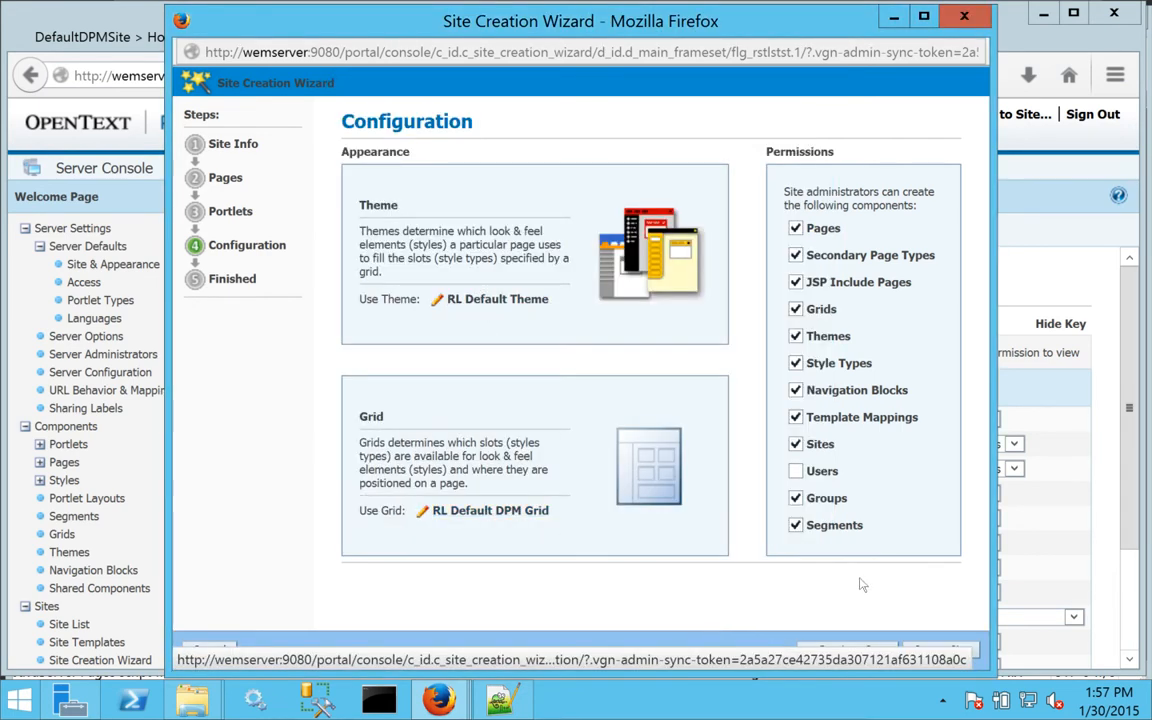
pyautogui.click(937, 651)
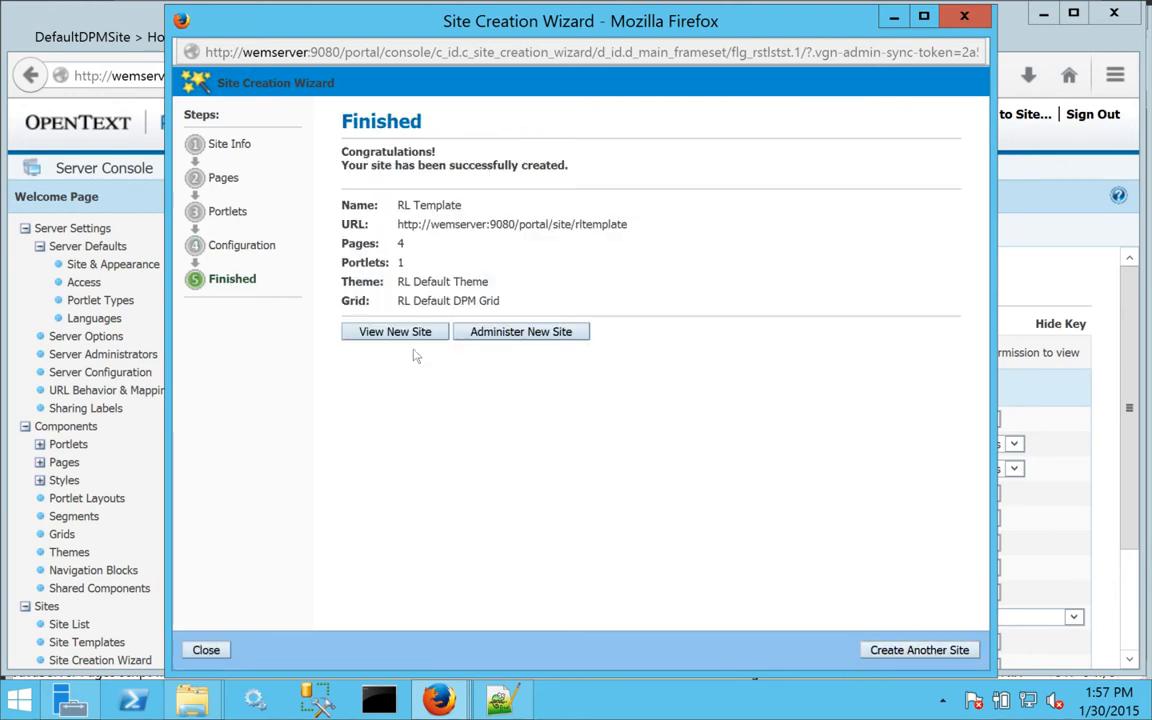
# Open RL Template's administration, preview it in End-User View, then return to its navigation tree.
pyautogui.click(550, 343)
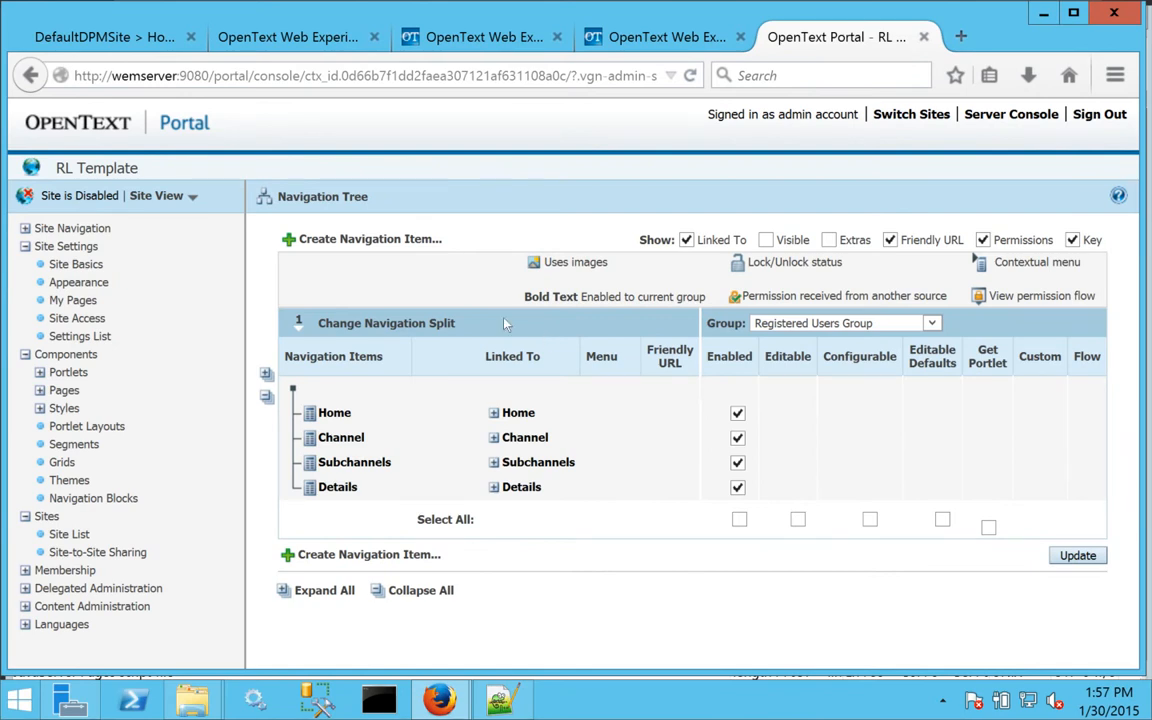
pyautogui.click(160, 196)
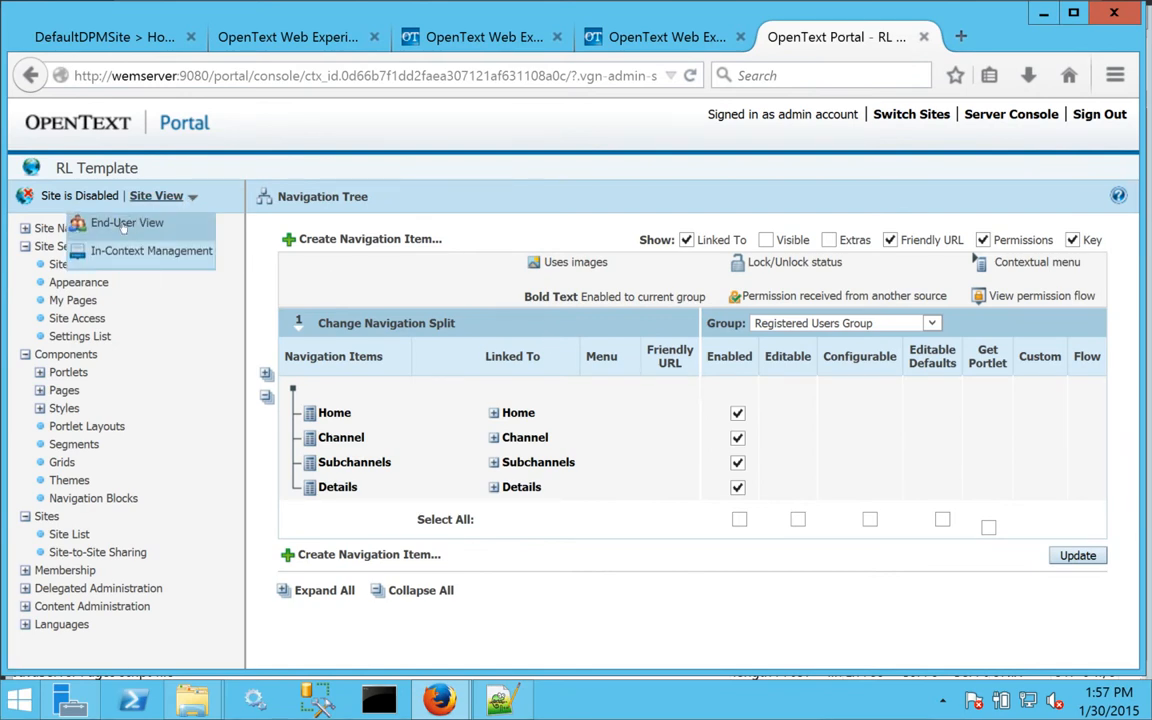
pyautogui.click(123, 227)
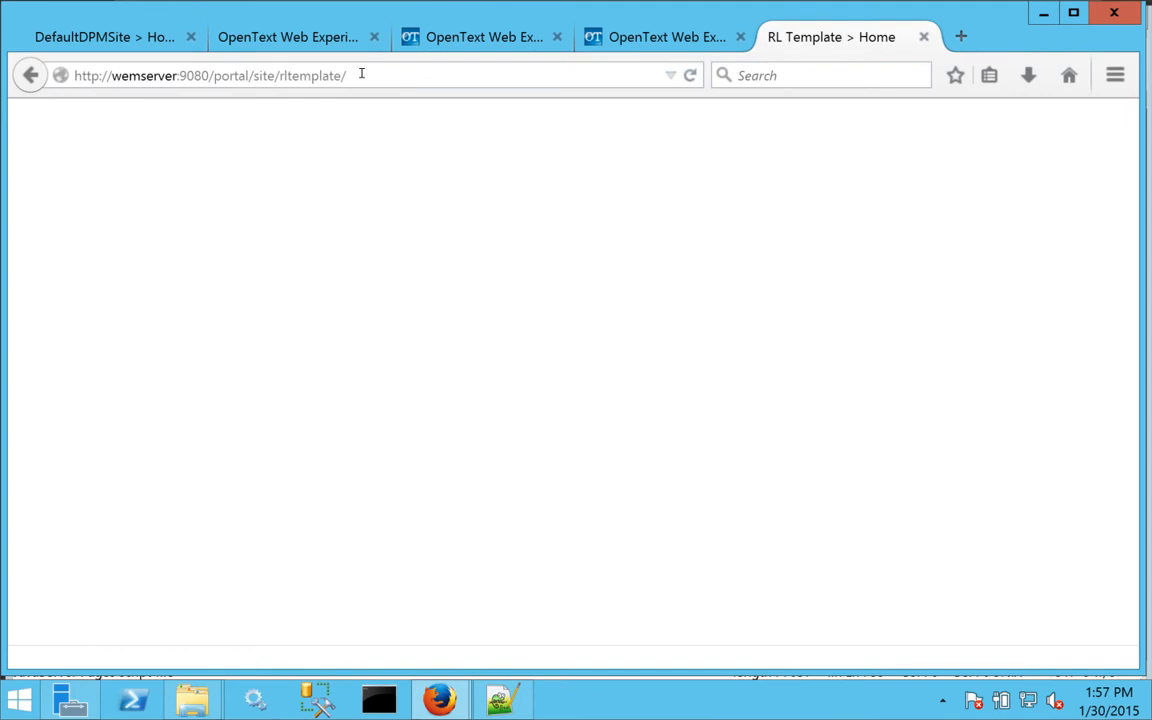
pyautogui.click(30, 76)
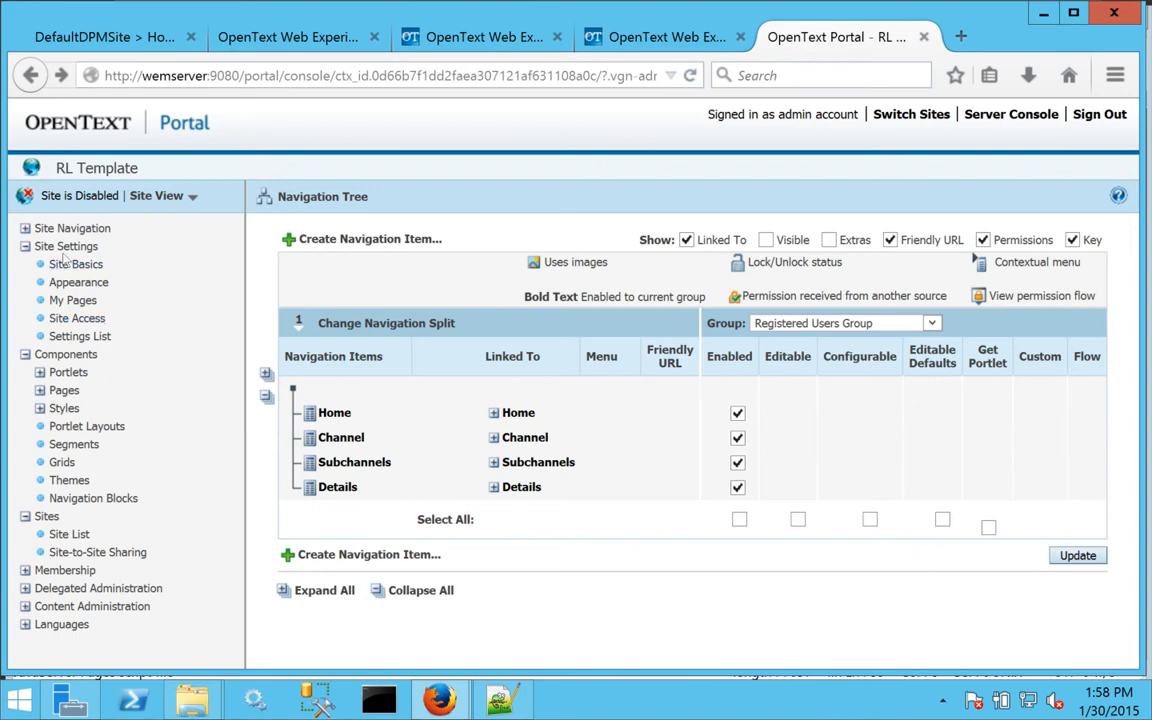
pyautogui.click(26, 229)
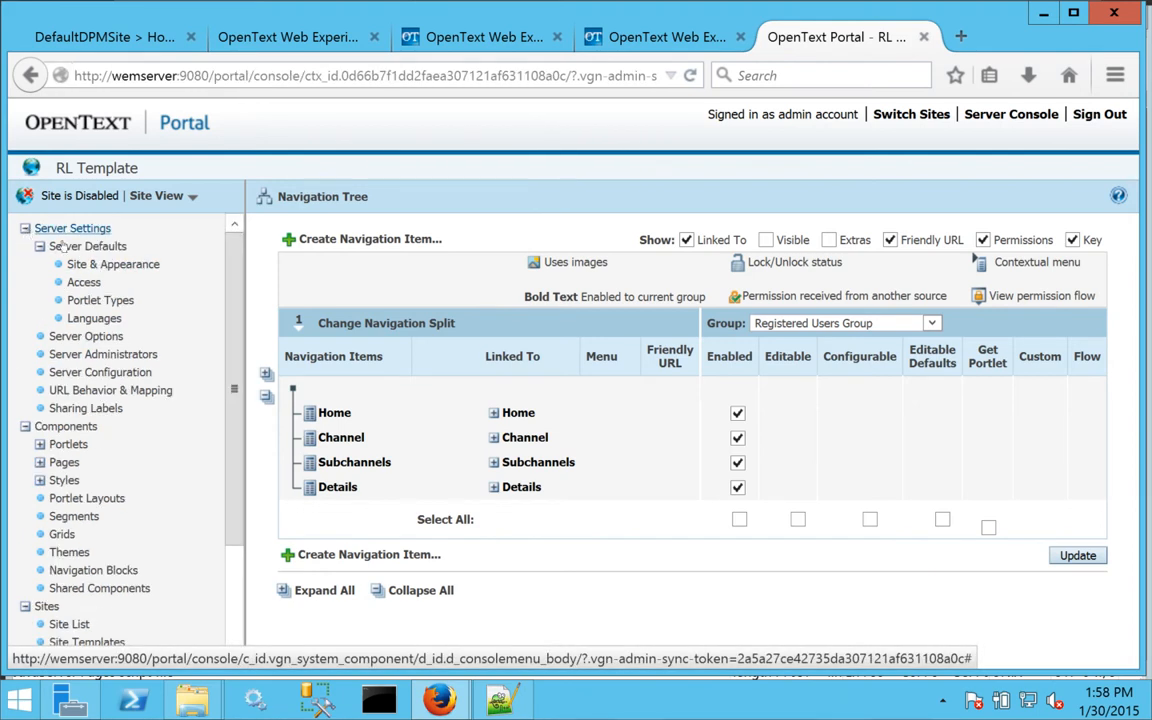
# In the Server Console, list all secondary pages with 500 rows shown.
pyautogui.click(1005, 118)
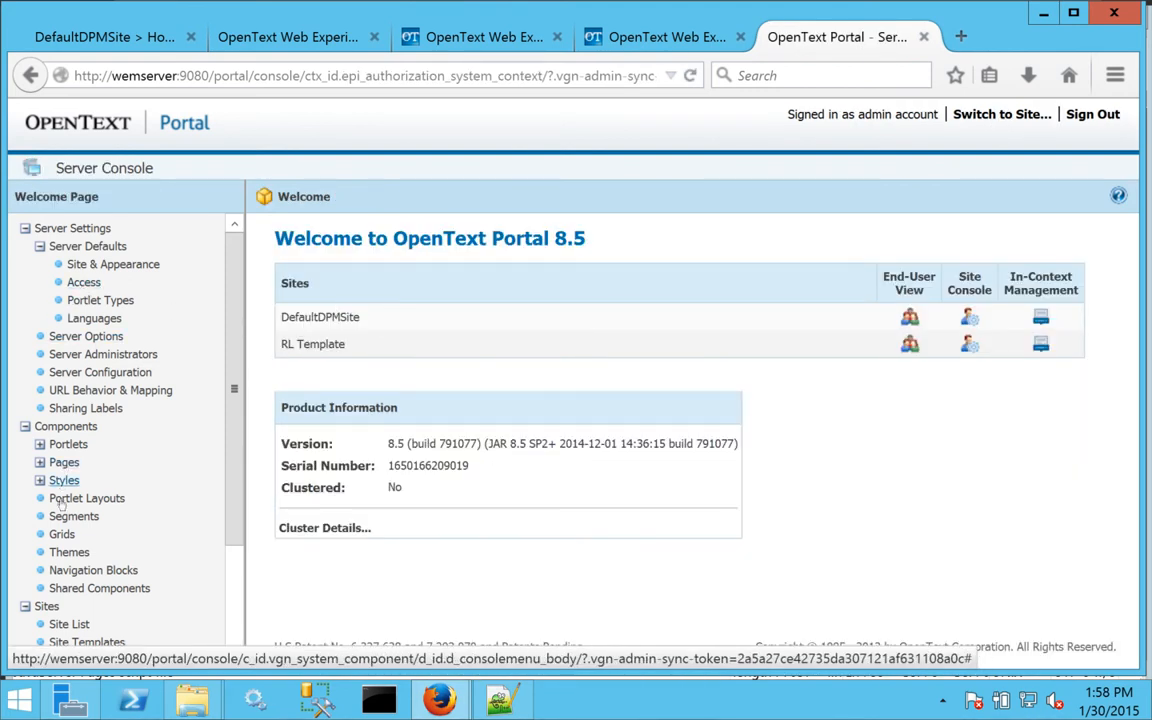
pyautogui.click(64, 462)
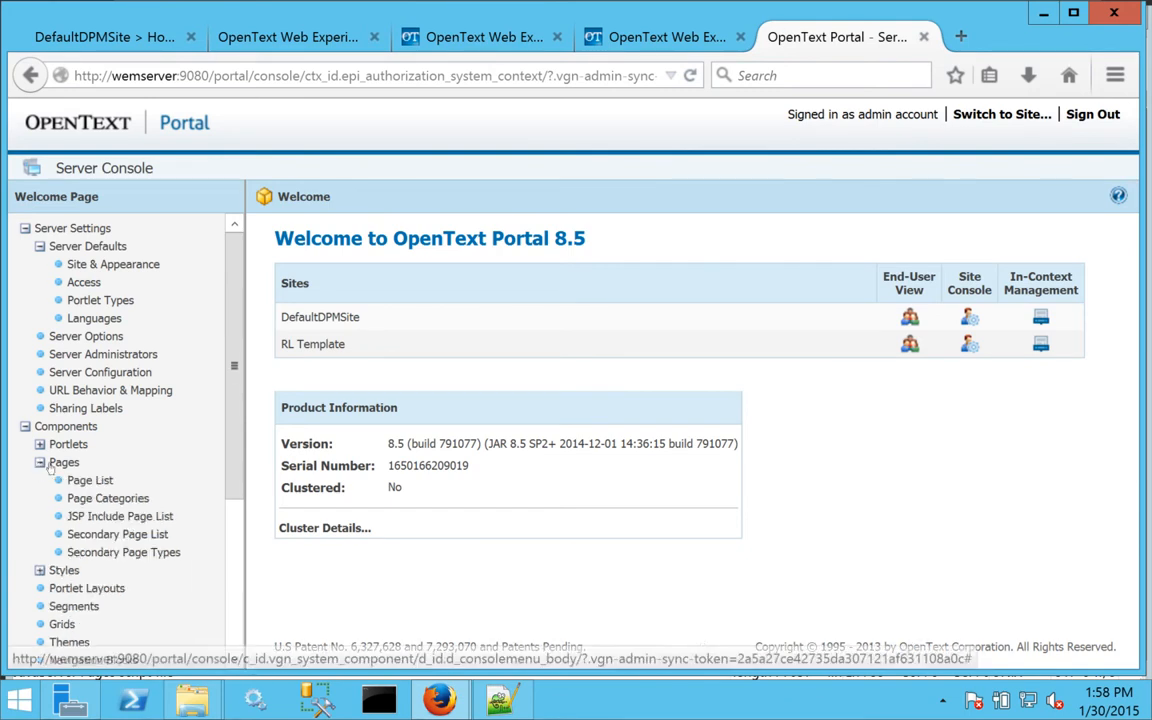
pyautogui.click(121, 542)
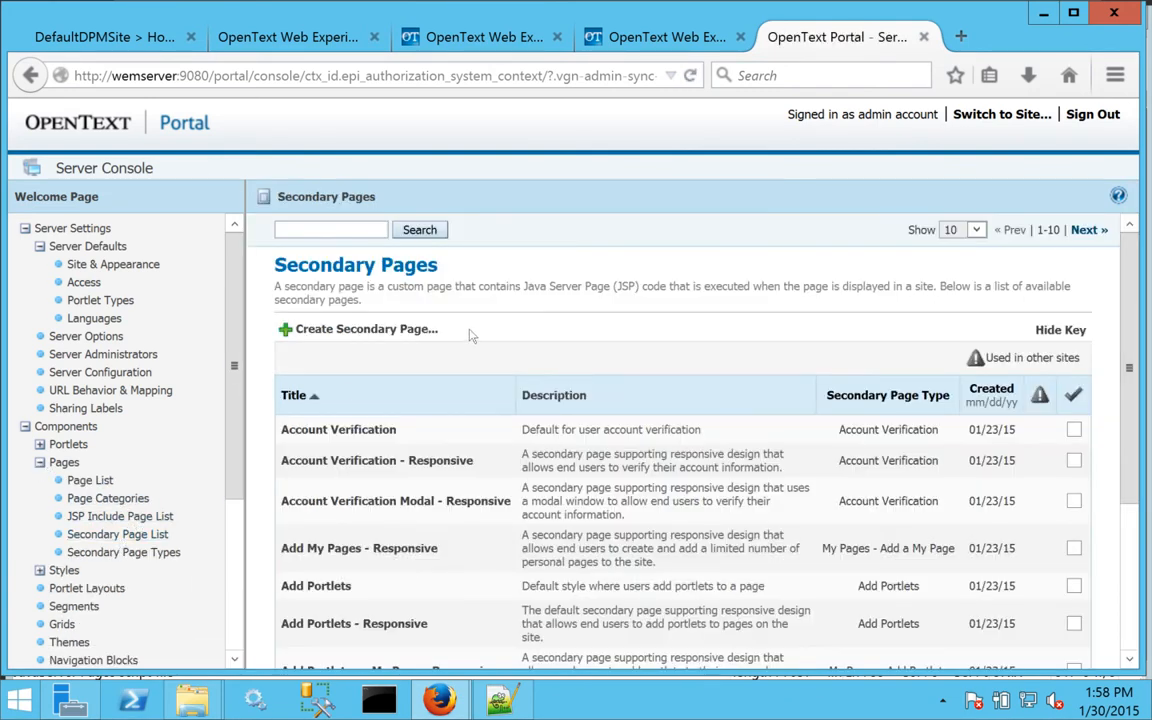
pyautogui.click(975, 231)
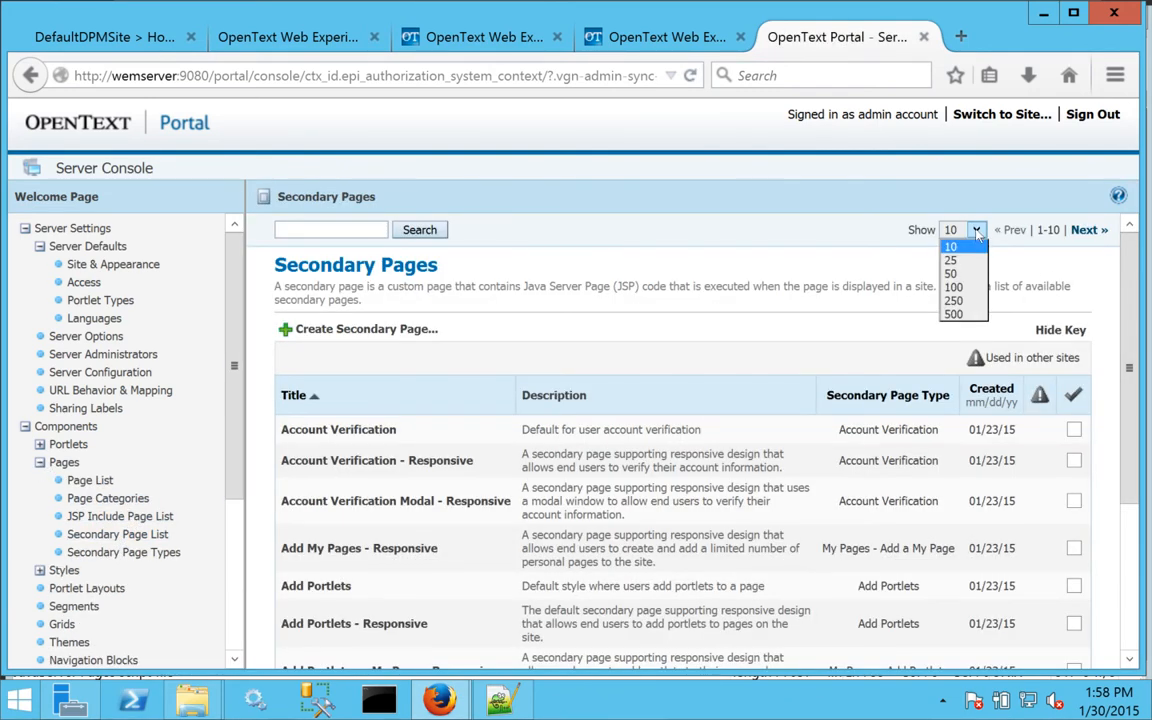
pyautogui.click(953, 314)
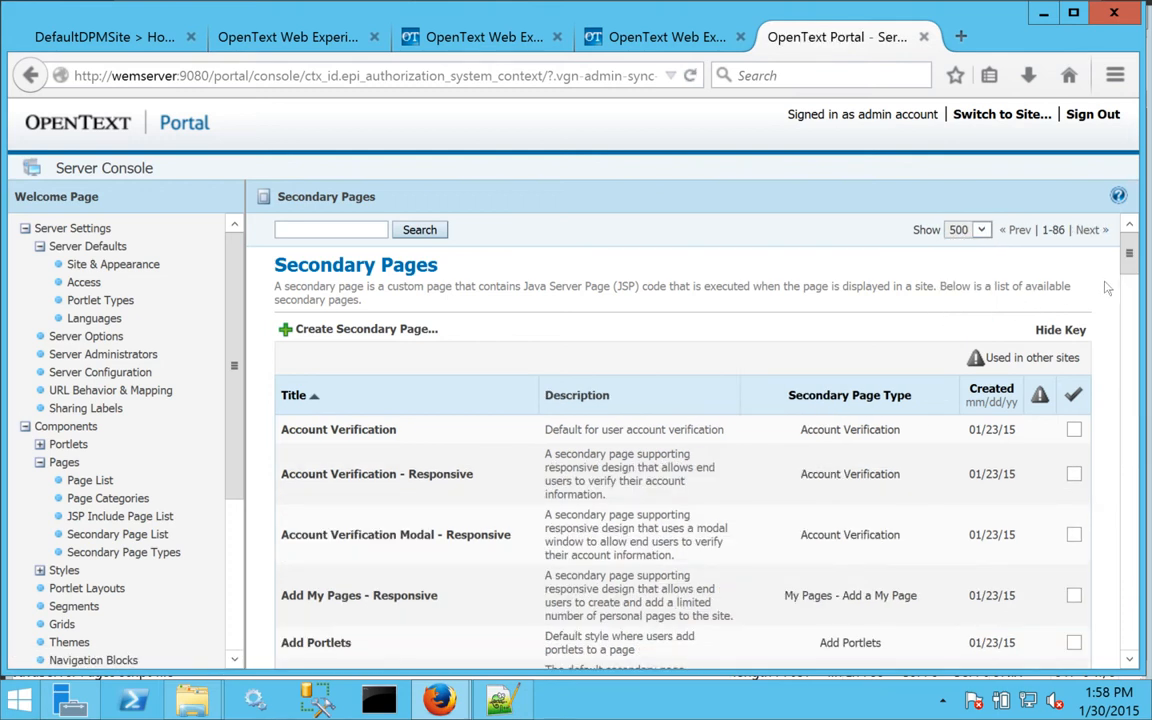
pyautogui.moveTo(1133, 266); pyautogui.dragTo(1133, 402)
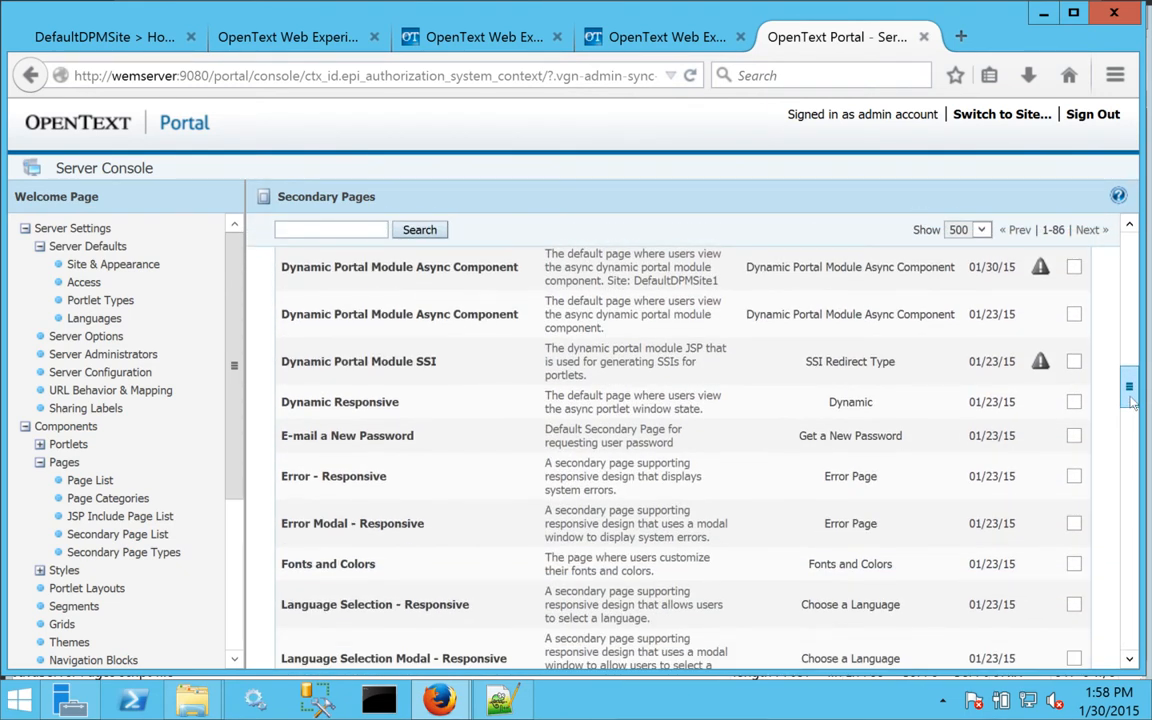
# Mark the Dynamic Portal Module SSI, Async Component and Async pages.
pyautogui.click(1074, 362)
pyautogui.click(1074, 315)
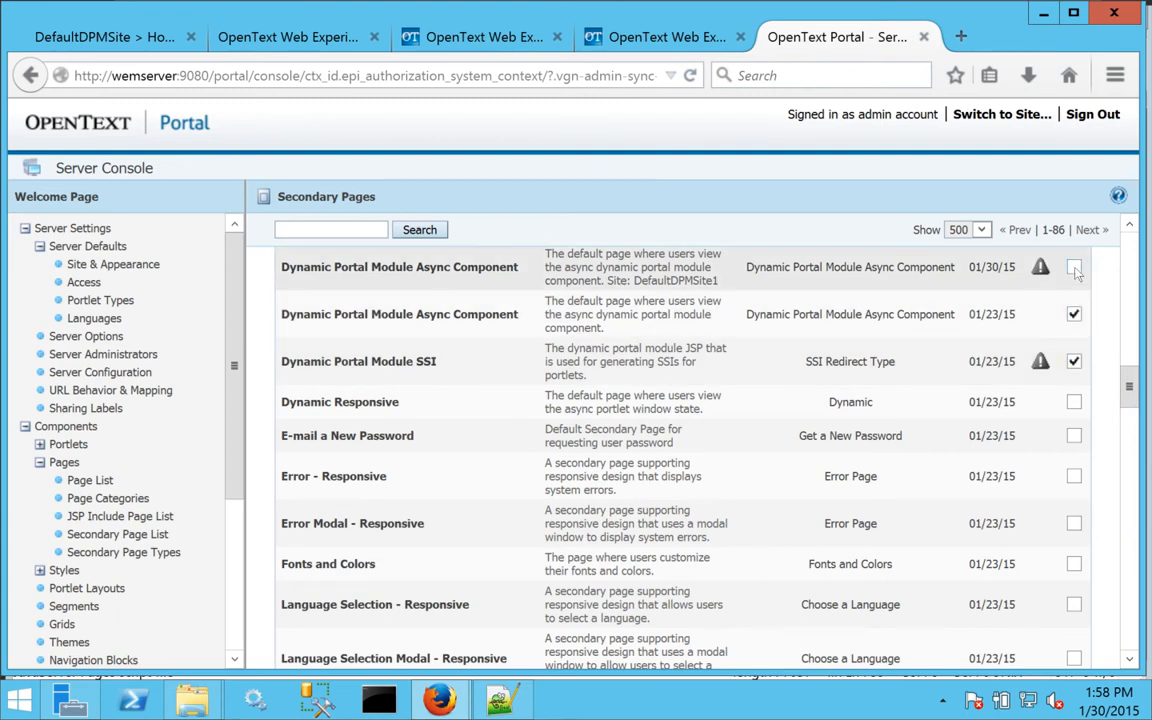
pyautogui.click(1074, 267)
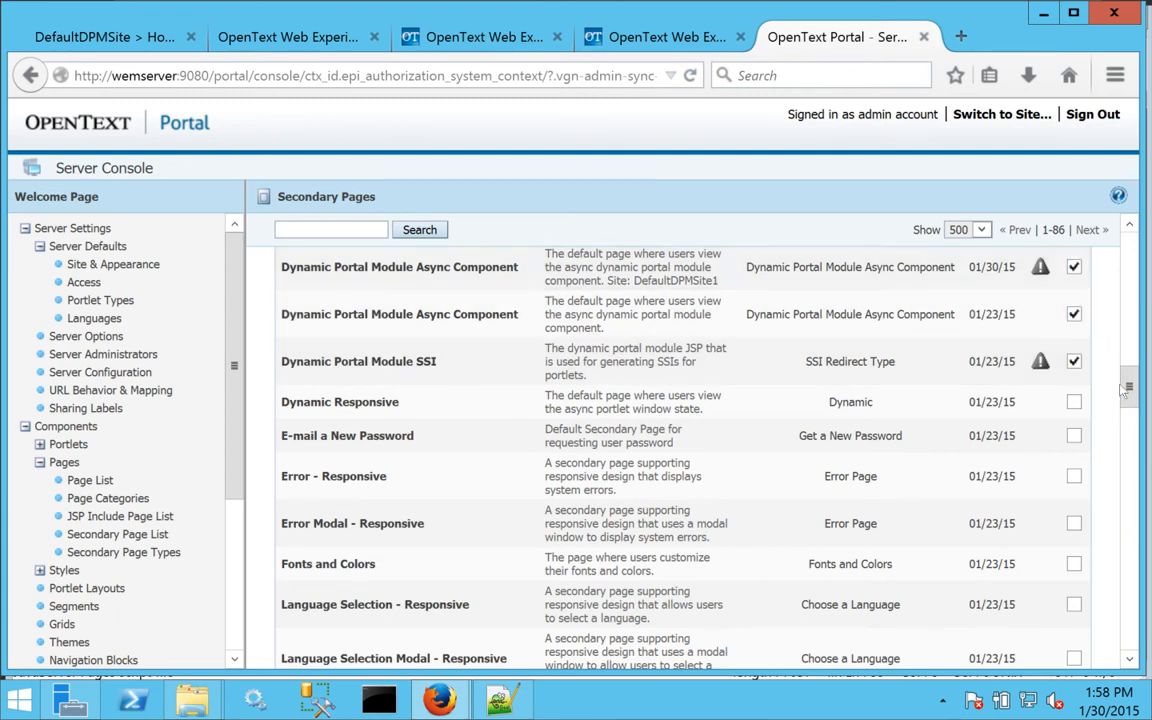
pyautogui.moveTo(1129, 388); pyautogui.dragTo(1129, 381)
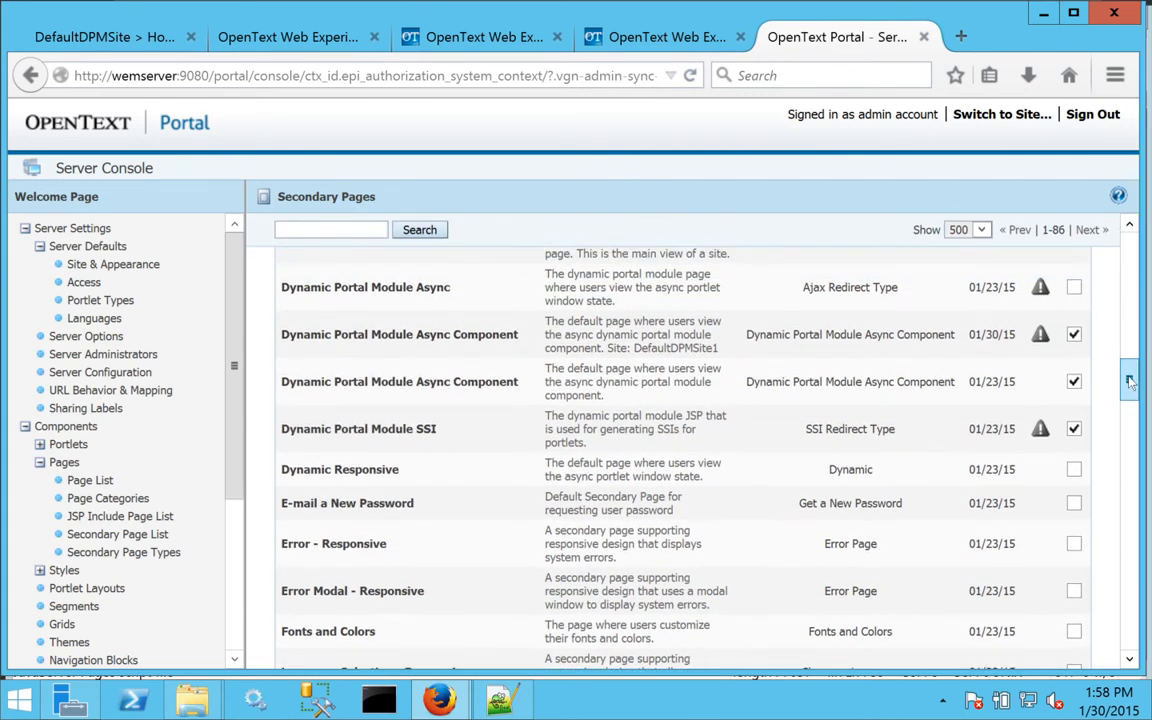
pyautogui.click(1074, 381)
pyautogui.scroll(1, 1070, 335)
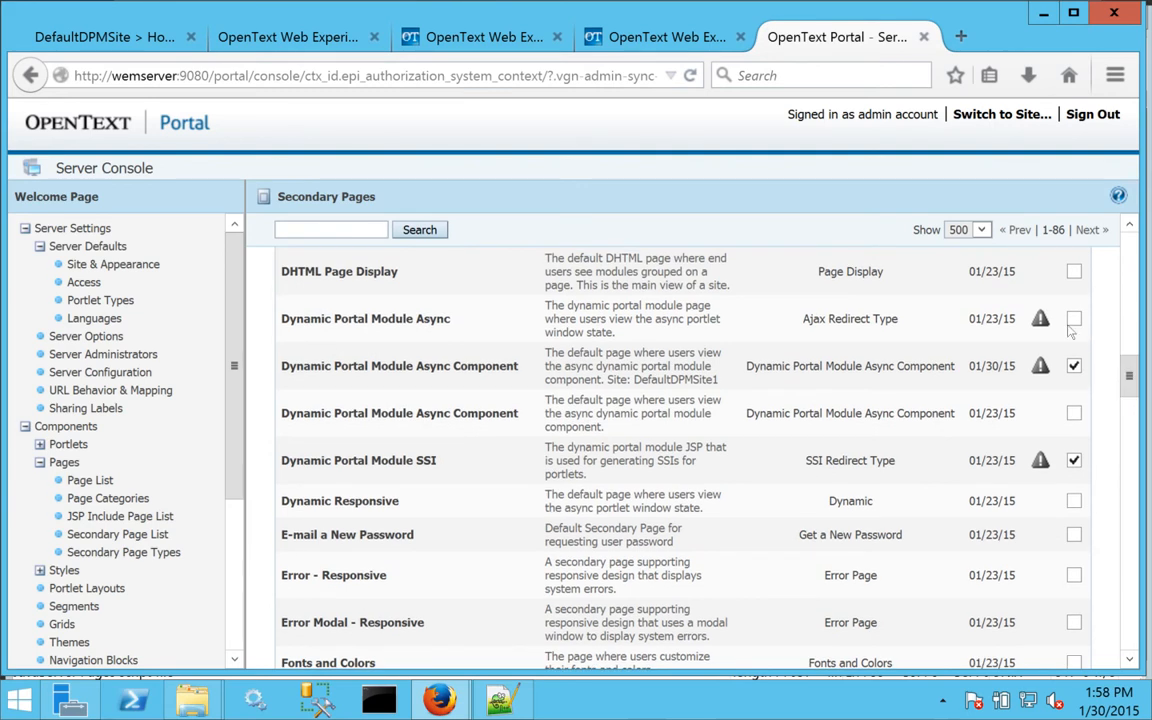
pyautogui.click(1074, 319)
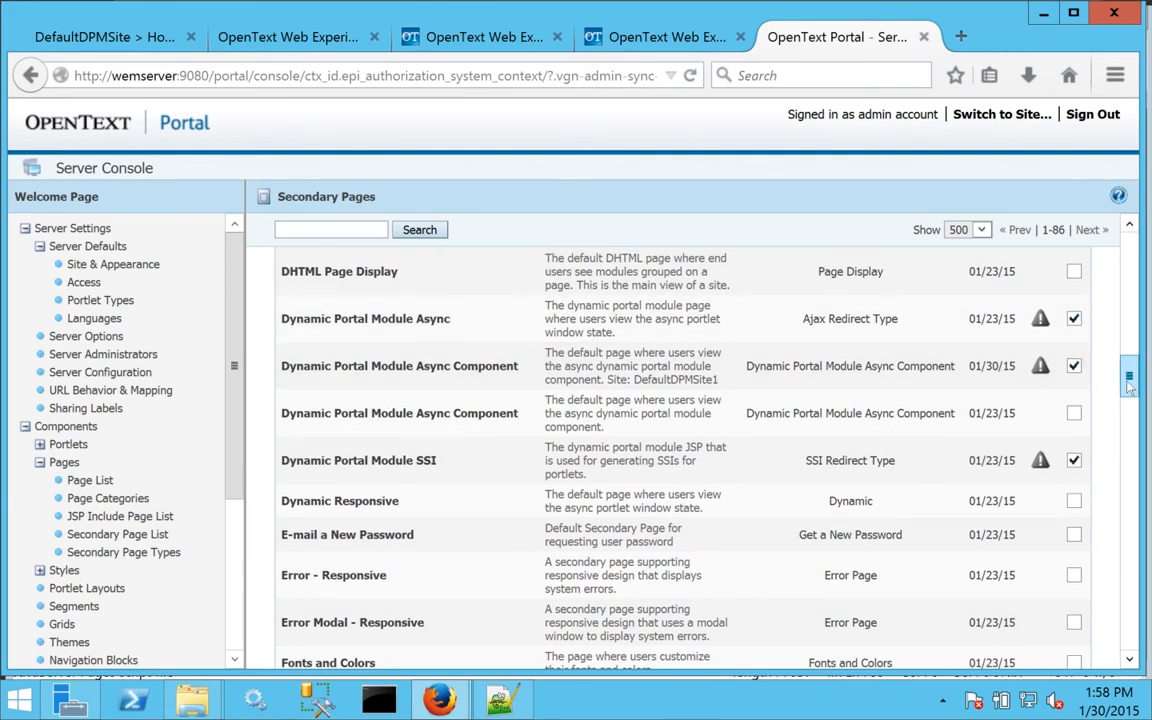
# Mark the Sign-In Modal - Responsive page and open the actions for marked pages.
pyautogui.moveTo(1129, 385); pyautogui.dragTo(1129, 420)
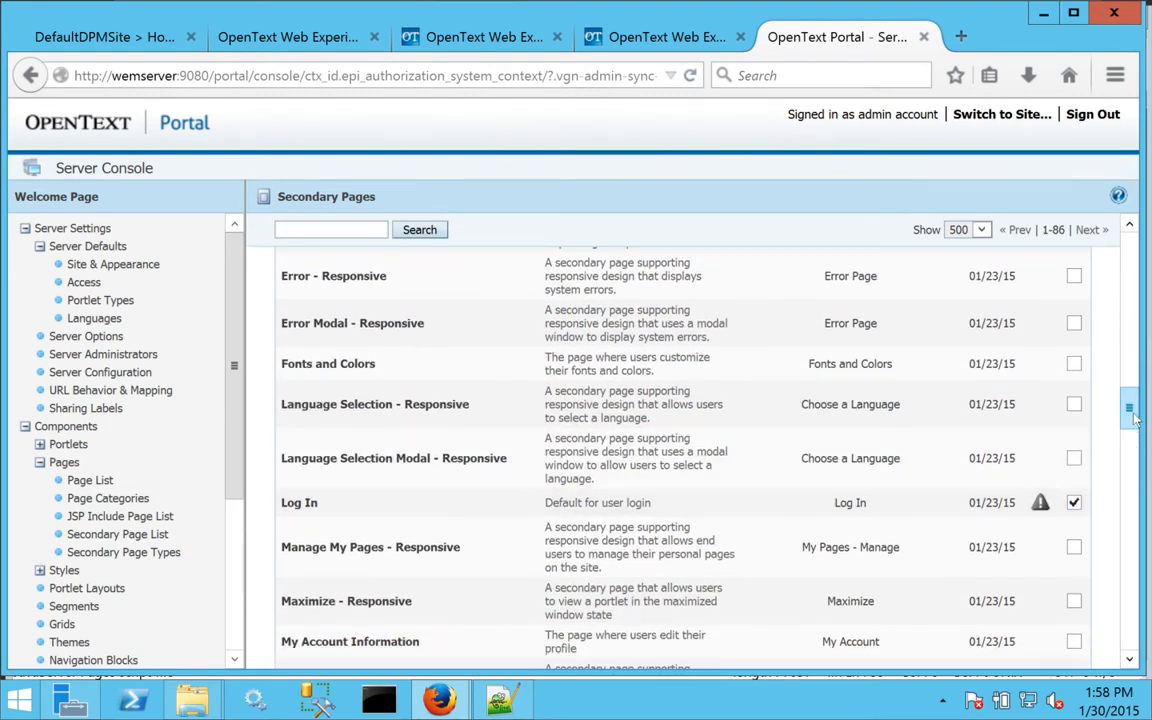
pyautogui.moveTo(1133, 418); pyautogui.dragTo(1133, 612)
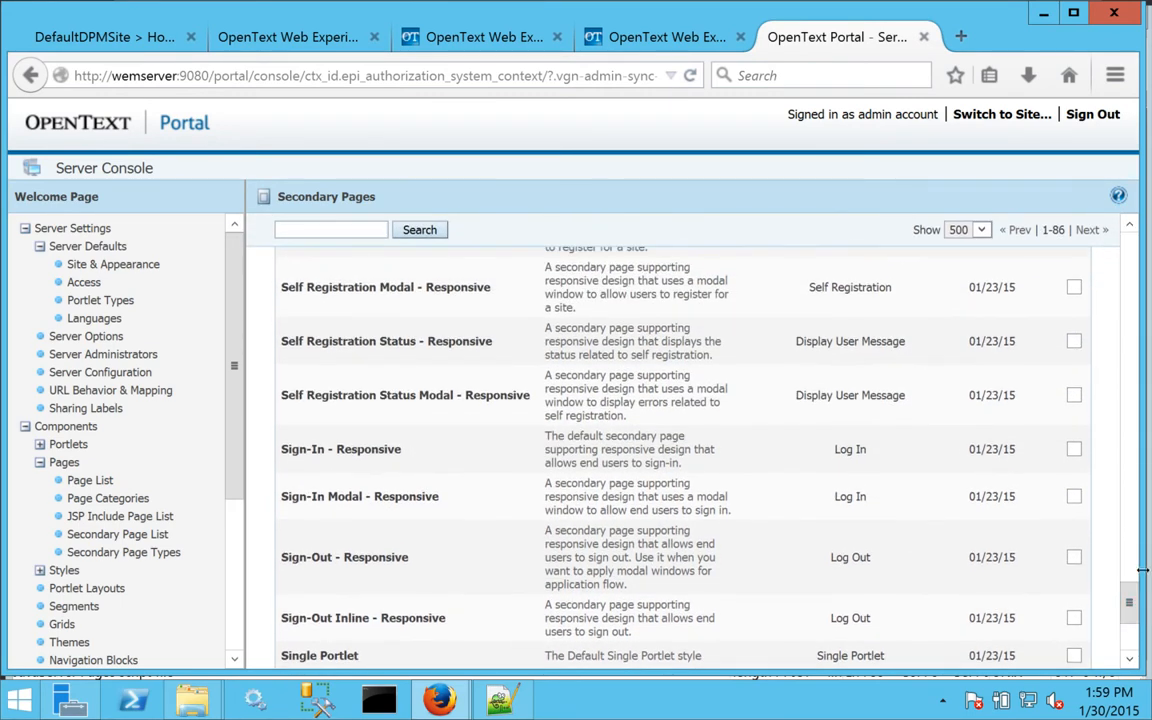
pyautogui.click(1073, 450)
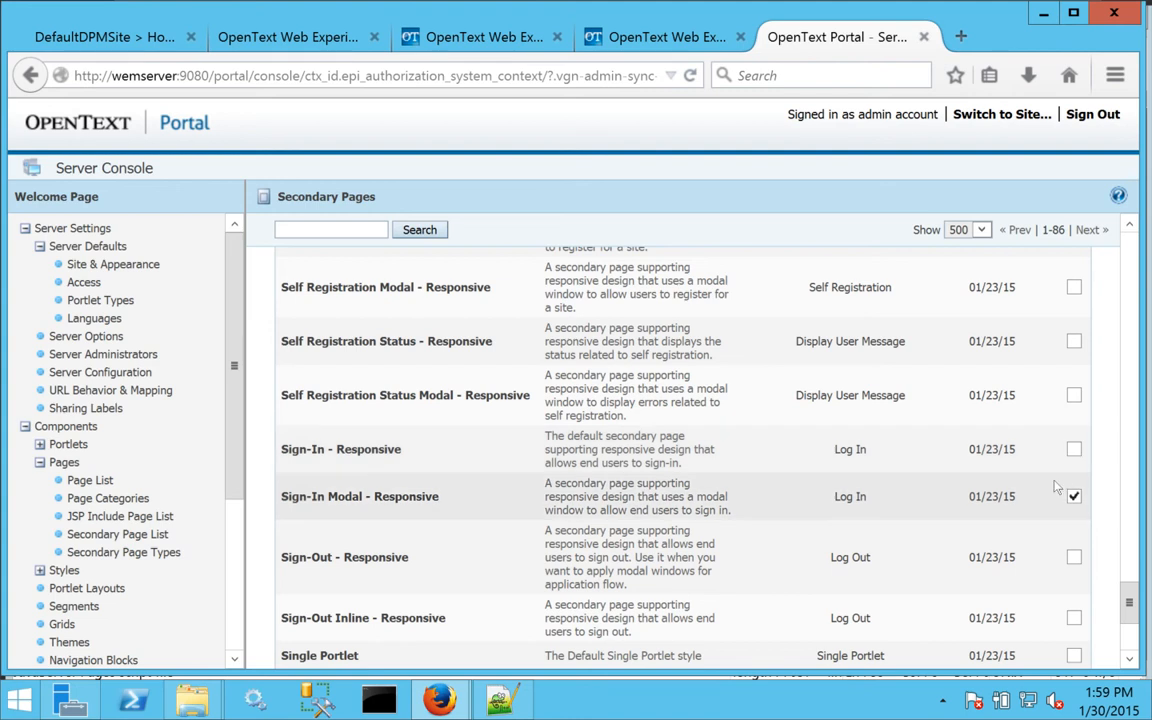
pyautogui.moveTo(1127, 597); pyautogui.dragTo(1130, 628)
pyautogui.click(1012, 618)
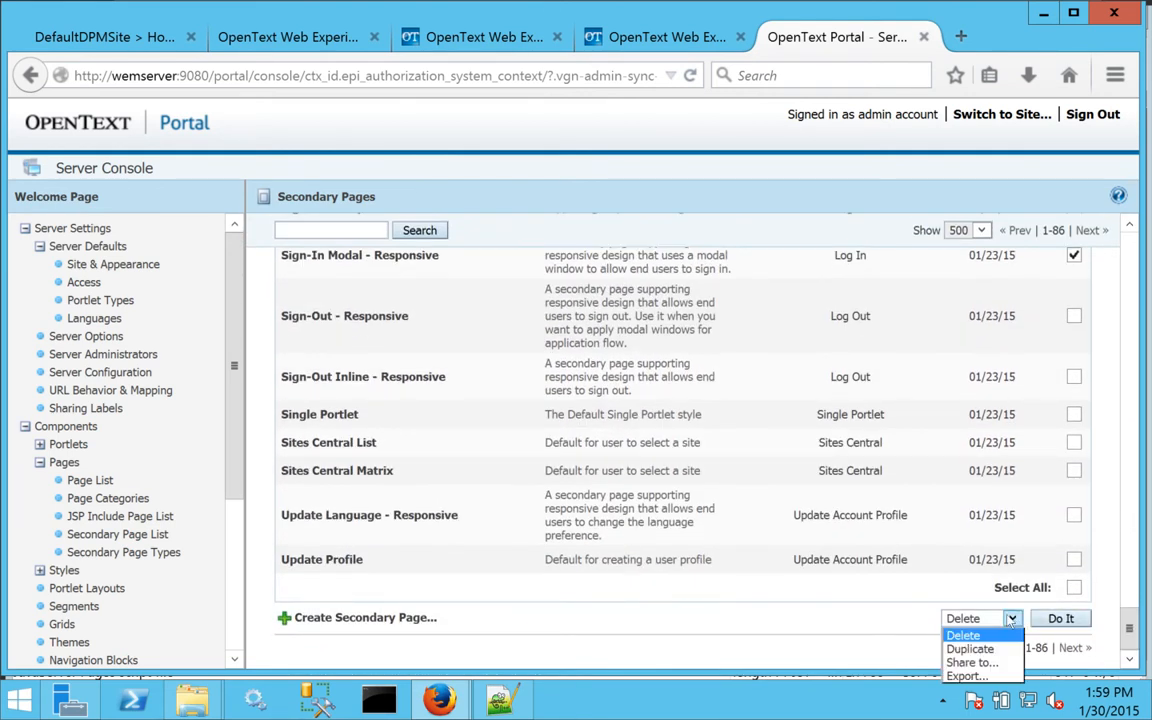
# Share the five marked pages to RL Template and collapse the Pages branch.
pyautogui.click(962, 663)
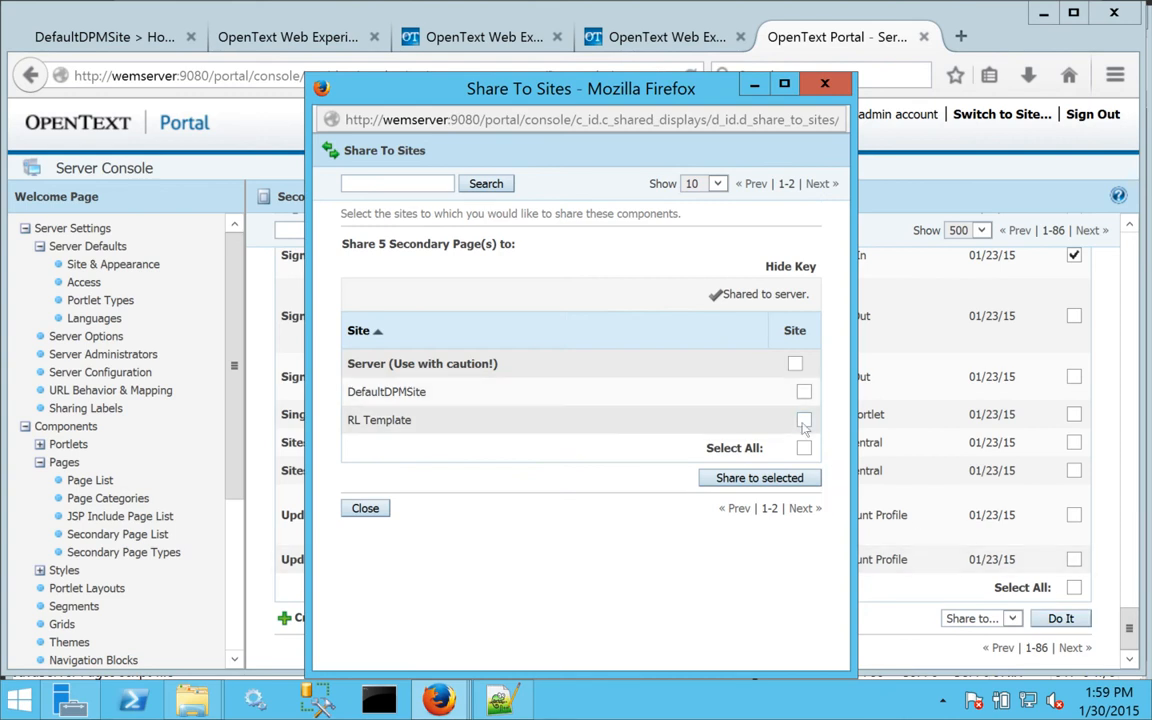
pyautogui.click(757, 478)
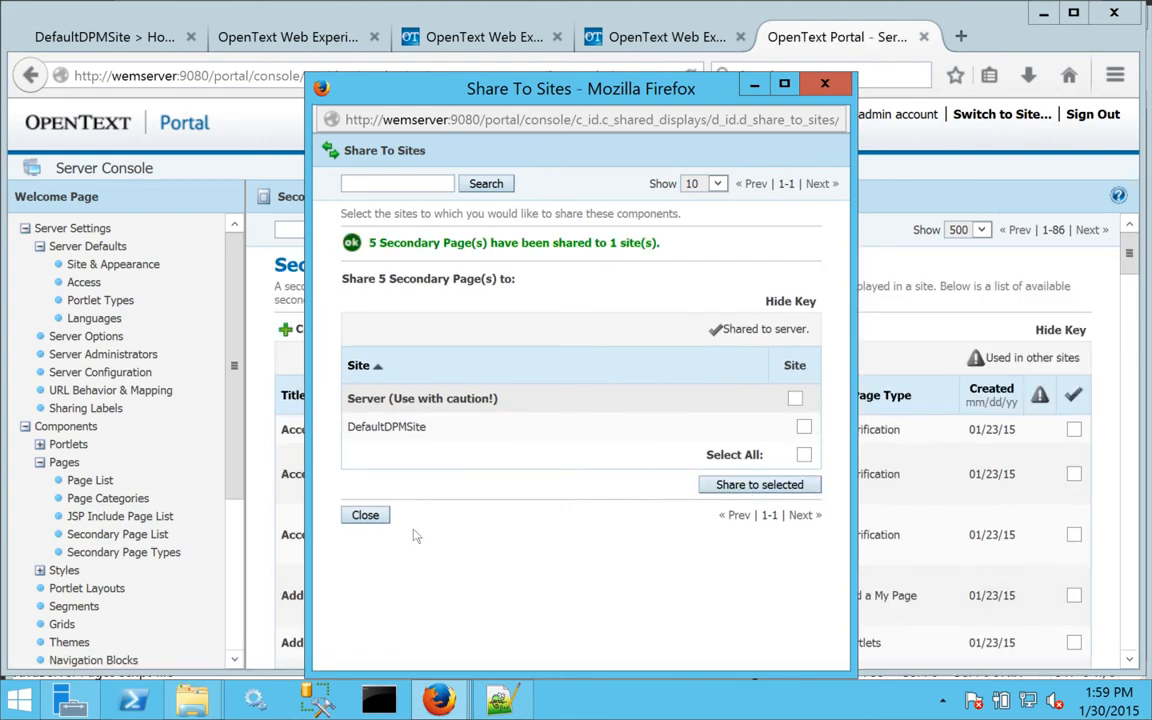
pyautogui.click(355, 517)
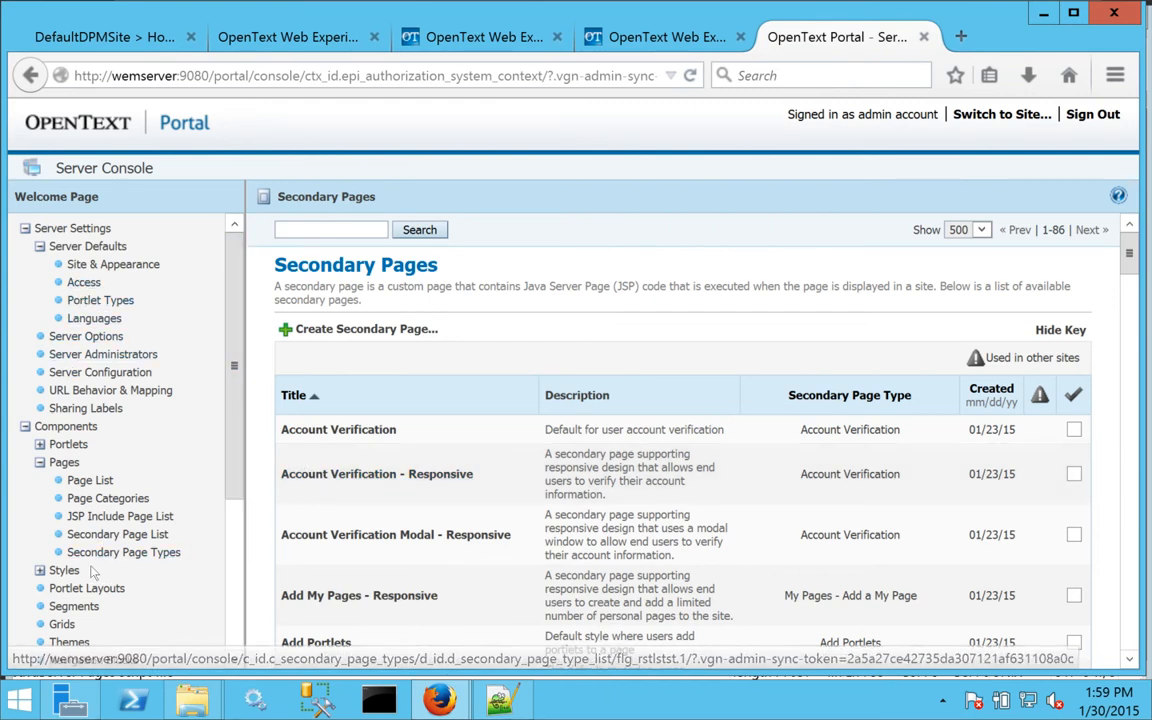
pyautogui.click(39, 462)
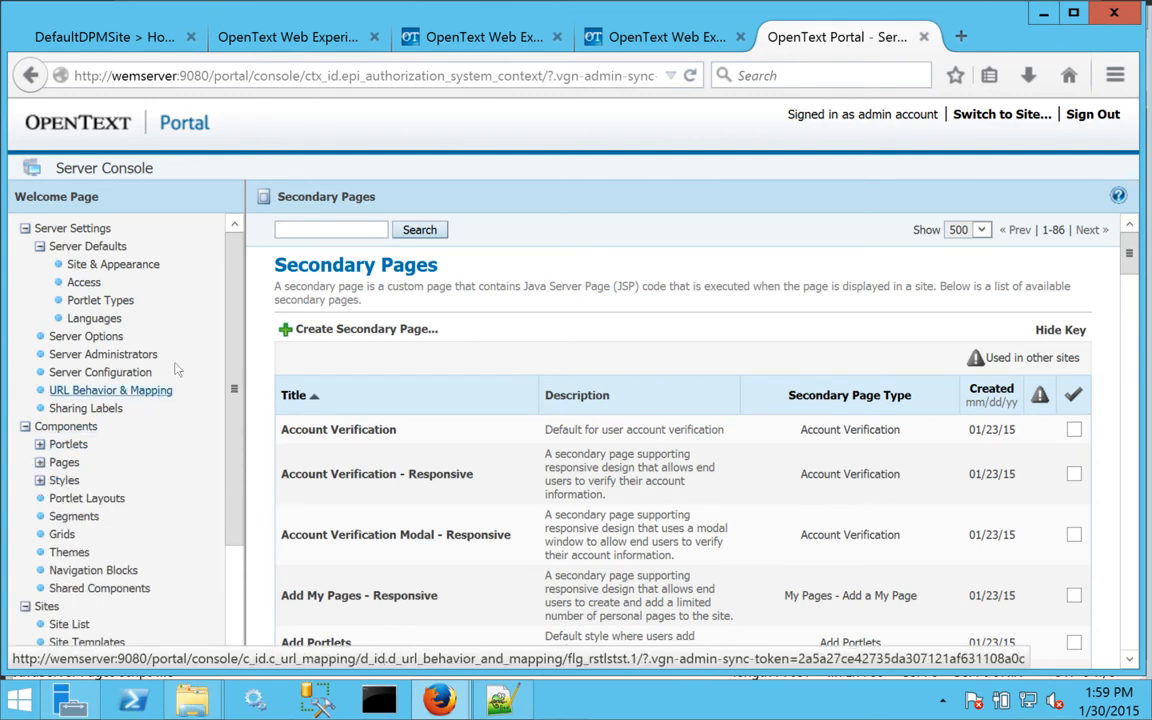
pyautogui.scroll(-2, 208, 350)
pyautogui.scroll(2, 208, 350)
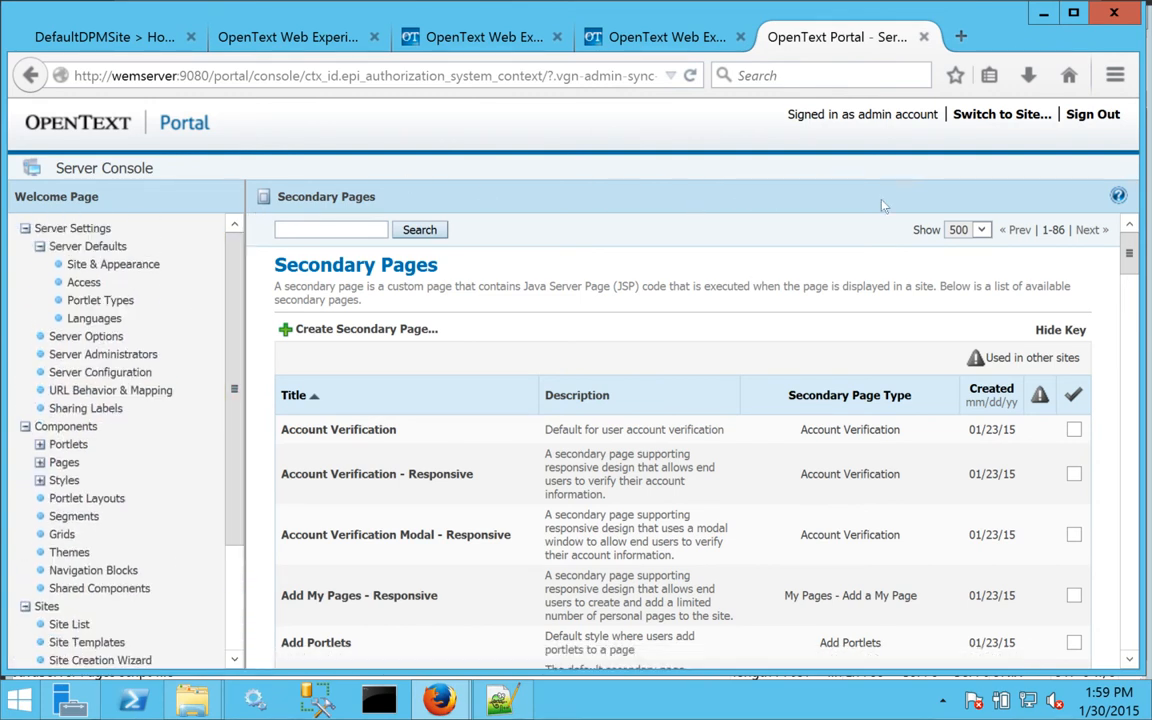
# Visit RL Template's Site Console, then return and collapse Components and Server Settings.
pyautogui.click(988, 115)
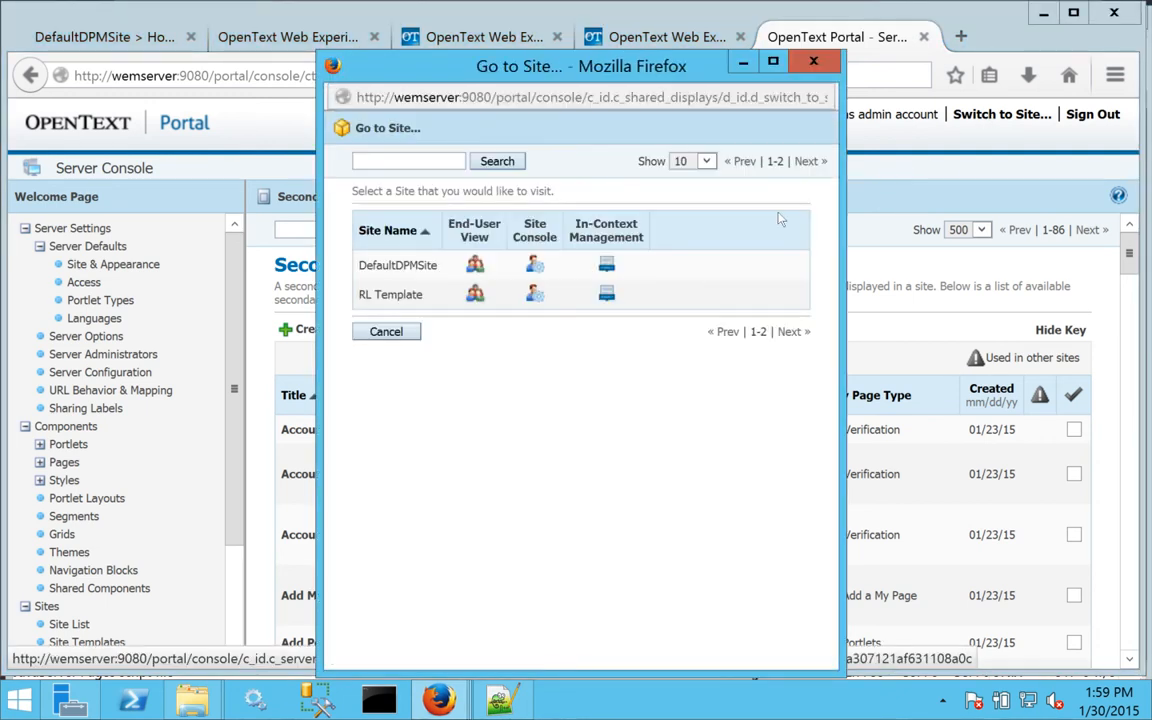
pyautogui.click(537, 295)
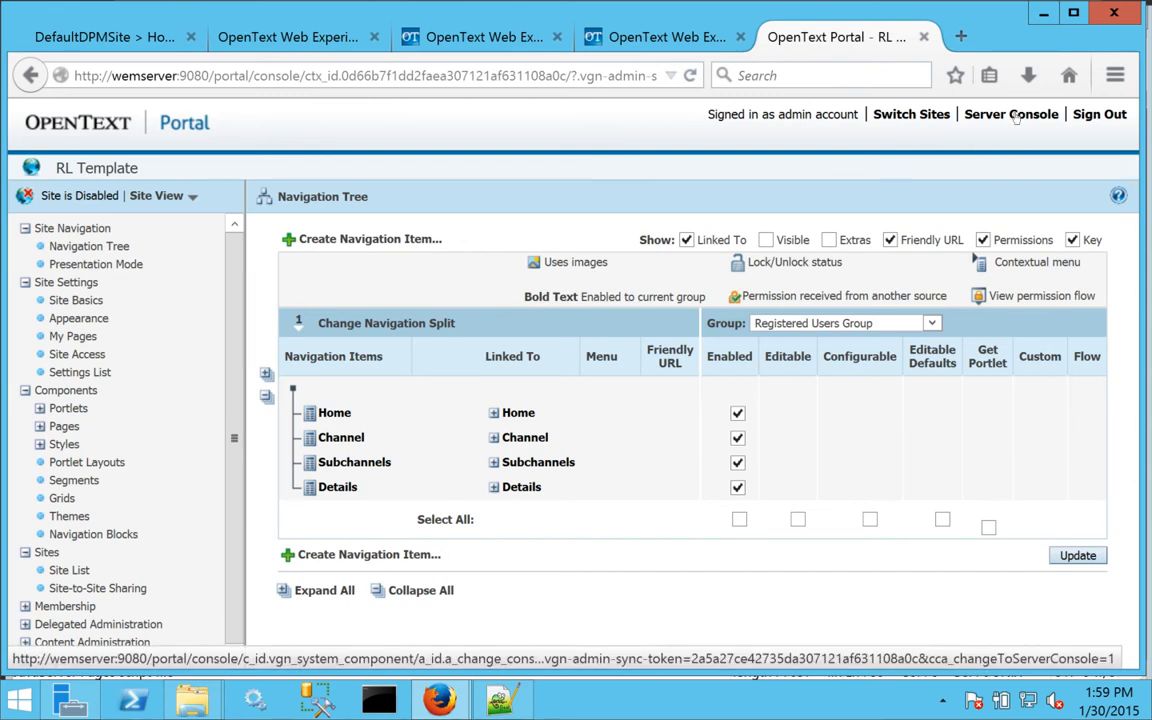
pyautogui.click(1012, 115)
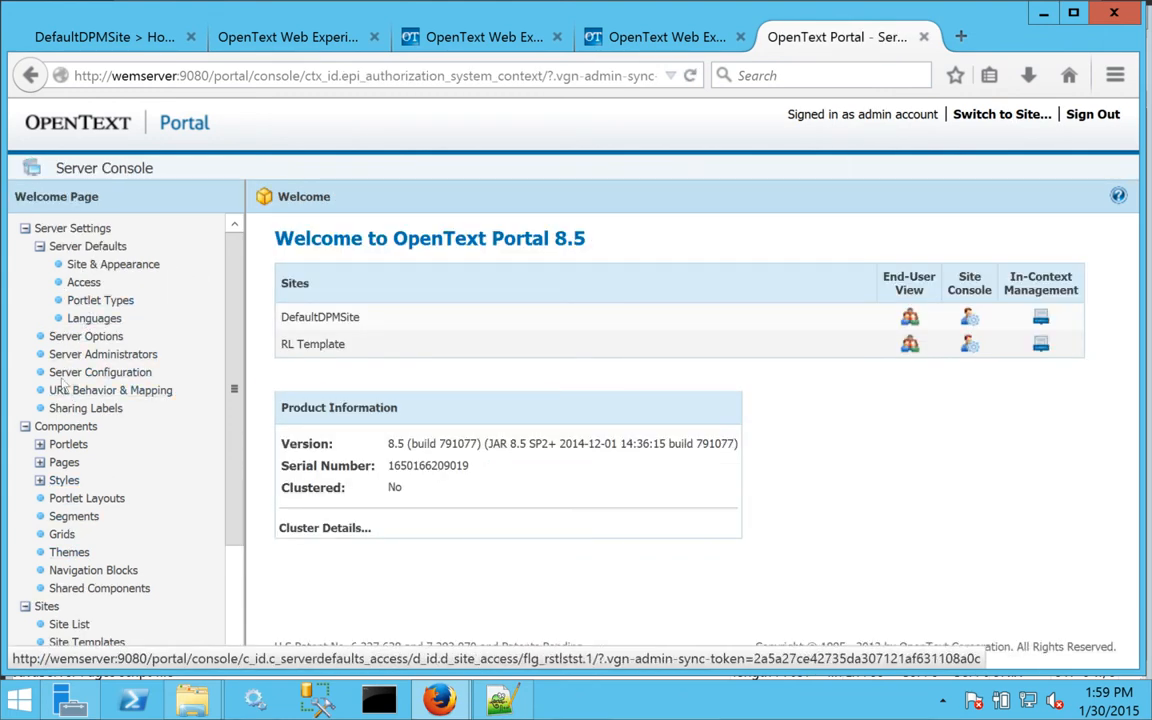
pyautogui.click(25, 426)
pyautogui.click(25, 228)
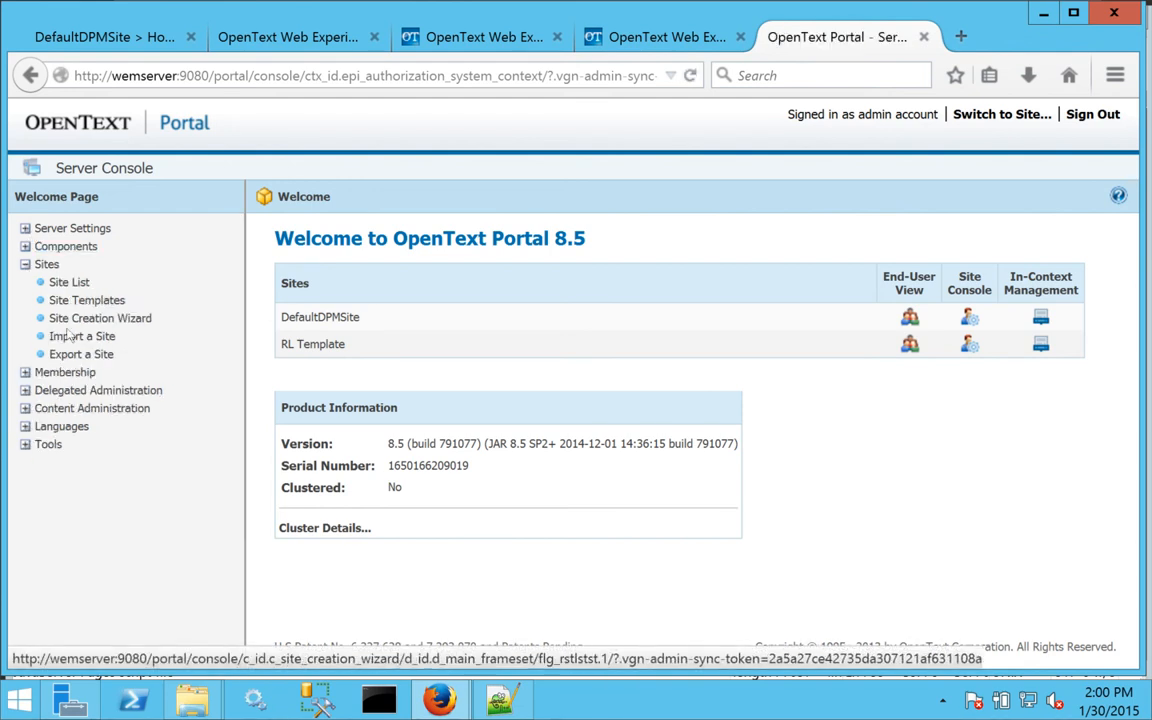
# Create a site template from the RL Template site.
pyautogui.click(69, 282)
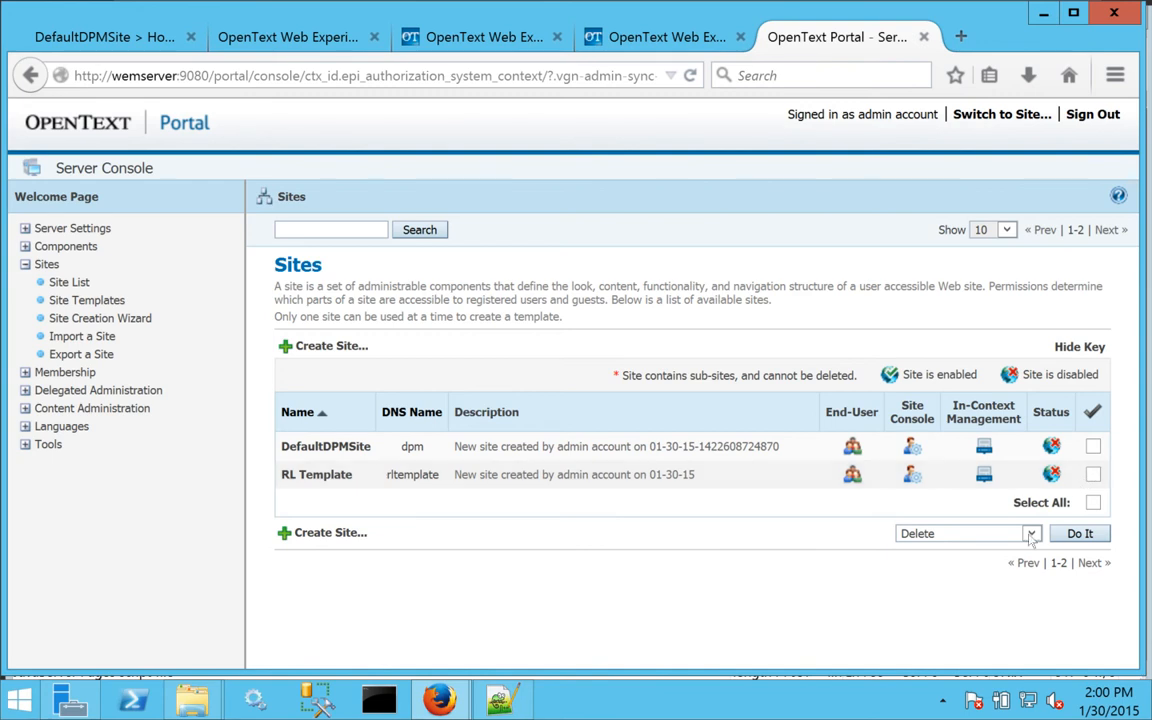
pyautogui.click(965, 533)
pyautogui.click(964, 562)
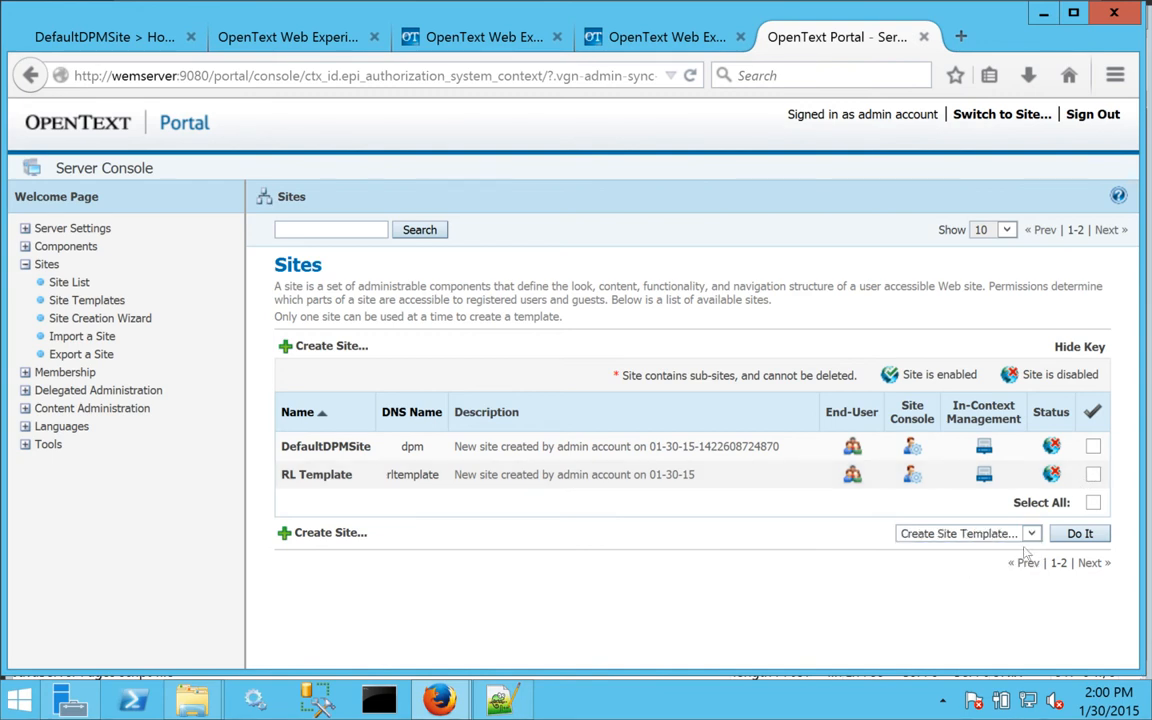
pyautogui.click(1076, 534)
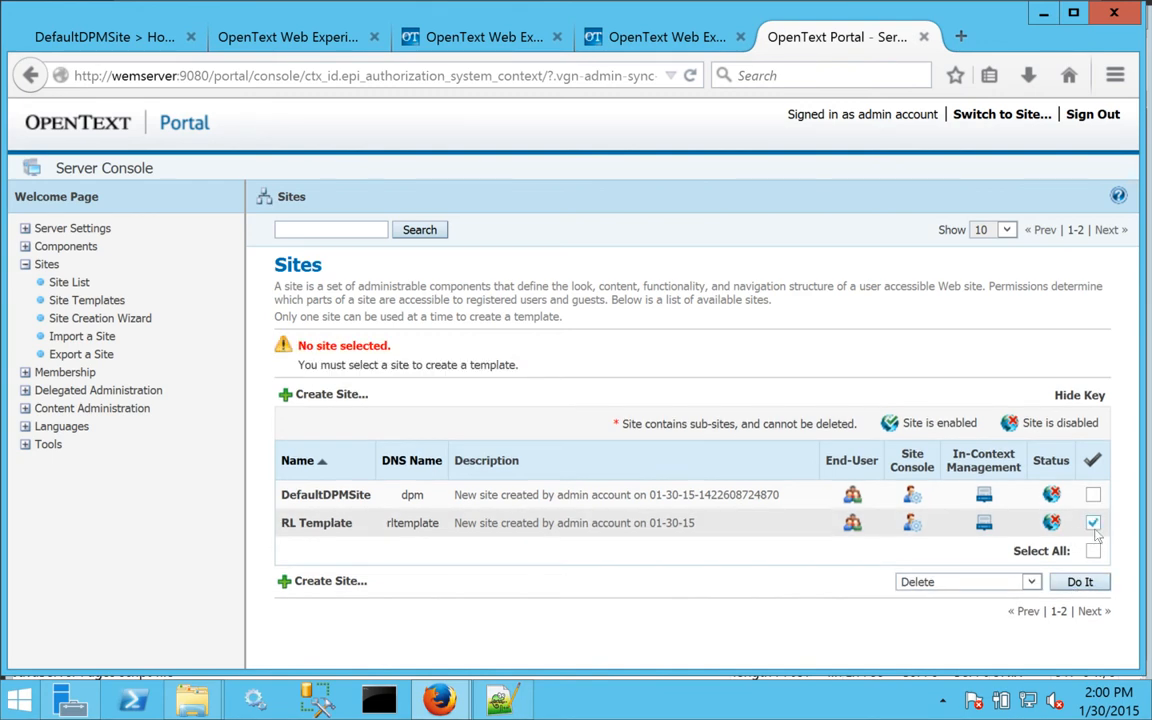
pyautogui.click(965, 582)
pyautogui.click(955, 609)
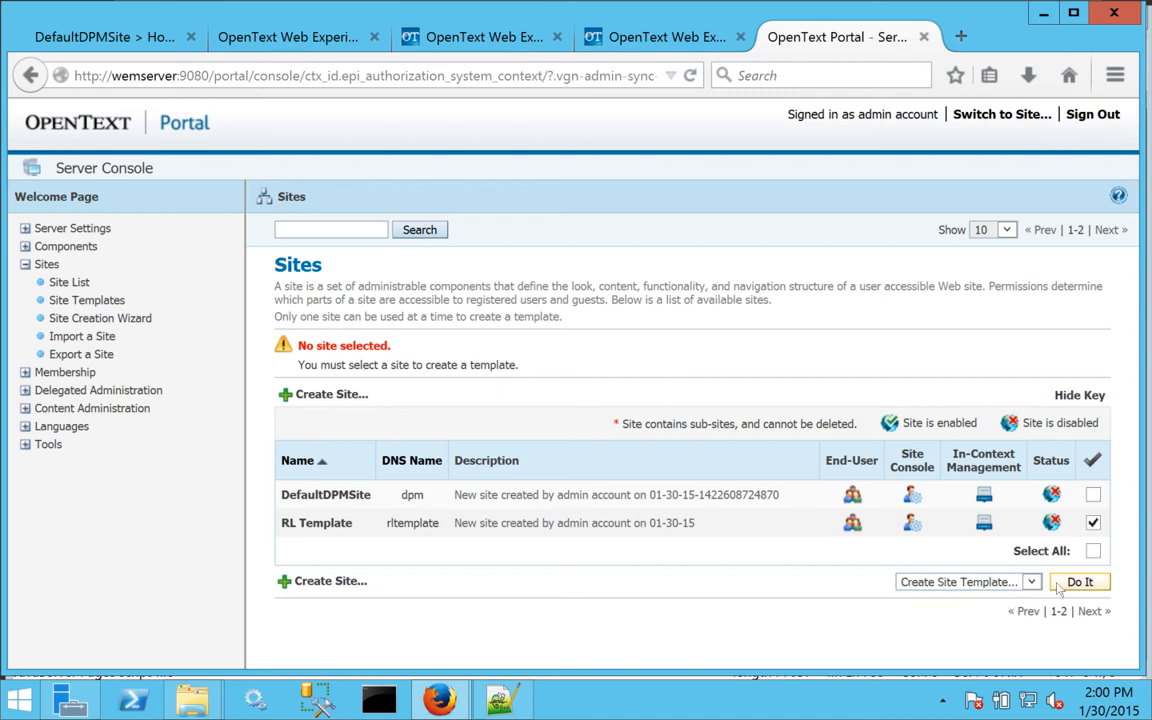
pyautogui.click(1060, 586)
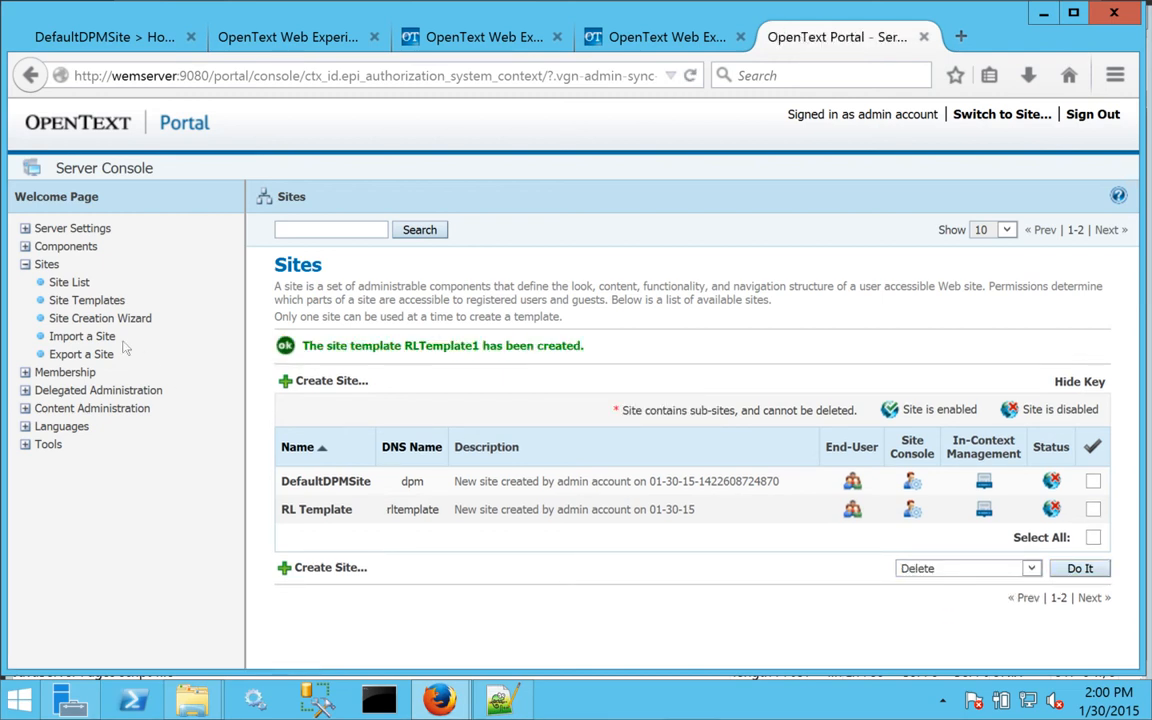
# Check the RLTemplate1 template's name in Site Templates, then return to the Site List.
pyautogui.click(75, 300)
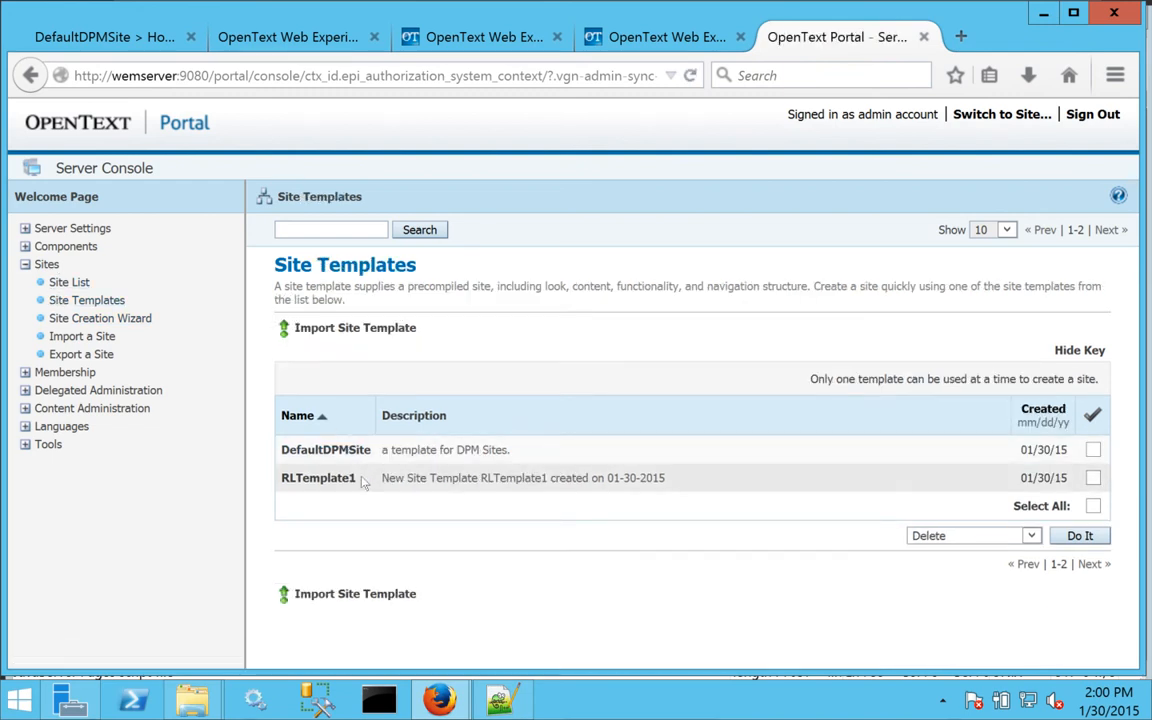
pyautogui.click(318, 478)
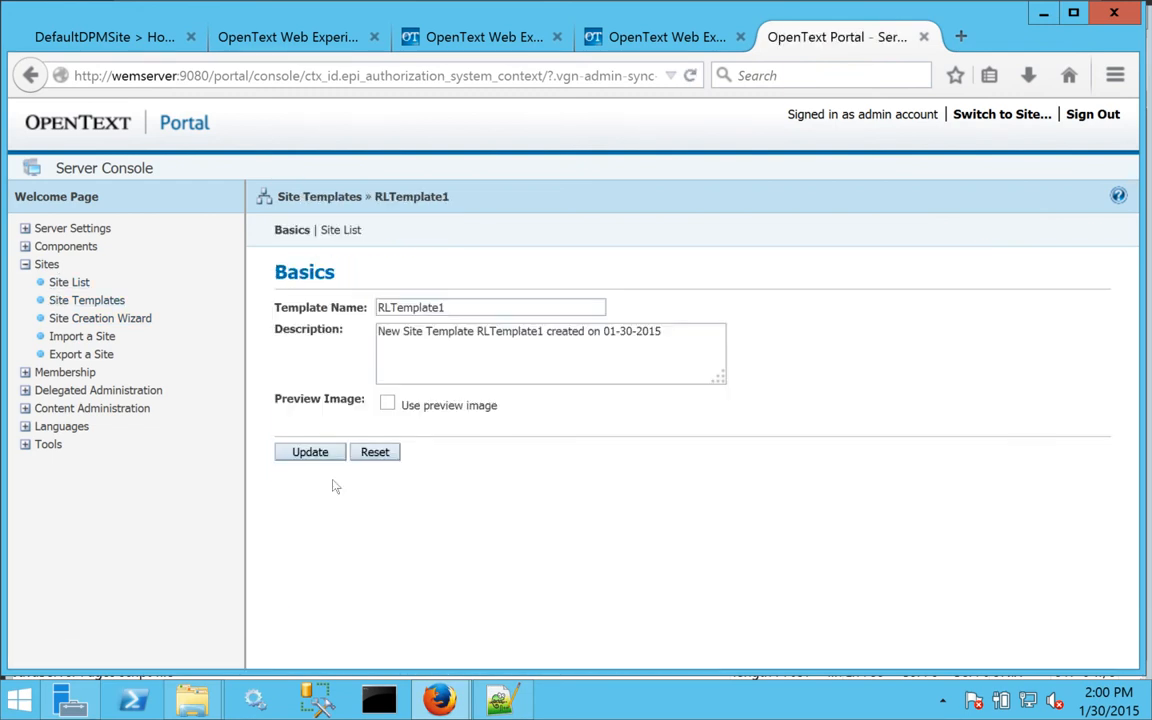
pyautogui.moveTo(460, 303); pyautogui.dragTo(200, 336)
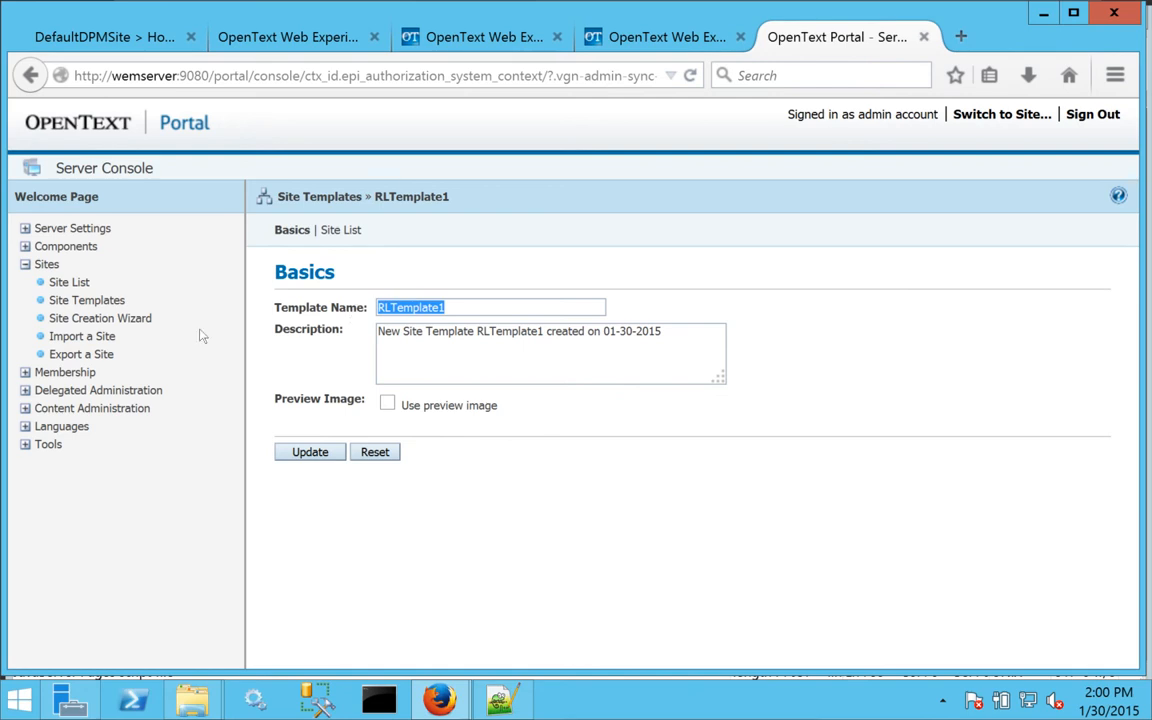
pyautogui.click(66, 282)
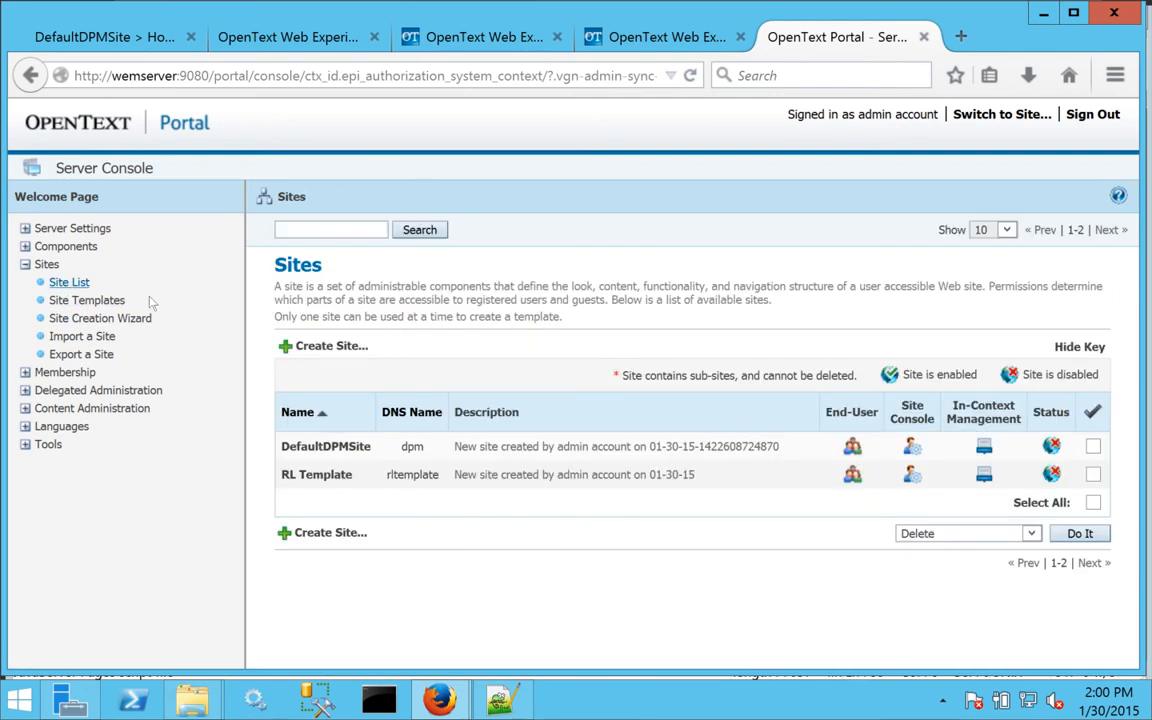
# Delete the RL Template site, leaving only DefaultDPMSite, then list site templates.
pyautogui.click(1093, 474)
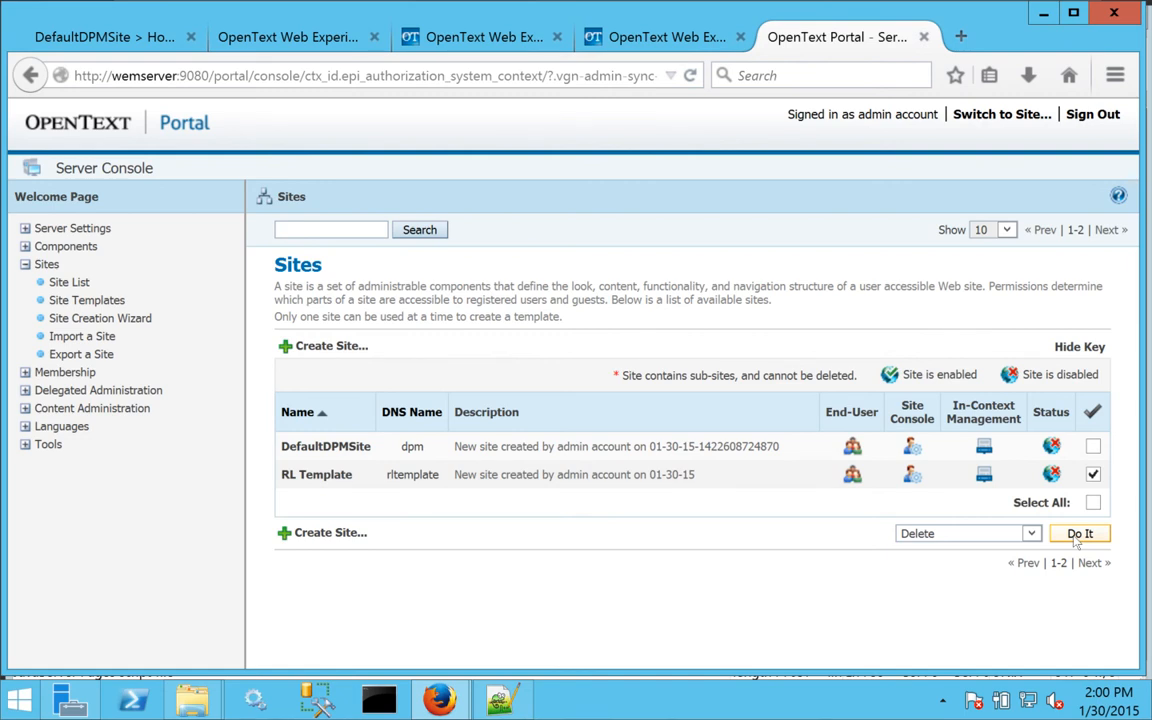
pyautogui.click(1077, 536)
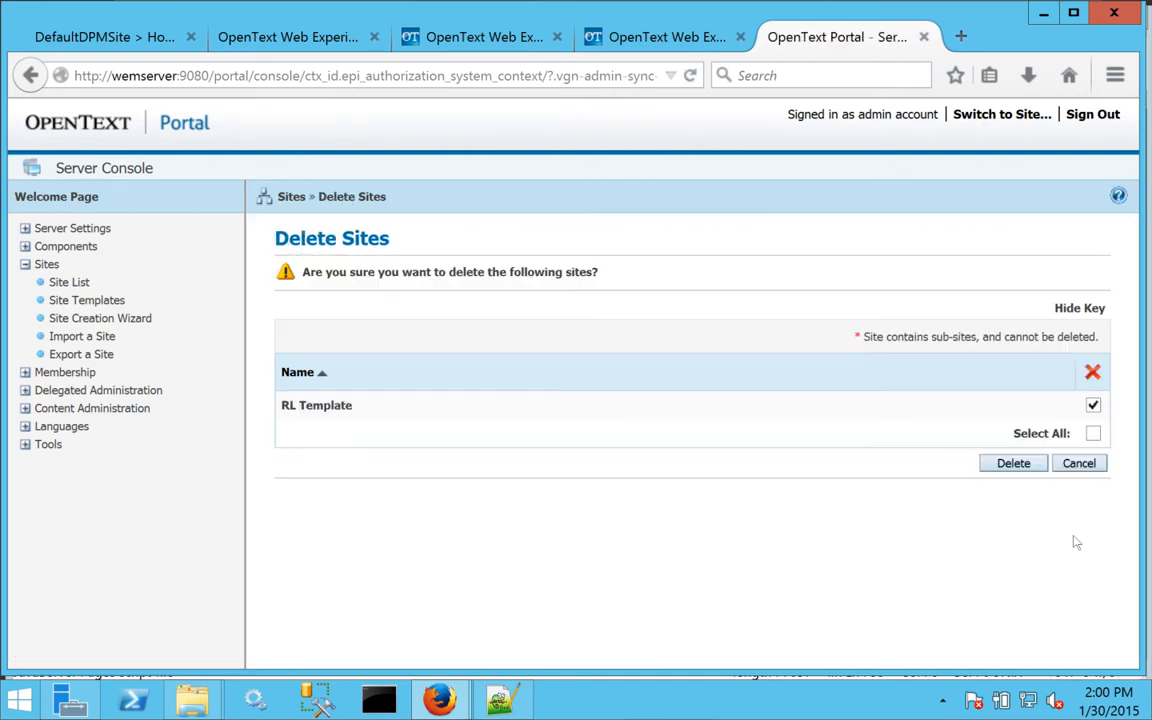
pyautogui.click(1000, 468)
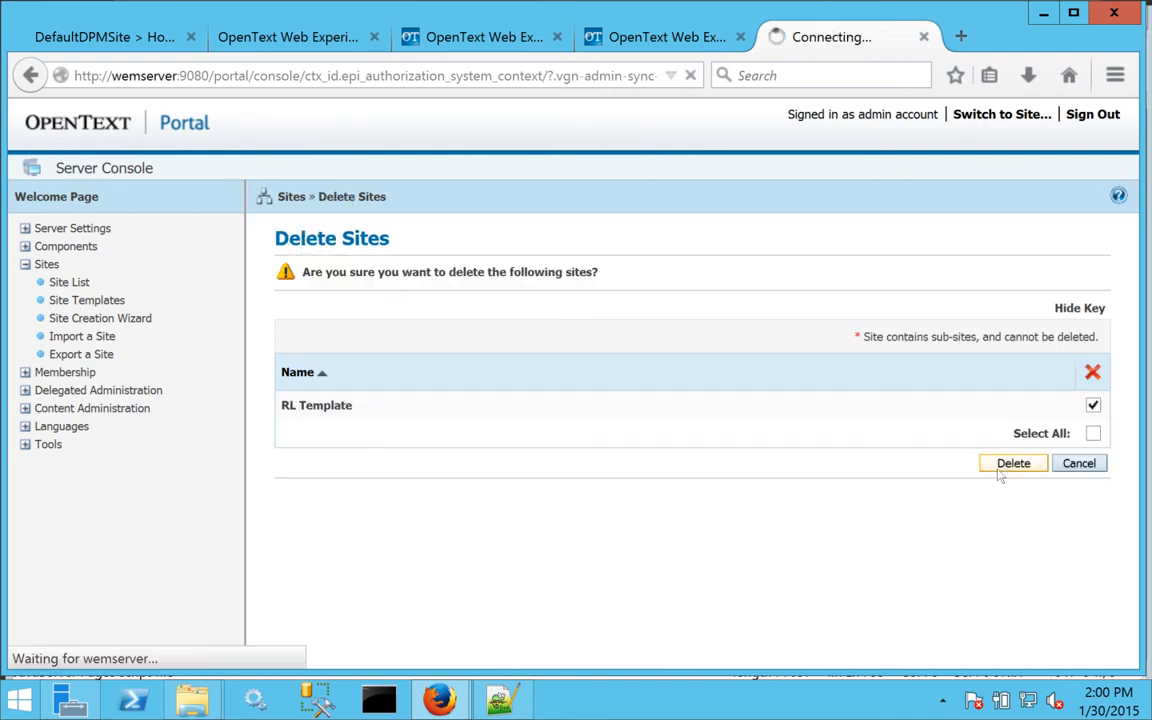
pyautogui.click(92, 302)
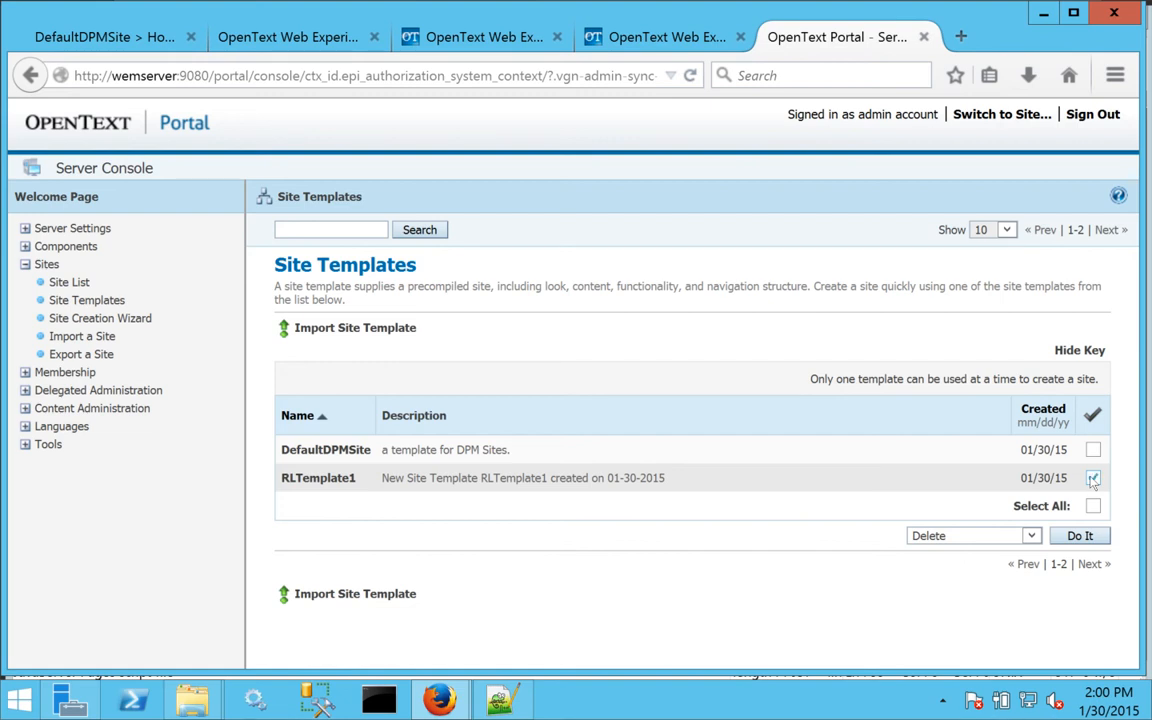
# Create a new site from the RLTemplate1 template.
pyautogui.click(1031, 536)
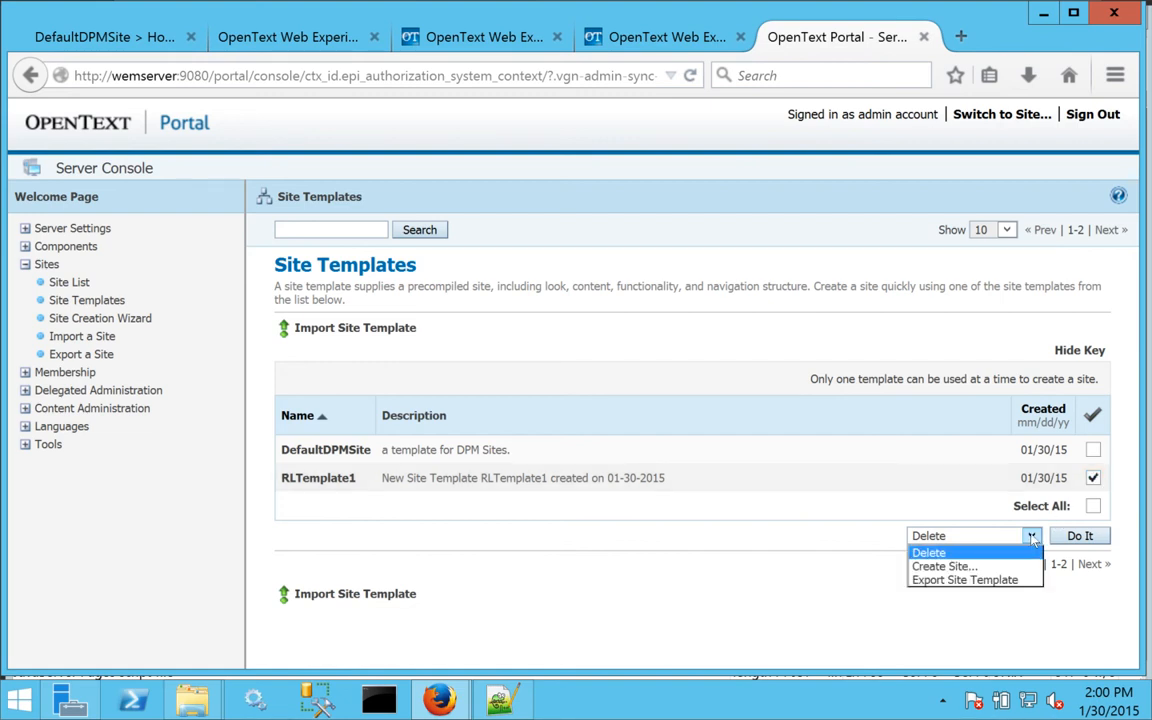
pyautogui.click(940, 566)
pyautogui.click(1079, 536)
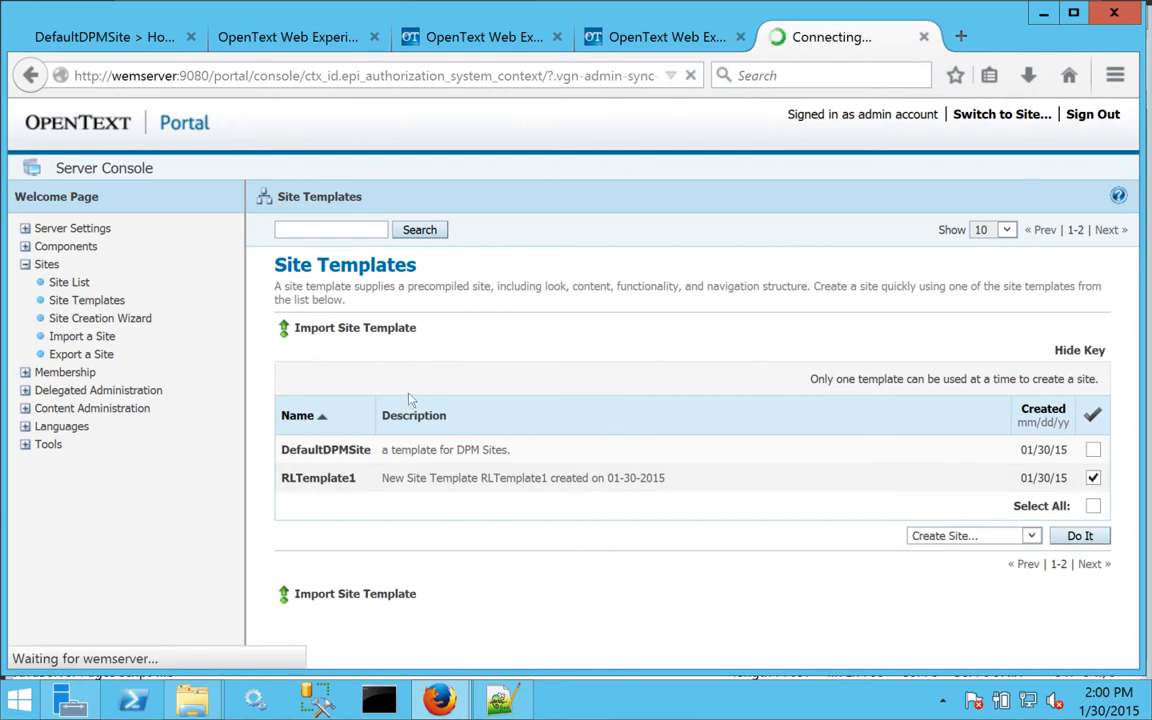
# Rename the new RLTemplate11 site to Ralph Lauren with DNS name ralphlauren and save.
pyautogui.click(66, 283)
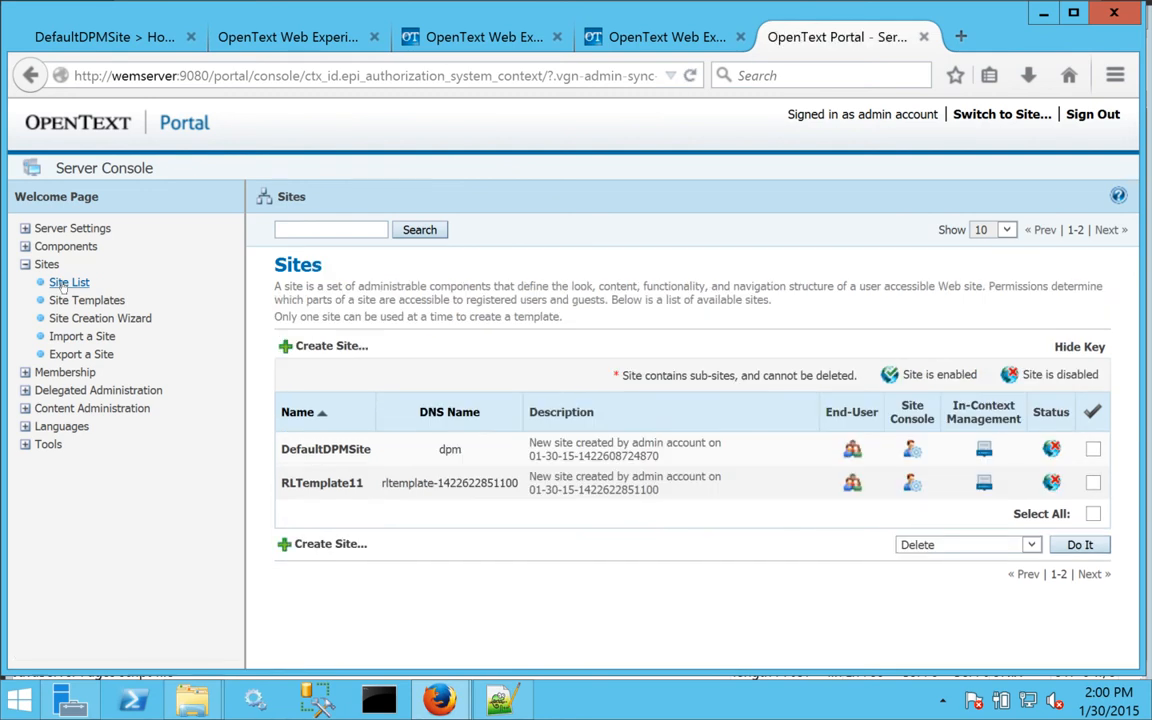
pyautogui.click(322, 479)
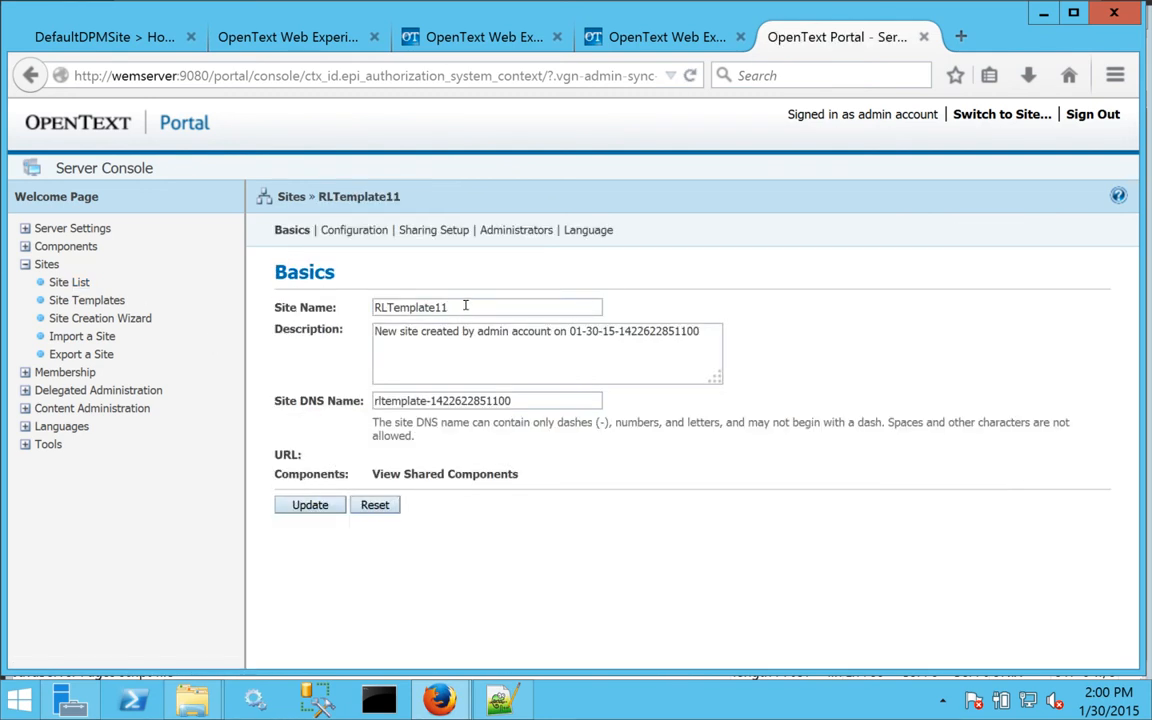
pyautogui.moveTo(465, 305); pyautogui.dragTo(275, 300)
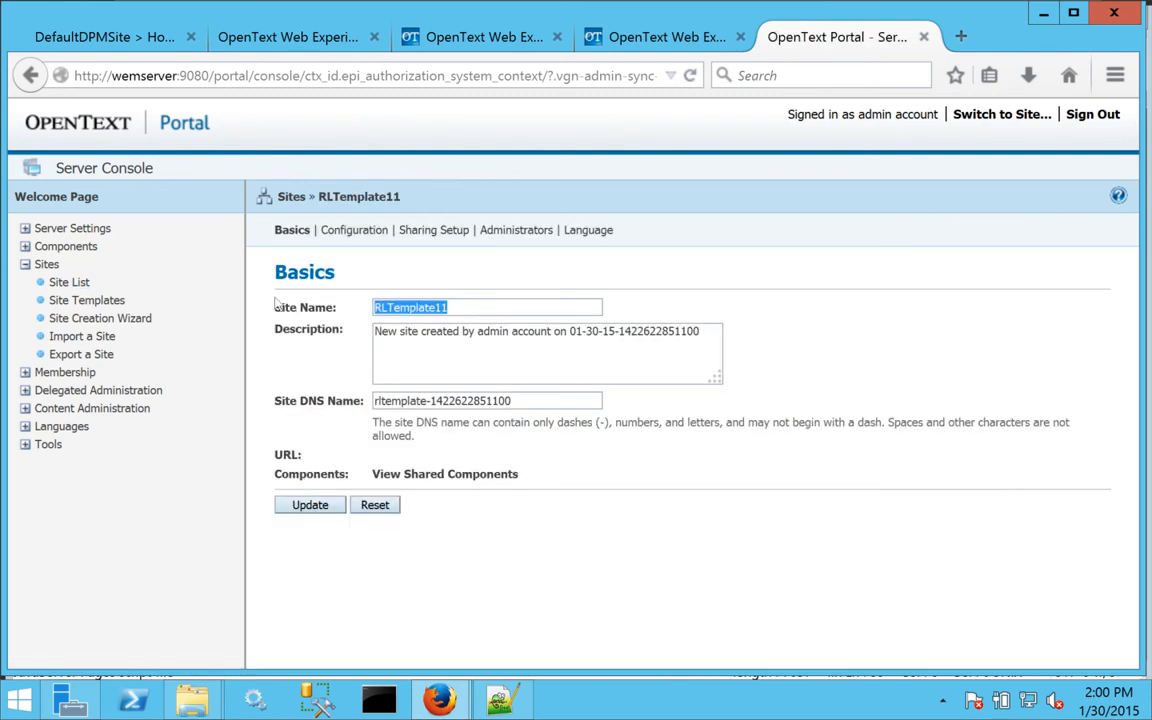
pyautogui.write('R')
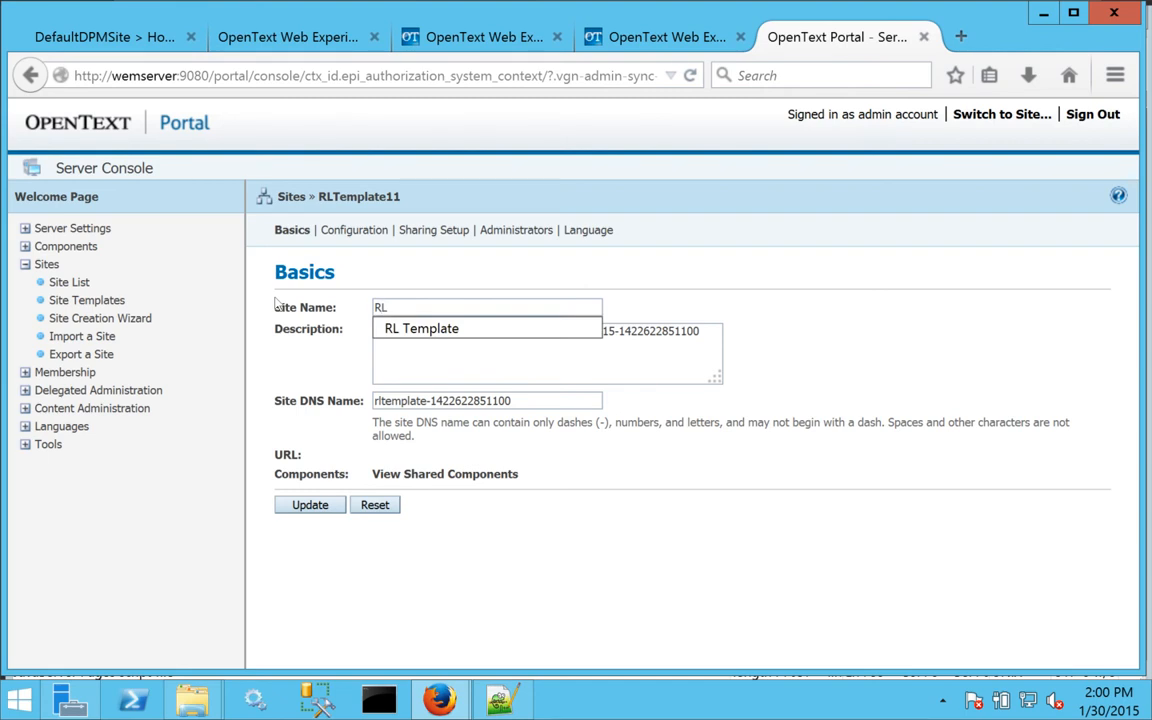
pyautogui.write('L')
pyautogui.press('BackSpace')
pyautogui.write('alph Lauren')
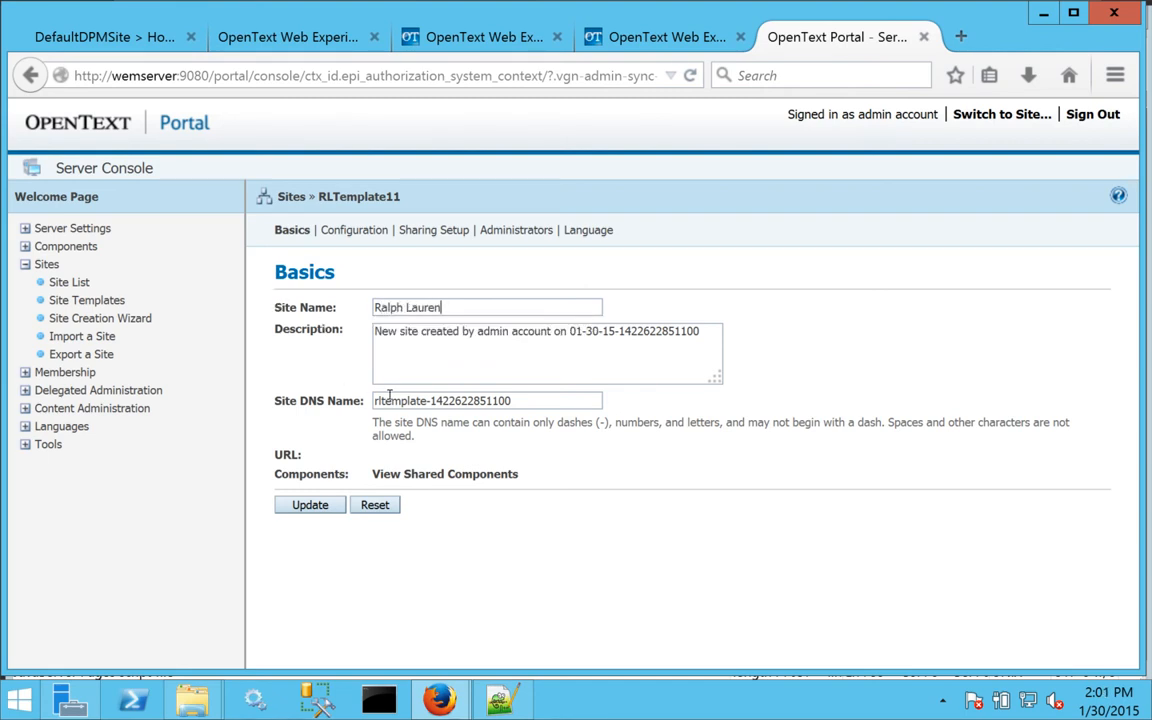
pyautogui.moveTo(525, 400); pyautogui.dragTo(316, 389)
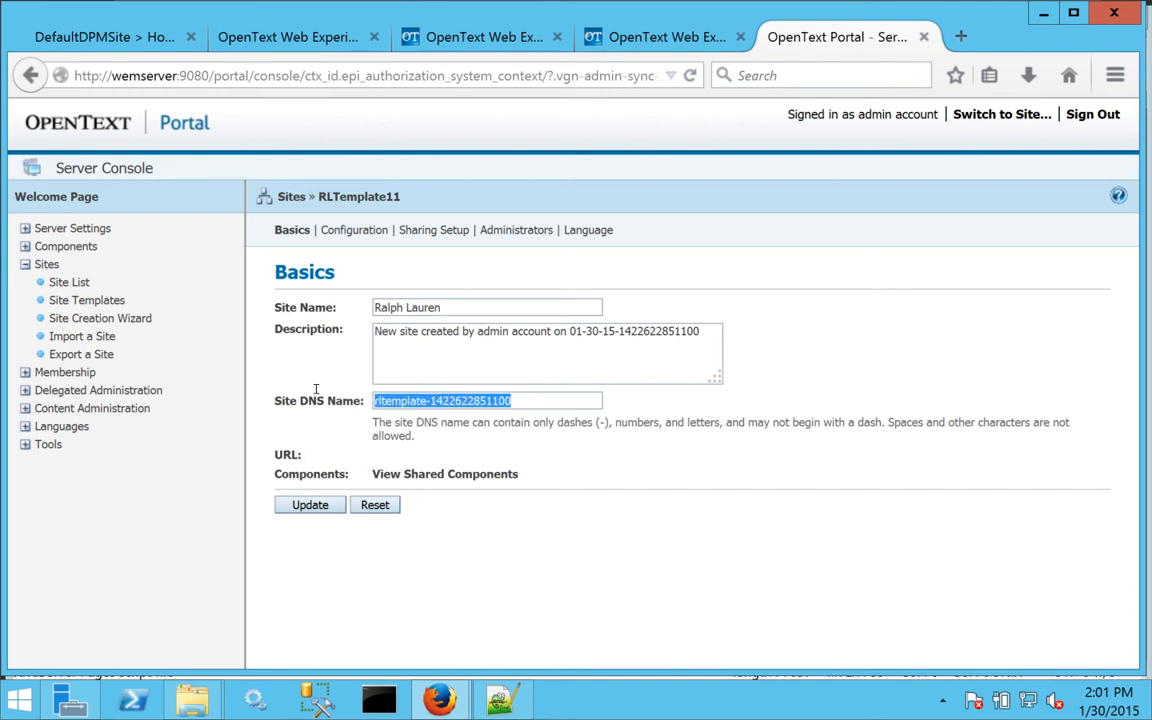
pyautogui.write('ralphlauren')
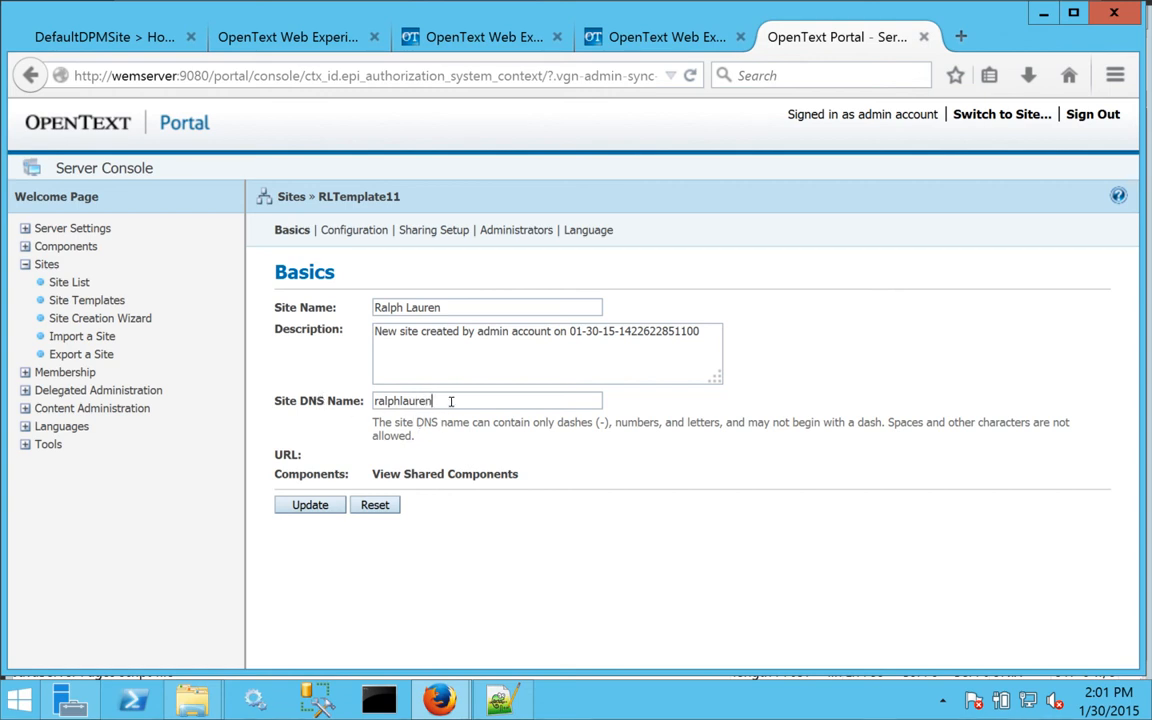
pyautogui.moveTo(451, 401); pyautogui.dragTo(330, 397)
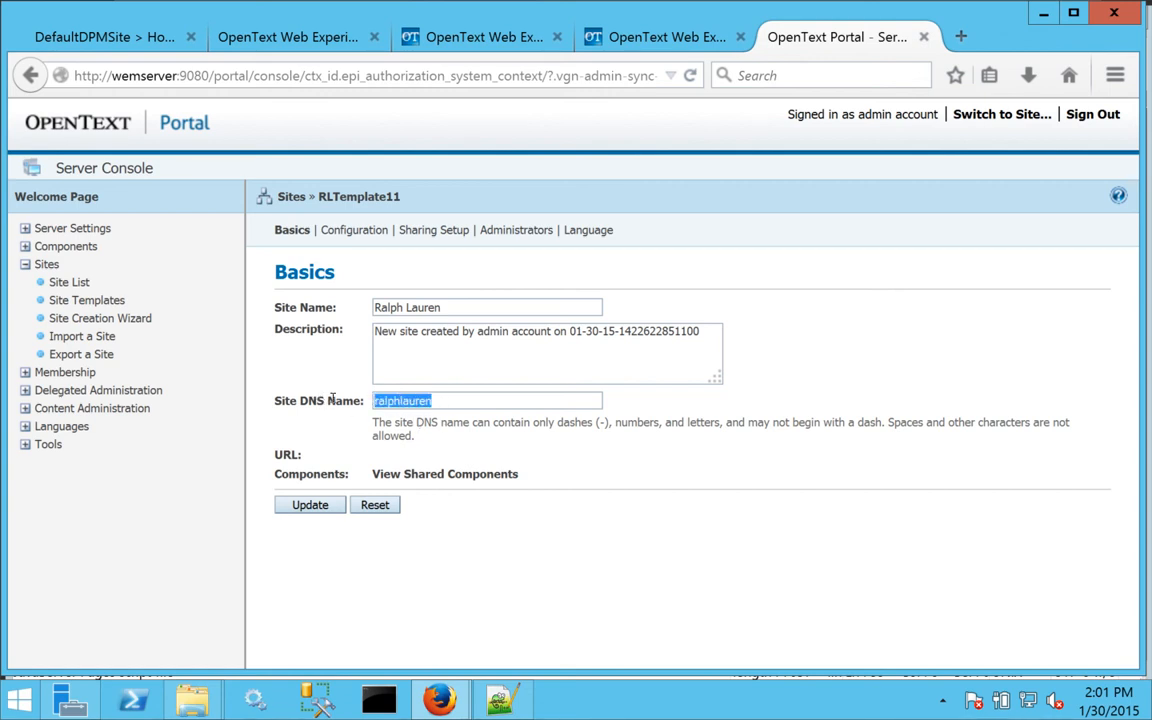
pyautogui.click(304, 506)
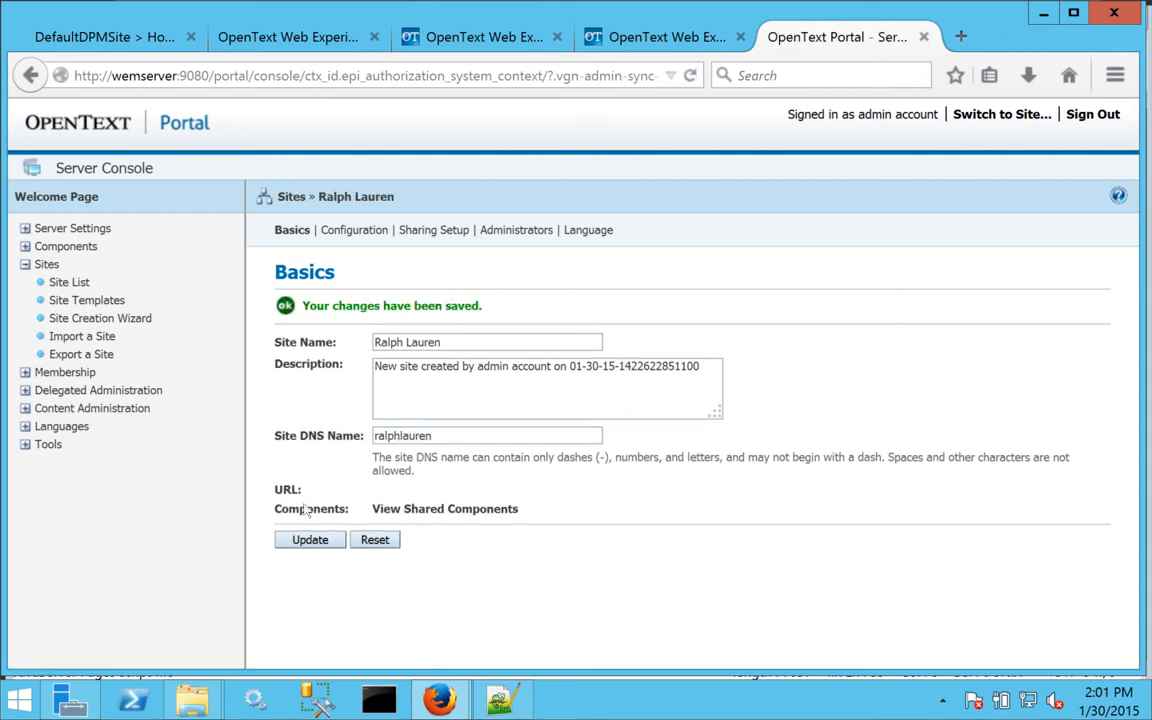
# Let Ralph Lauren's admins change the site's default theme and grid.
pyautogui.click(353, 231)
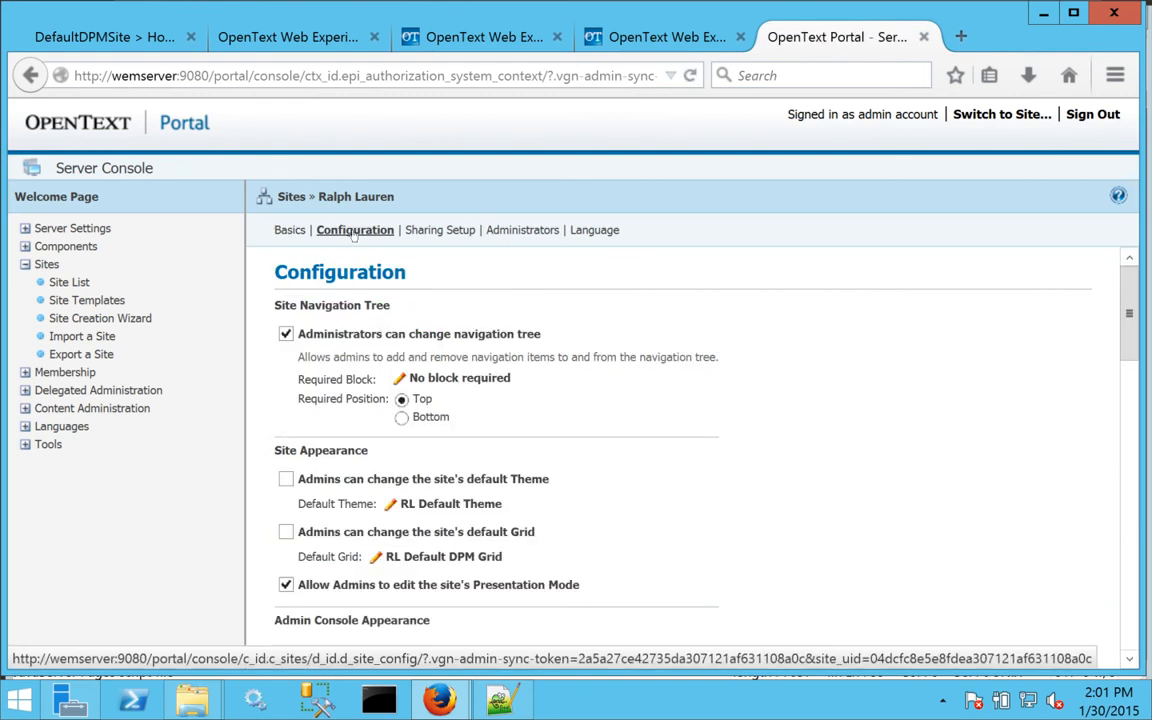
pyautogui.click(285, 479)
pyautogui.click(286, 532)
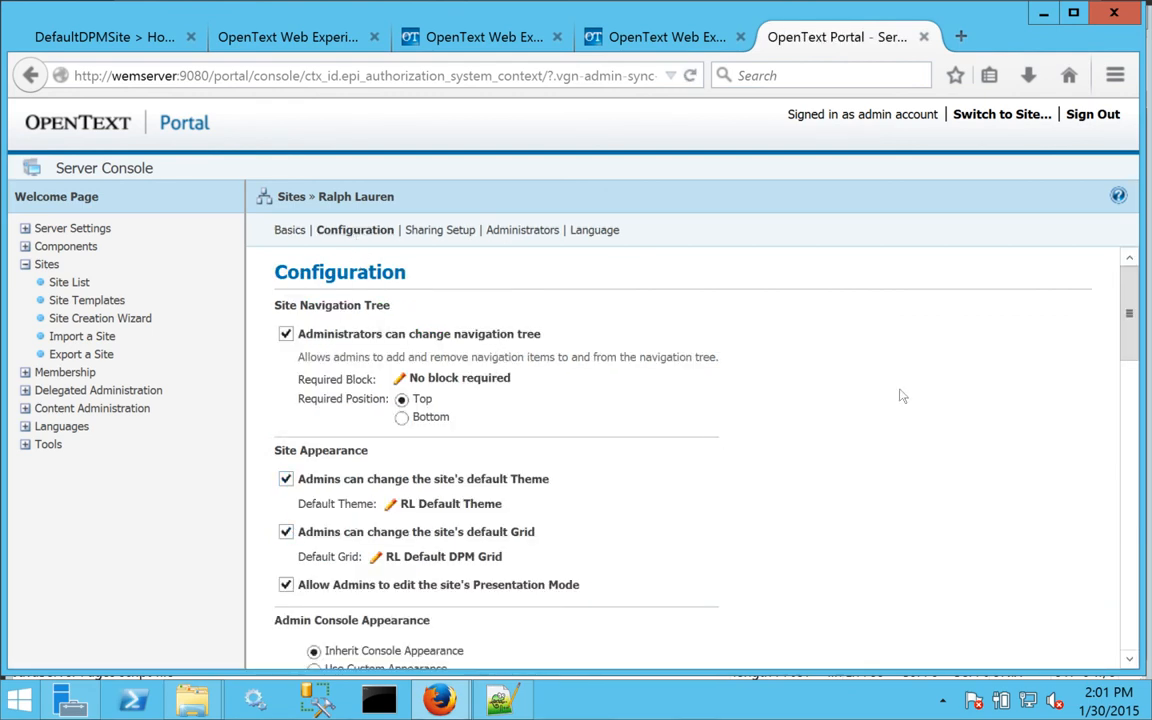
pyautogui.moveTo(1128, 322); pyautogui.dragTo(1128, 330)
pyautogui.scroll(-6, 1128, 330)
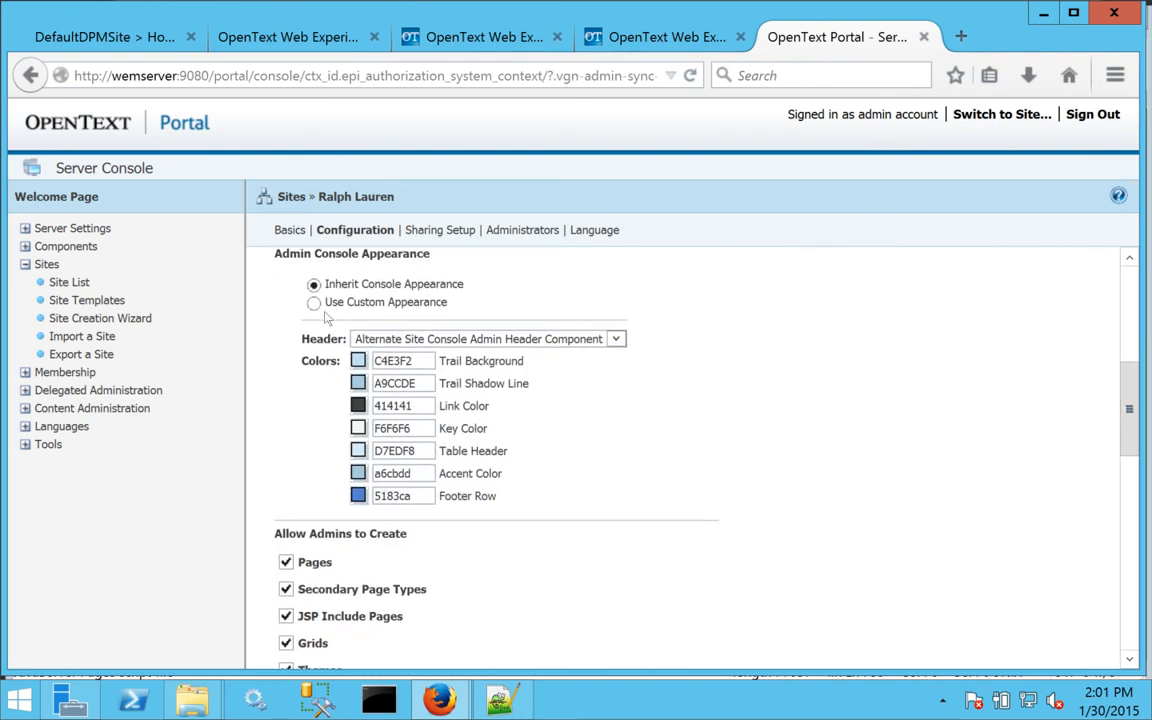
# Set console colours: Footer Row red, Table Header green, Trail Shadow Line magenta.
pyautogui.click(358, 495)
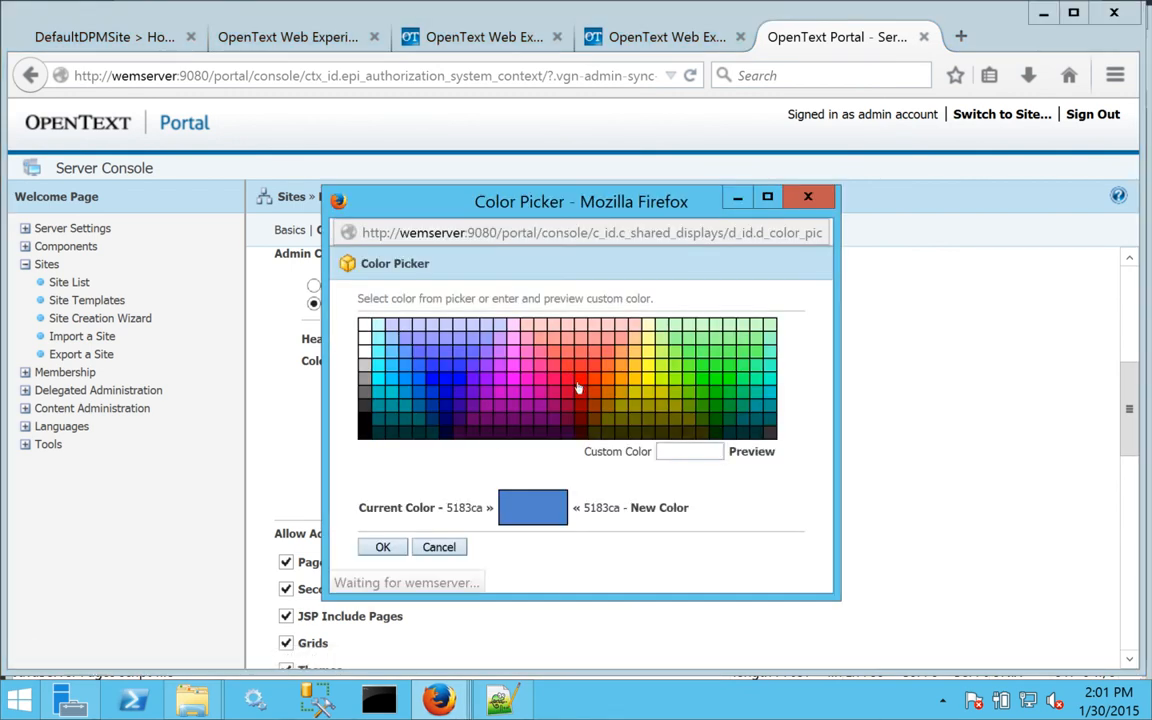
pyautogui.click(579, 392)
pyautogui.click(382, 547)
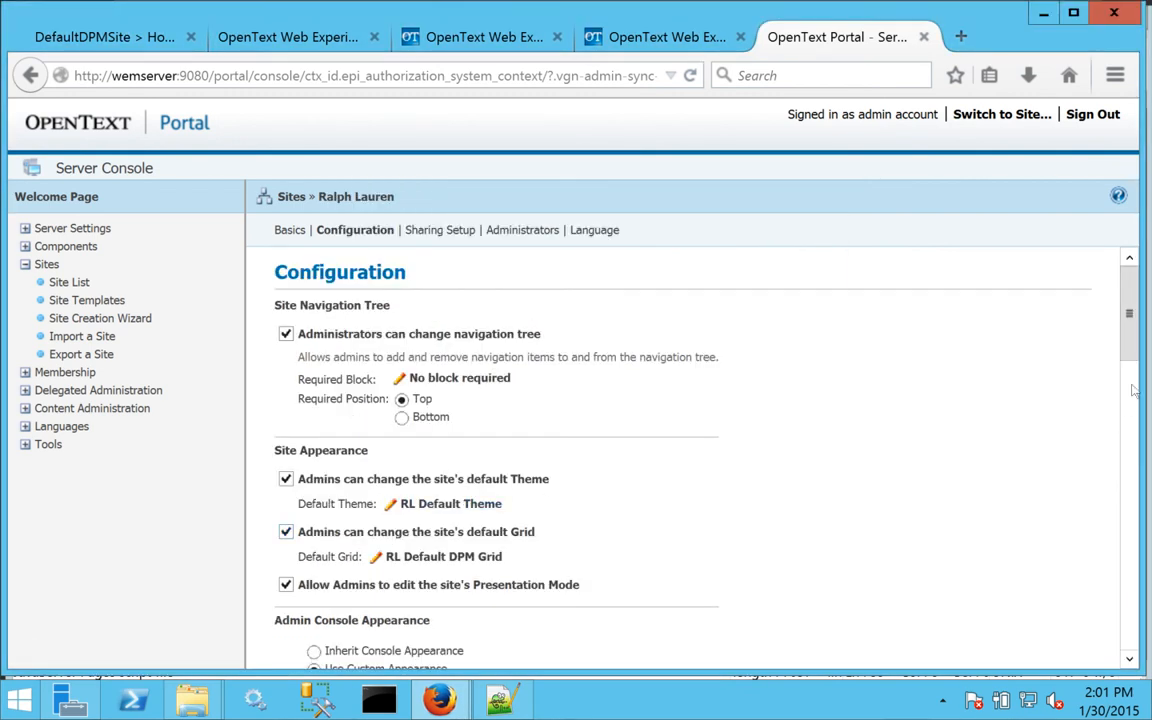
pyautogui.moveTo(1128, 350); pyautogui.dragTo(1128, 437)
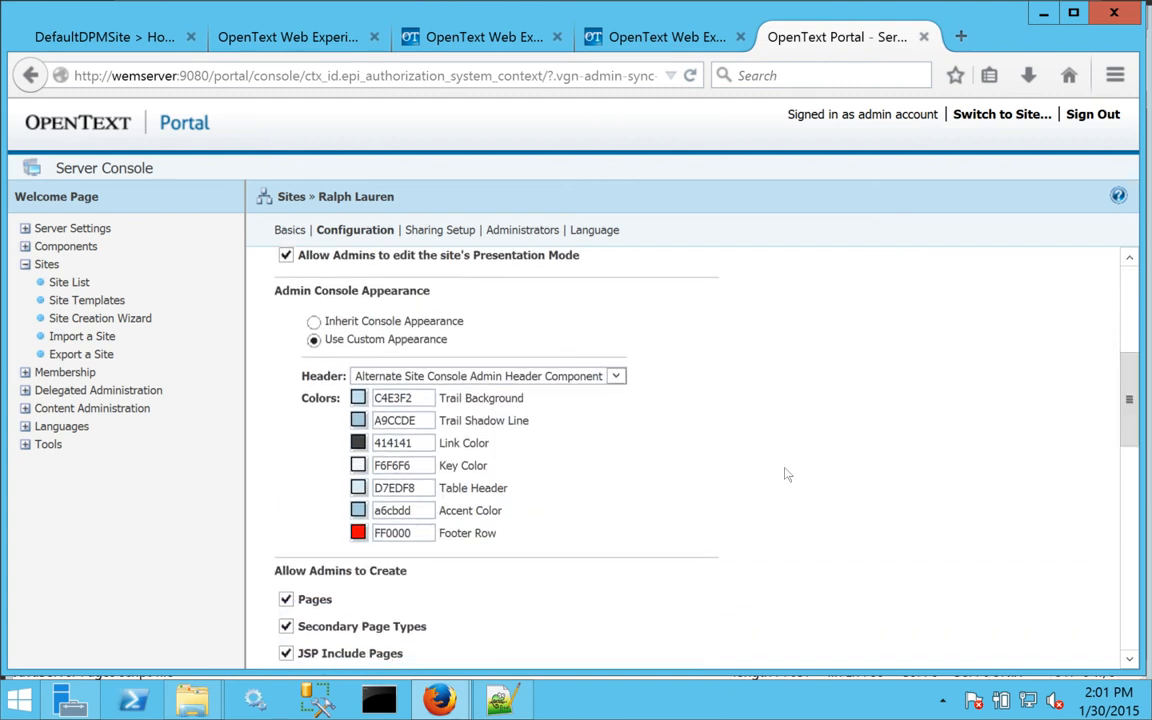
pyautogui.click(358, 489)
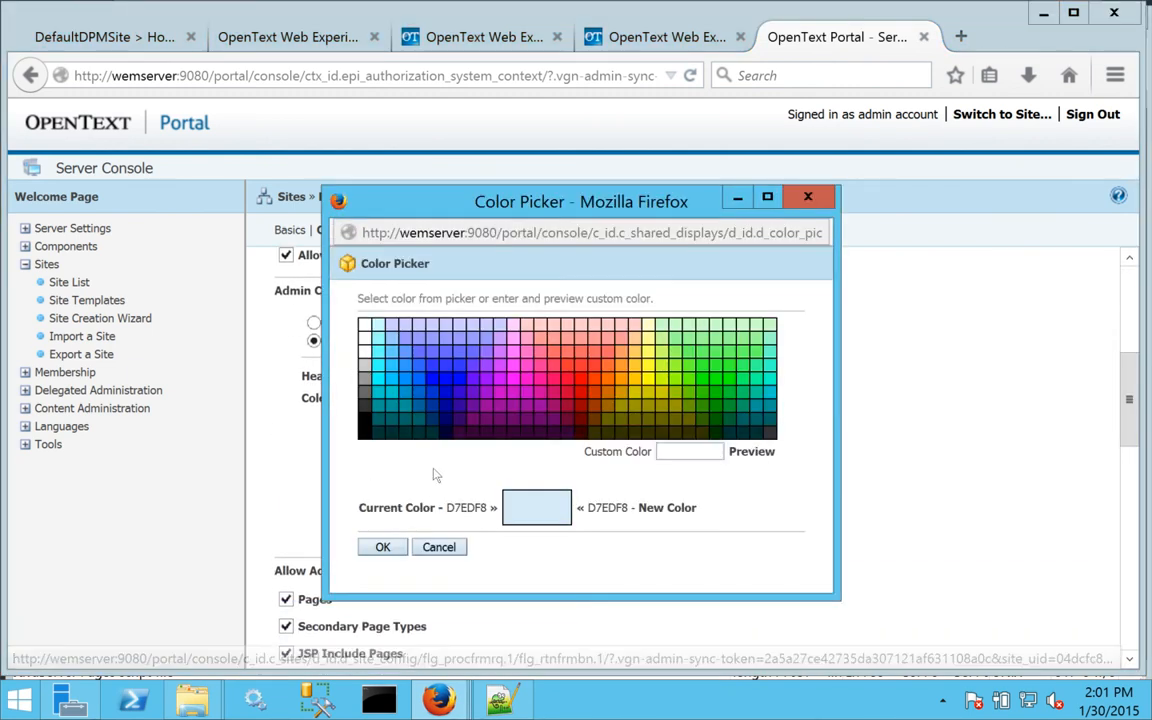
pyautogui.click(717, 385)
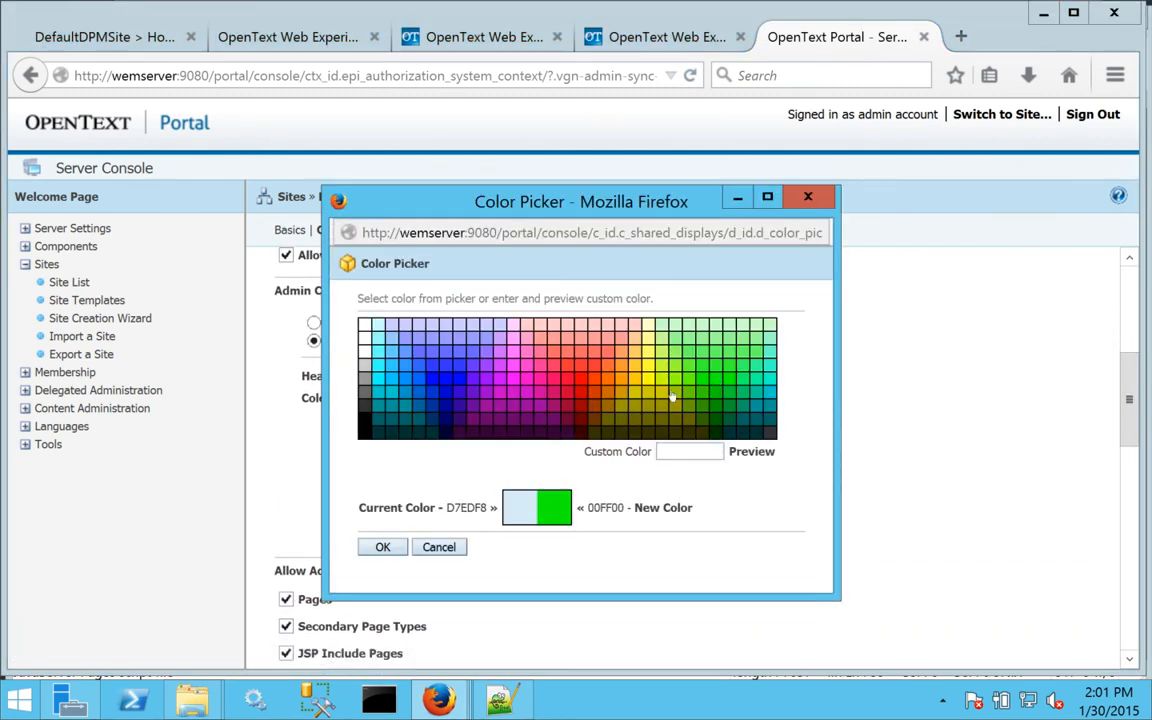
pyautogui.click(382, 547)
pyautogui.moveTo(1129, 345); pyautogui.dragTo(1129, 428)
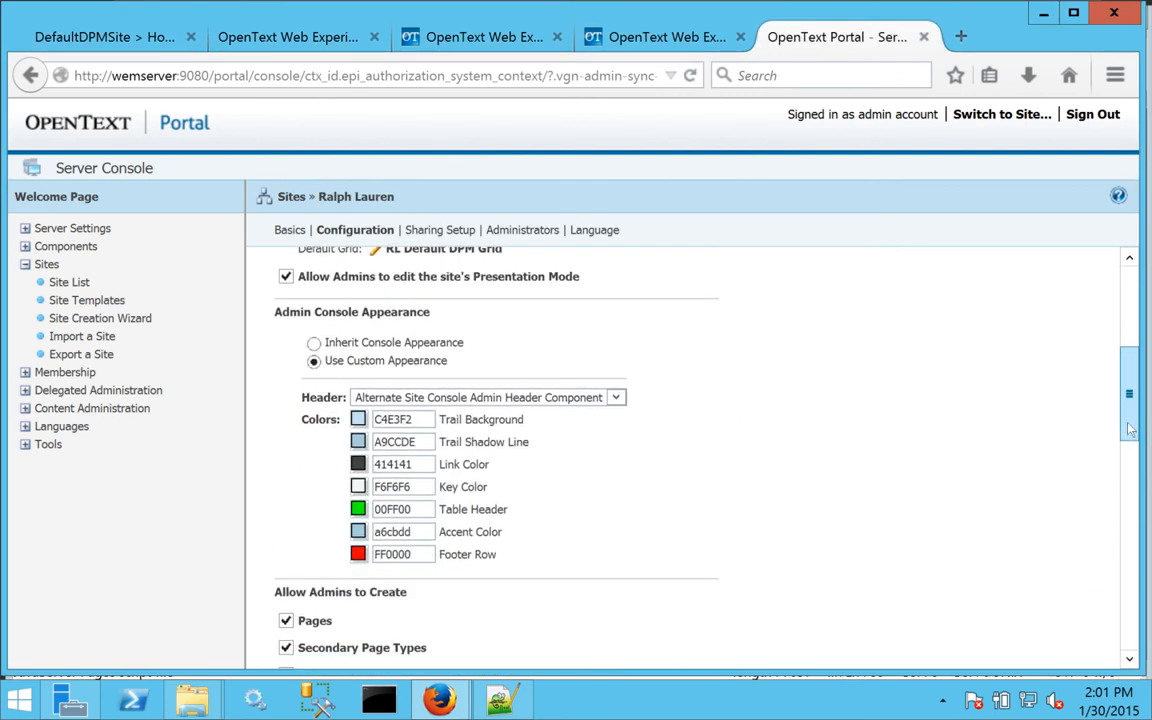
pyautogui.click(358, 442)
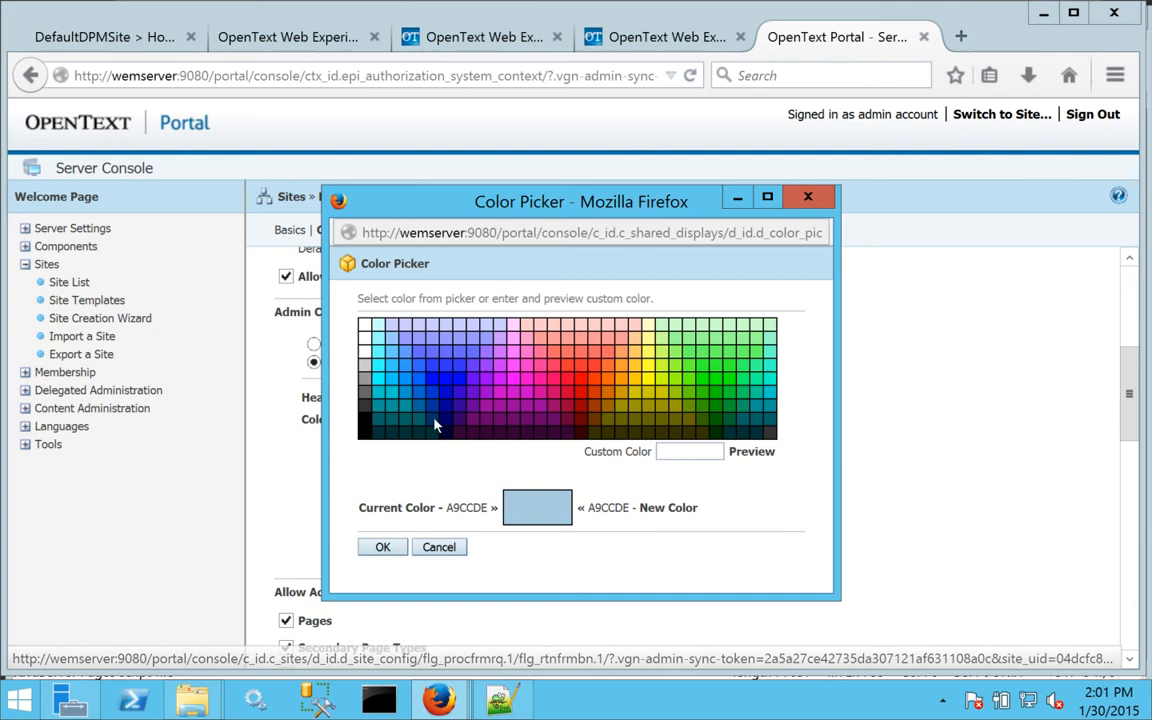
pyautogui.click(512, 373)
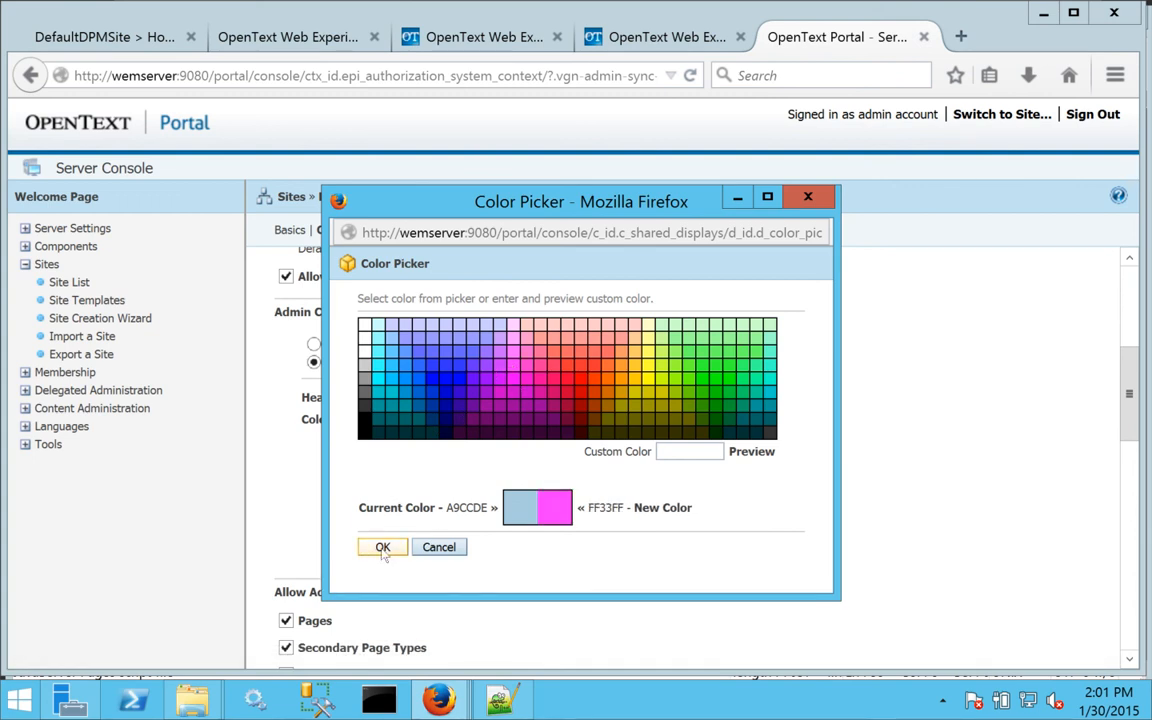
pyautogui.click(381, 547)
# Allow user creation, custom portlet and page categories, and all power-user features, then save.
pyautogui.moveTo(1126, 338); pyautogui.dragTo(1124, 510)
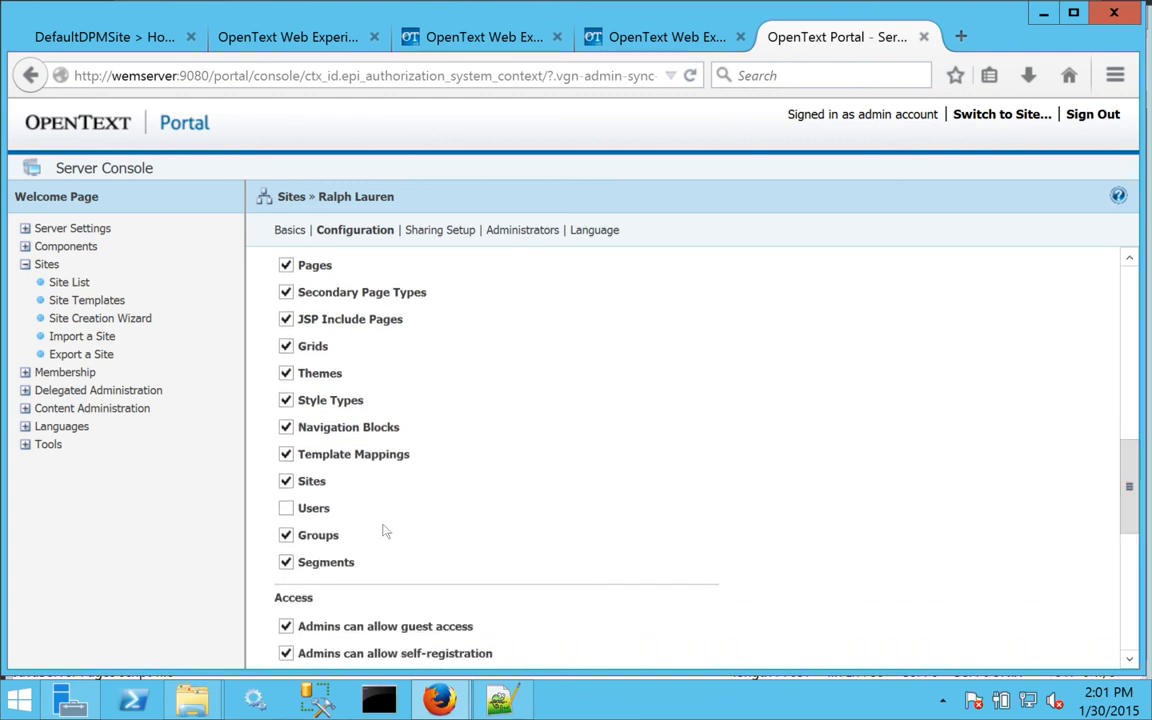
pyautogui.click(286, 508)
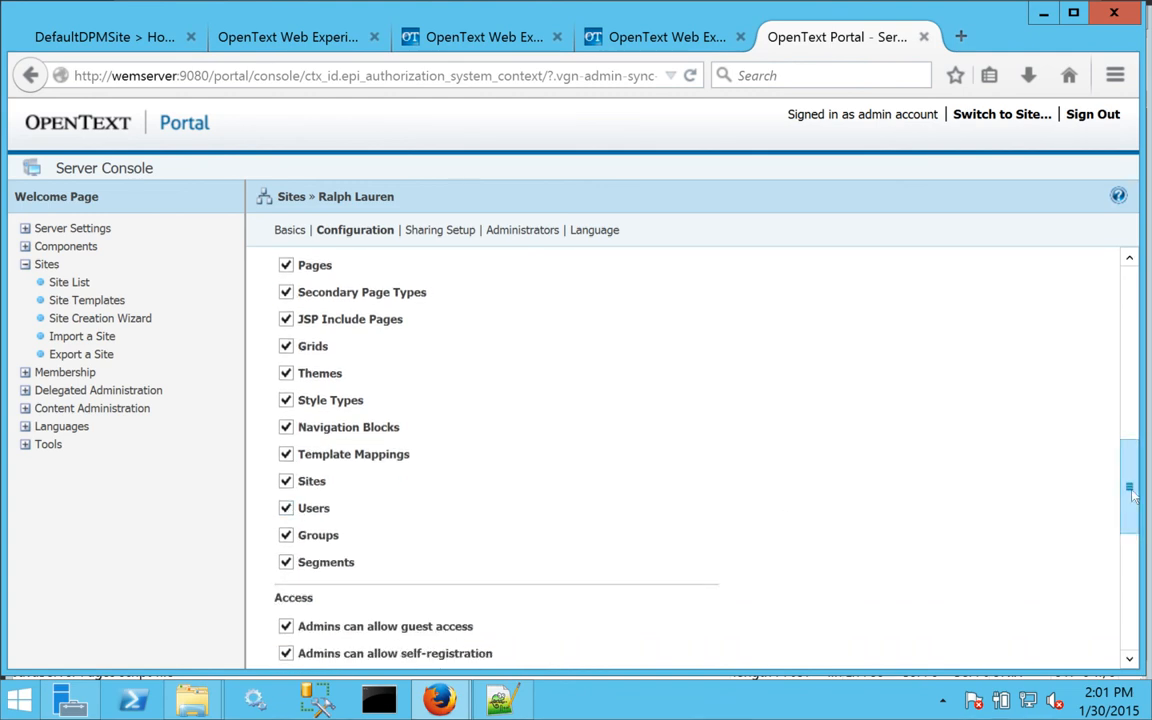
pyautogui.scroll(-8, 1133, 496)
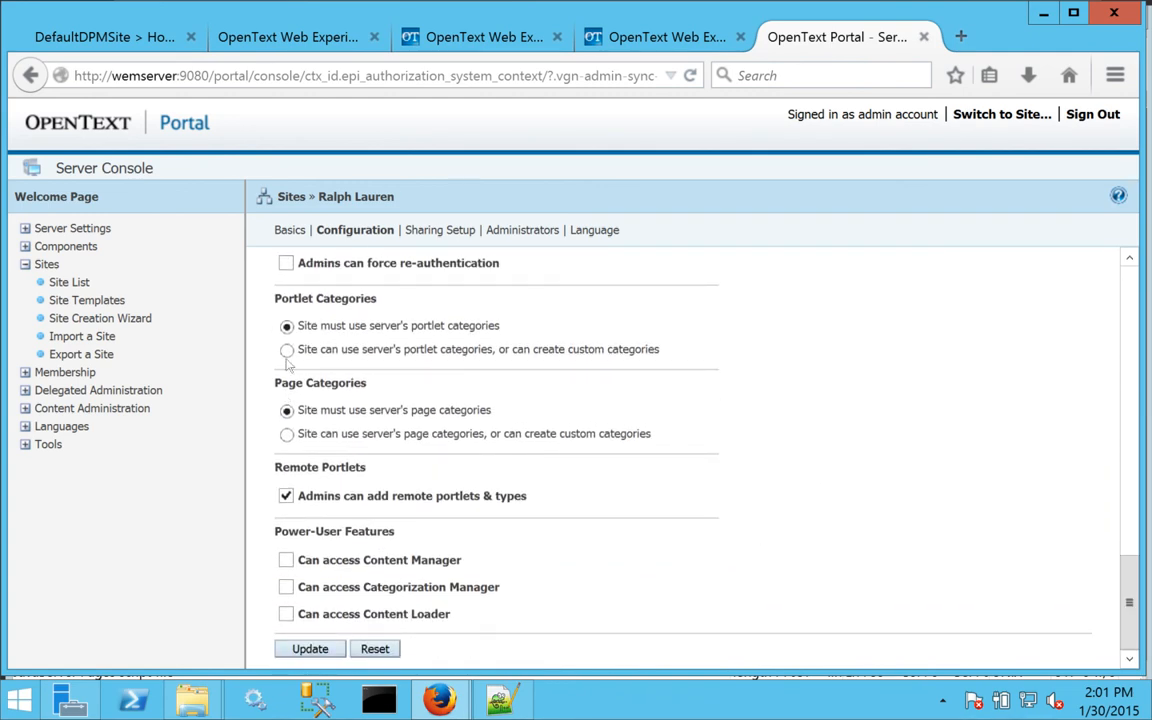
pyautogui.click(287, 350)
pyautogui.click(287, 434)
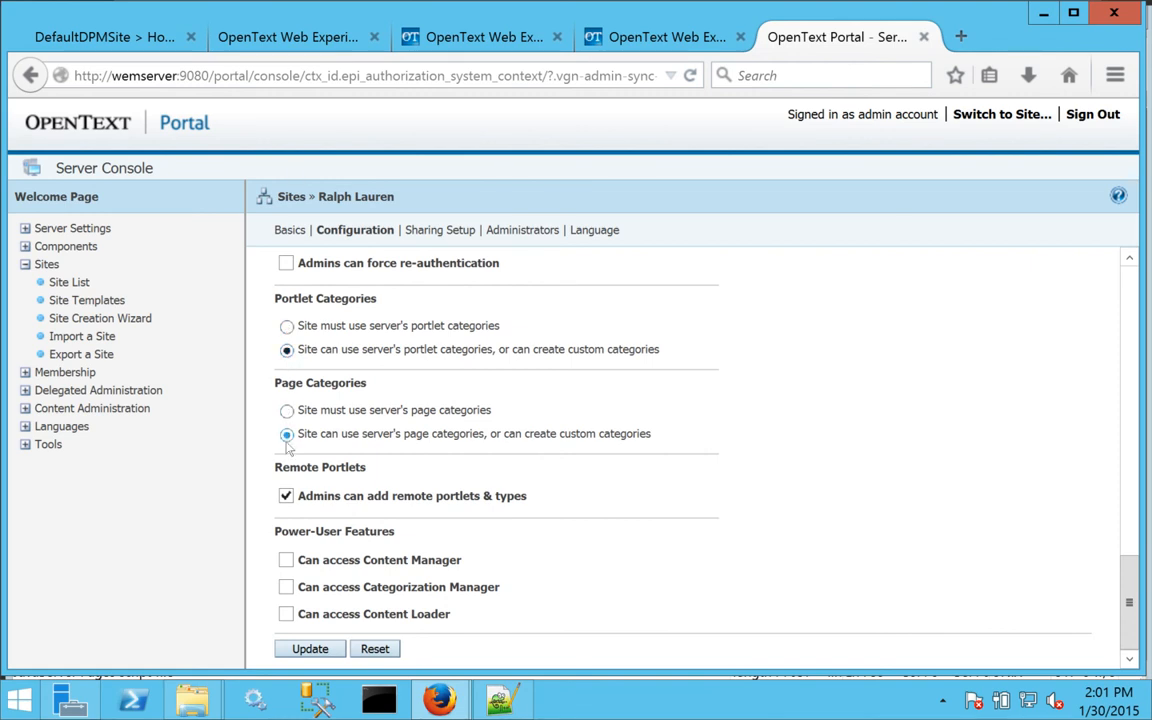
pyautogui.click(286, 560)
pyautogui.click(286, 587)
pyautogui.click(286, 614)
pyautogui.click(310, 649)
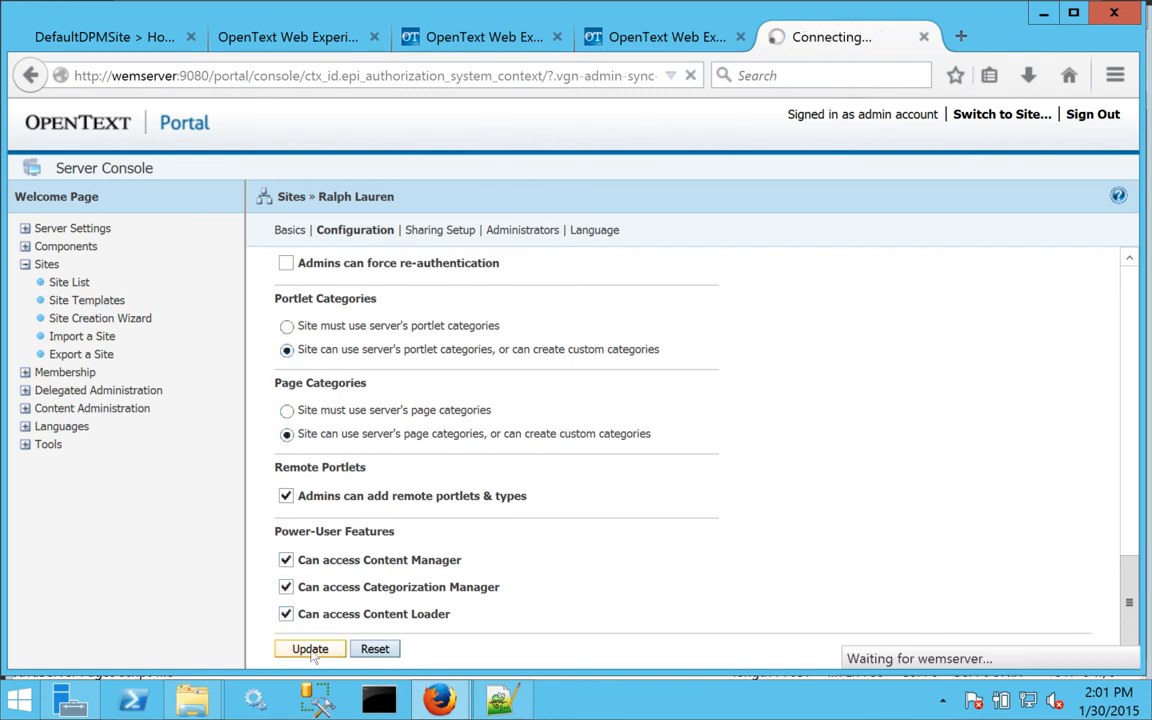
# Add the non-admin user as the Ralph Lauren site administrator, then sign out of admin.
pyautogui.click(505, 230)
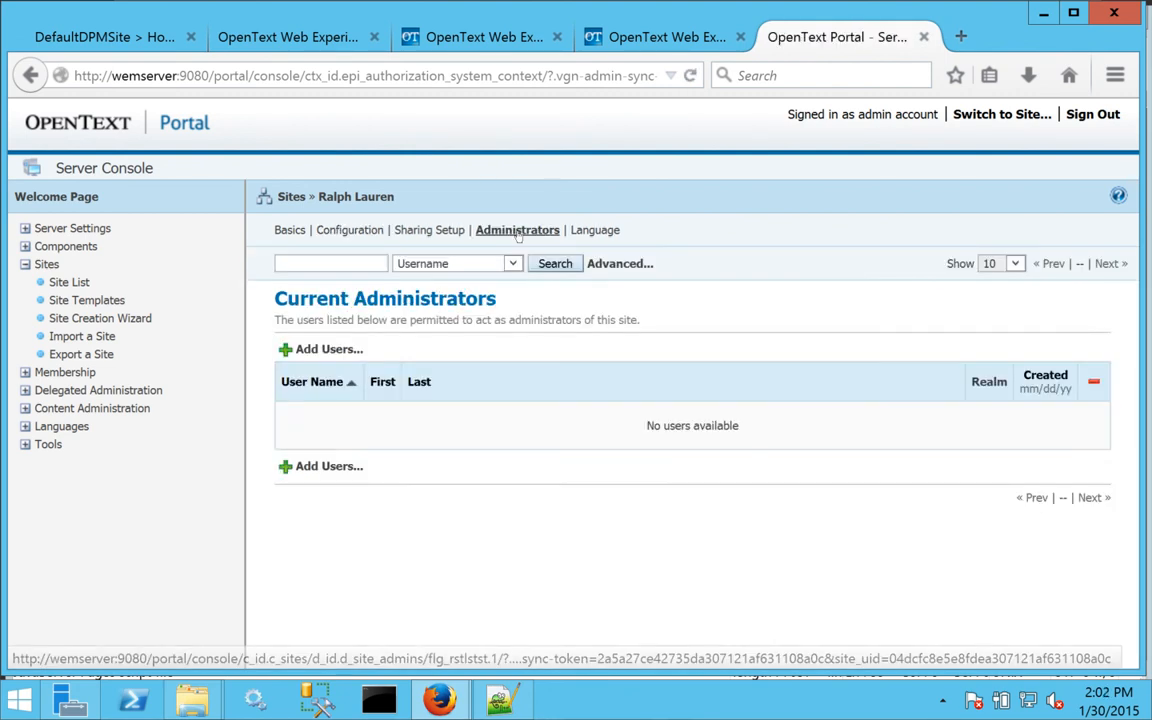
pyautogui.click(316, 350)
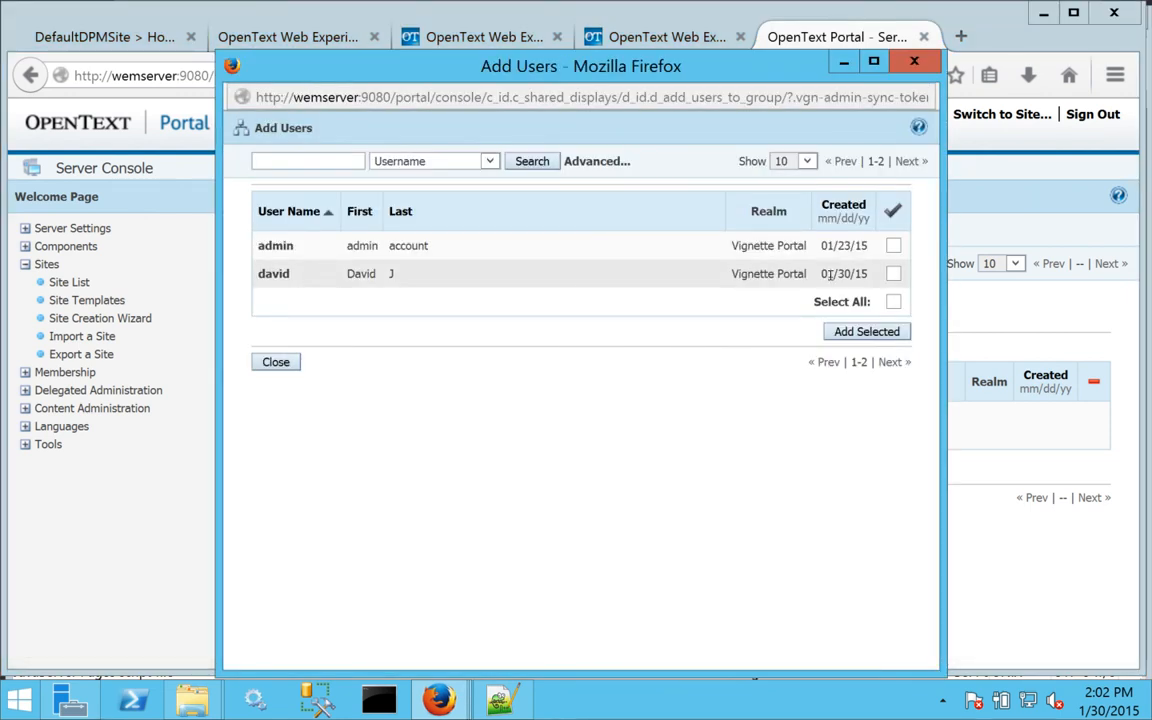
pyautogui.click(893, 273)
pyautogui.click(867, 331)
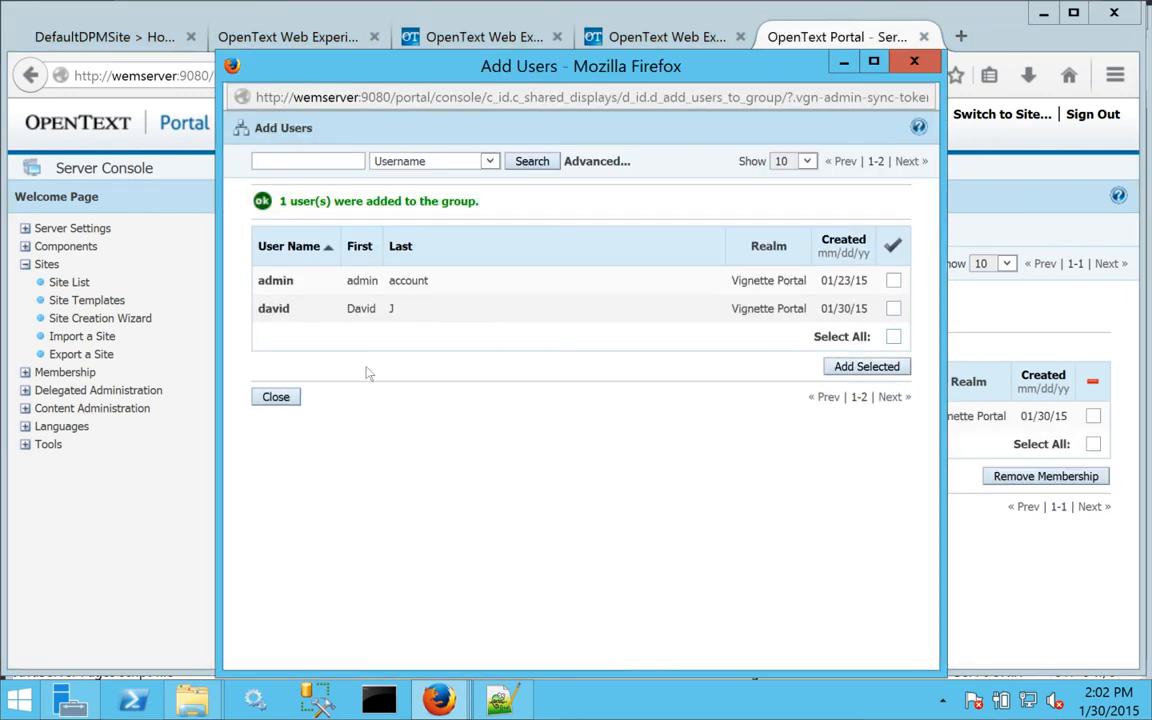
pyautogui.click(276, 397)
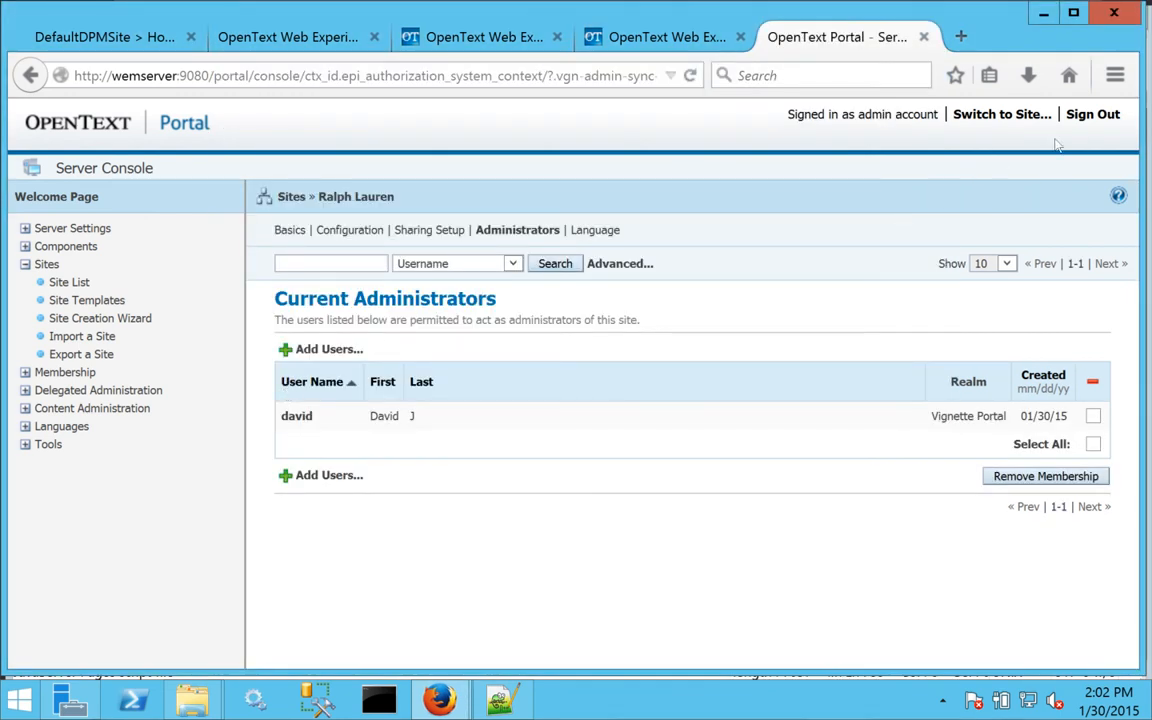
pyautogui.click(1092, 114)
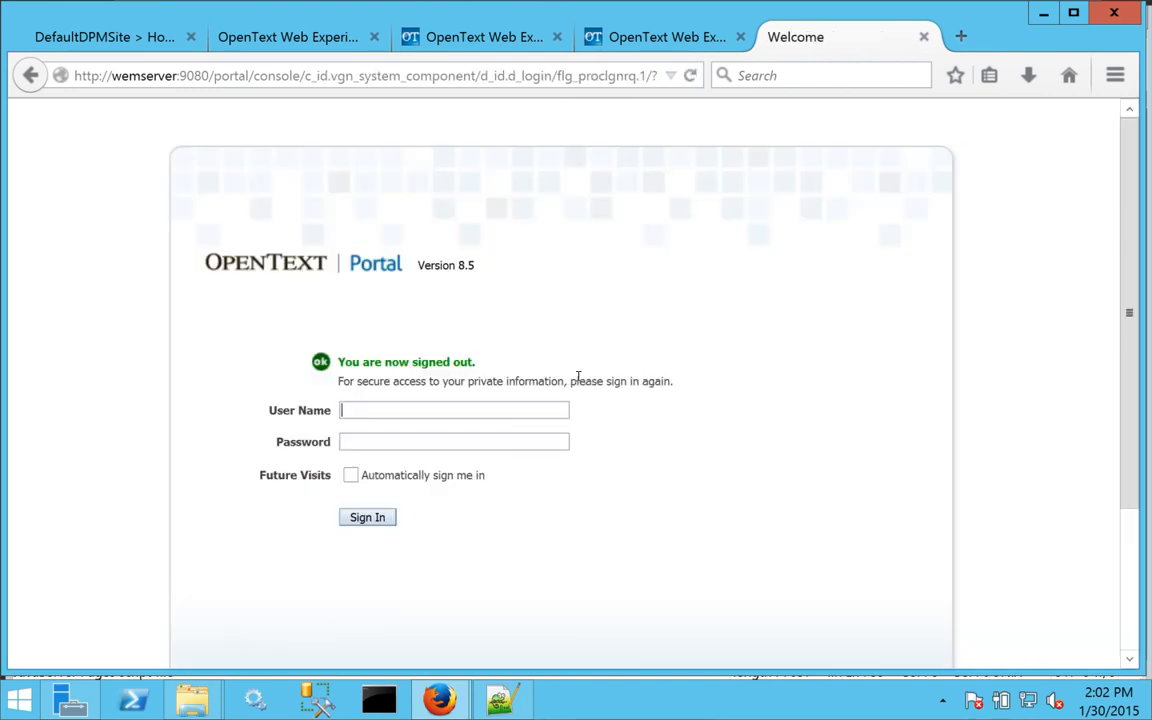
# Sign in to the portal as the new non-admin site administrator.
pyautogui.write('david')
pyautogui.press('Tab')
pyautogui.press('Return')
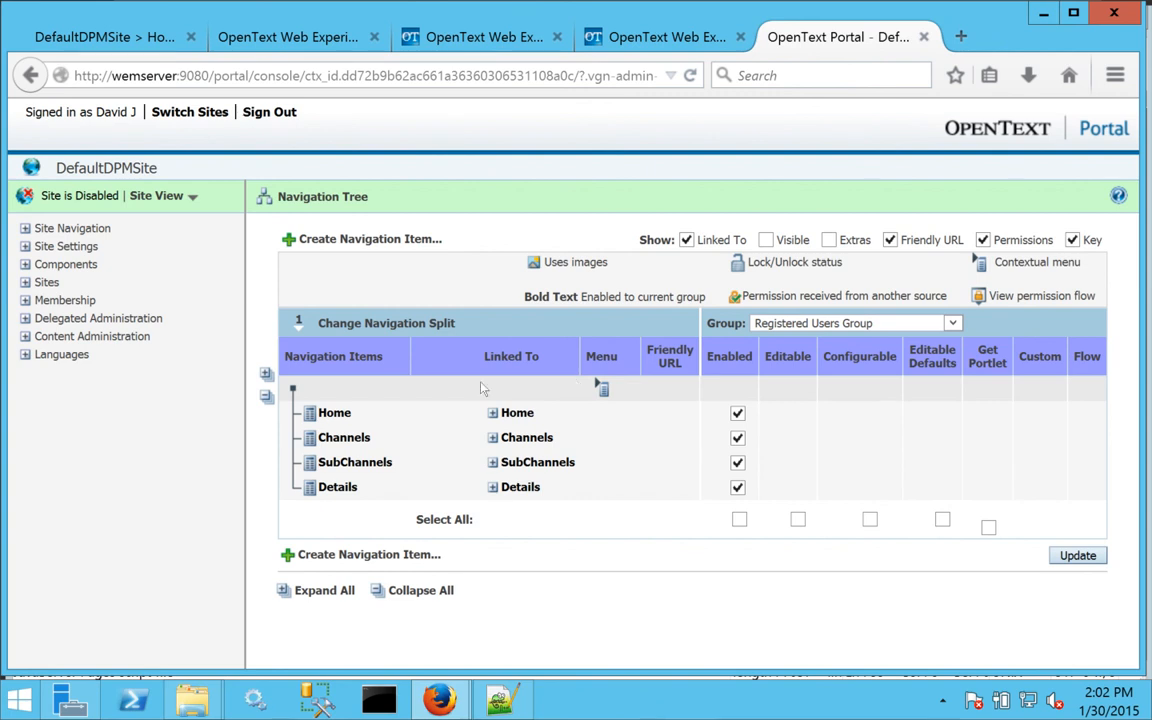
# Try End-User View, Switch Sites and Sign Out, dismissing the authorization warning.
pyautogui.click(194, 201)
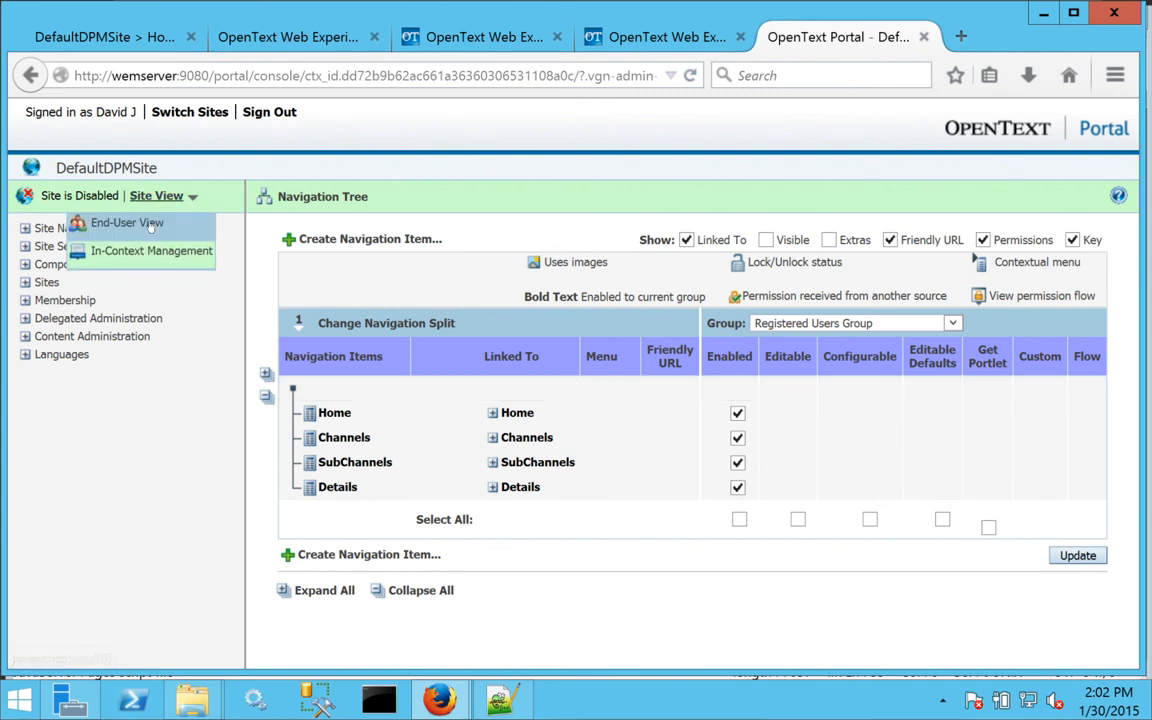
pyautogui.click(152, 226)
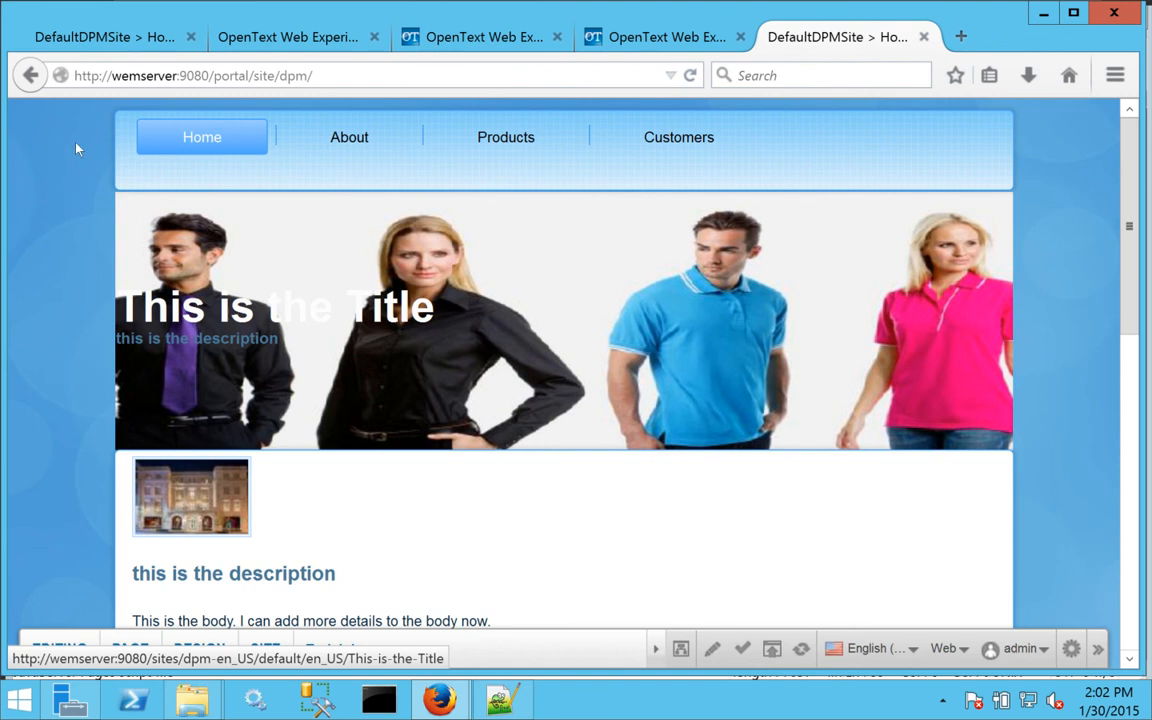
pyautogui.click(30, 75)
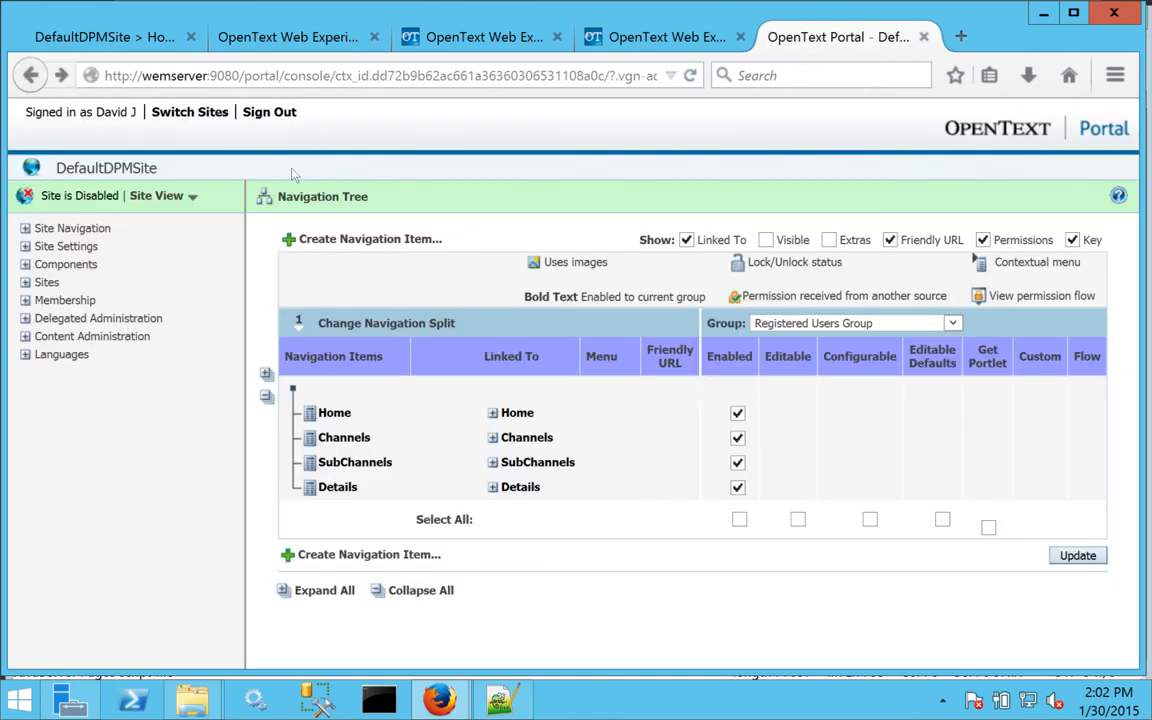
pyautogui.click(190, 112)
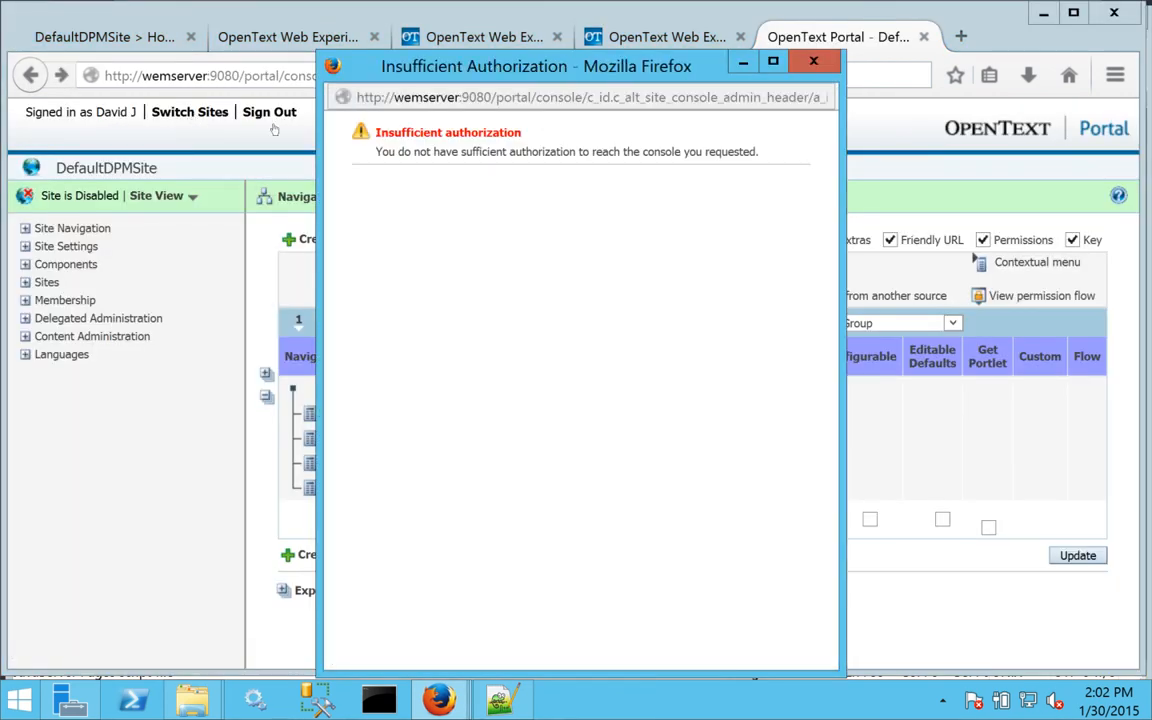
pyautogui.click(816, 64)
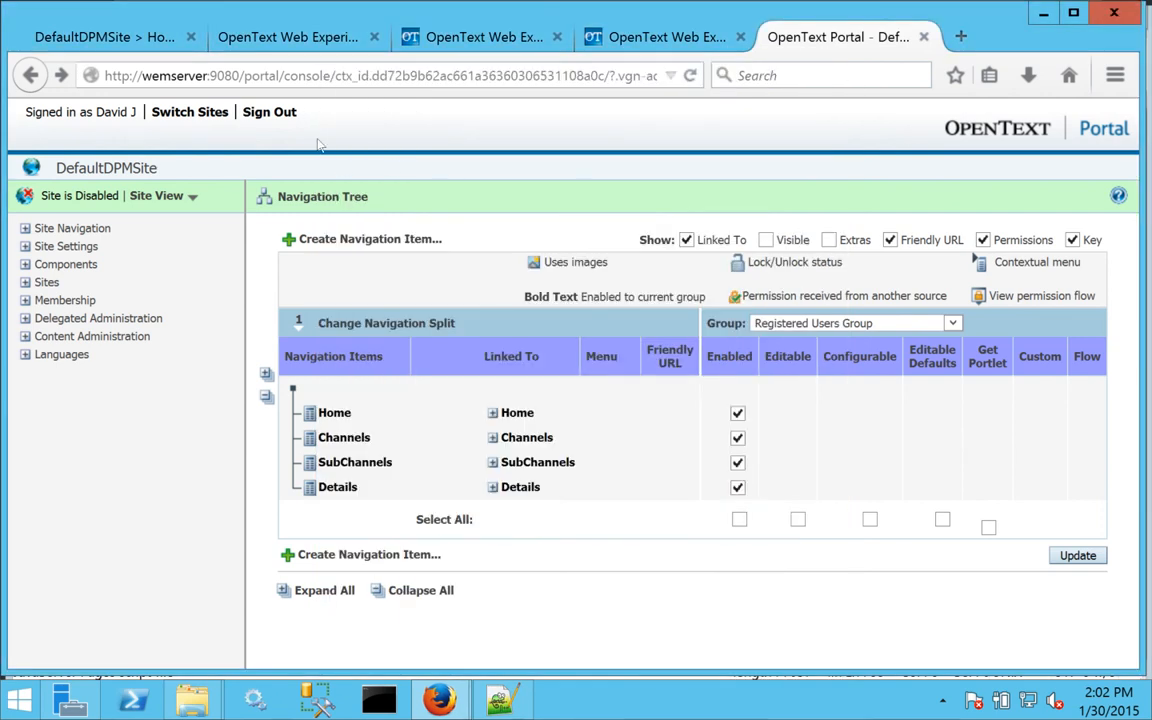
pyautogui.click(268, 112)
pyautogui.click(30, 75)
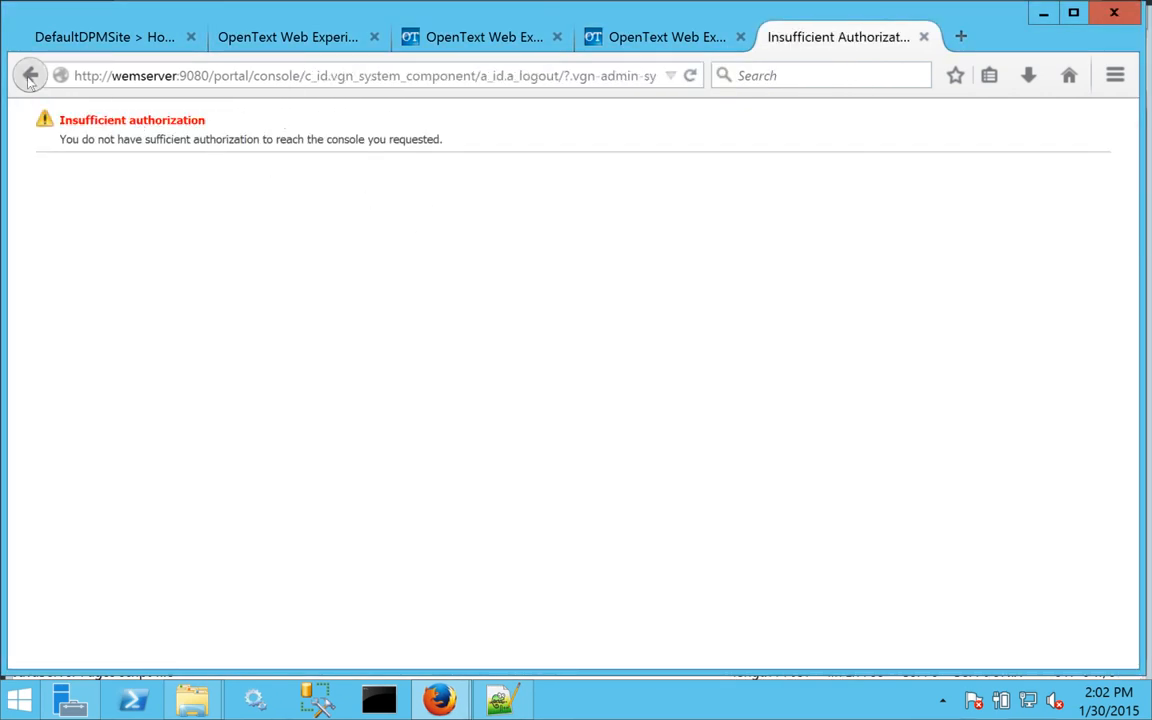
# Load /portal/console/ and see the Insufficient authorization refusal.
pyautogui.moveTo(337, 76); pyautogui.dragTo(738, 74)
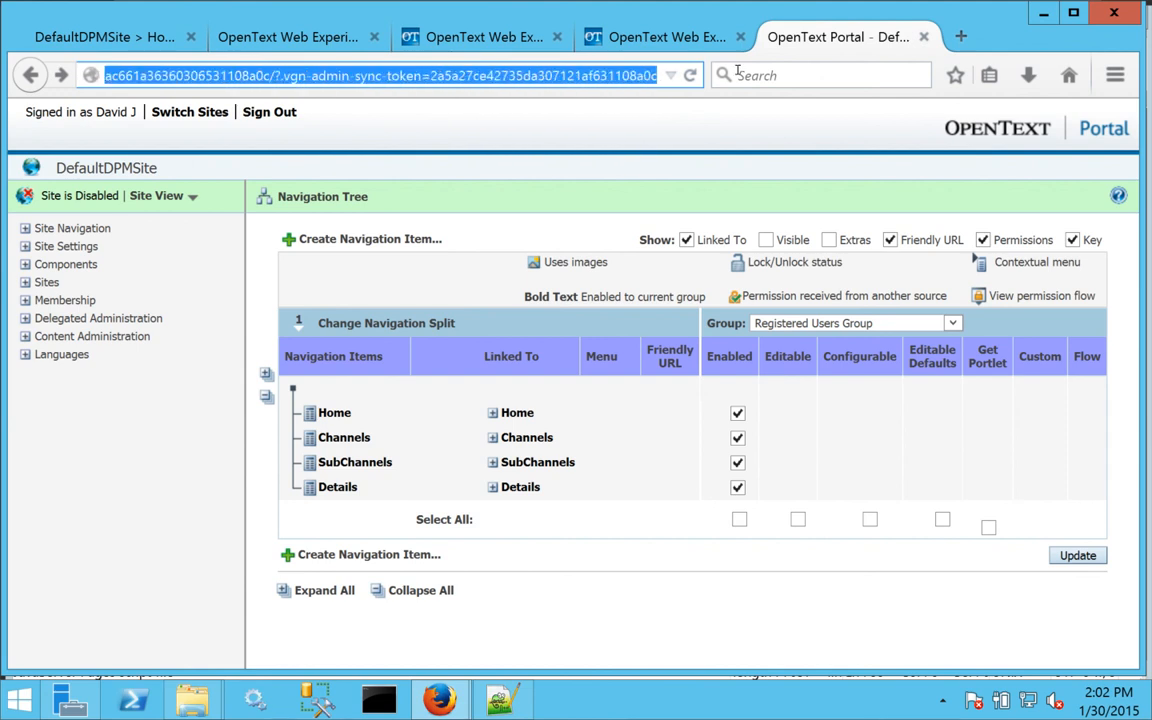
pyautogui.press('BackSpace')
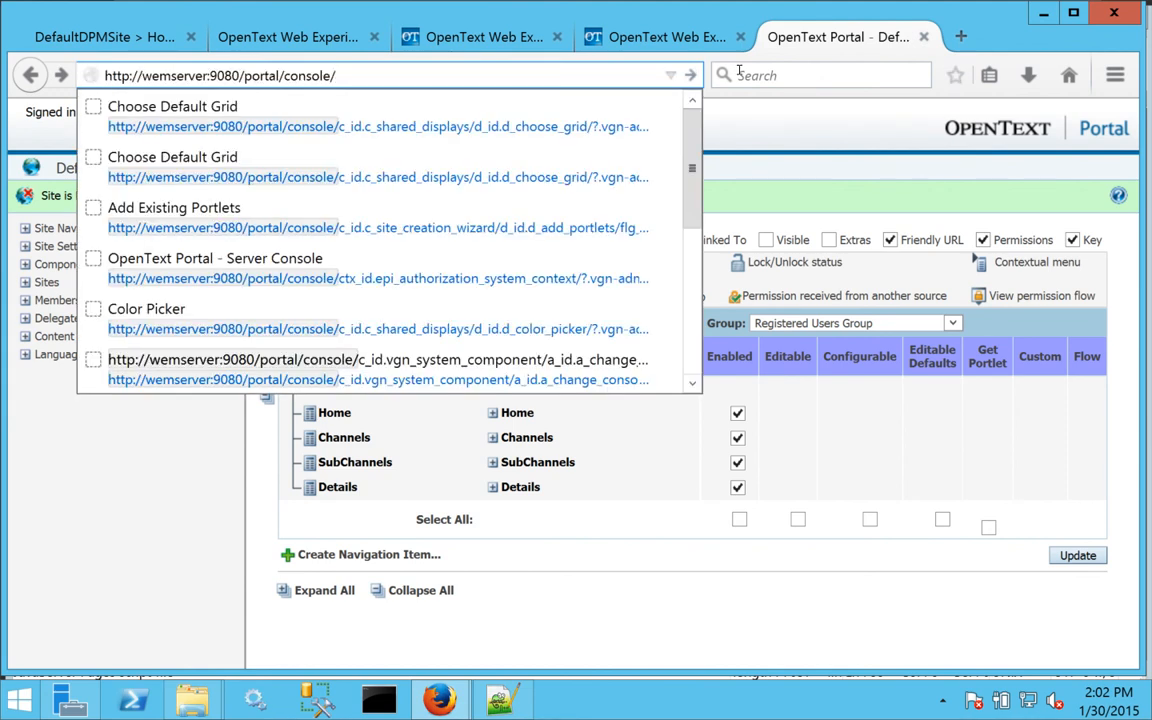
pyautogui.press('Return')
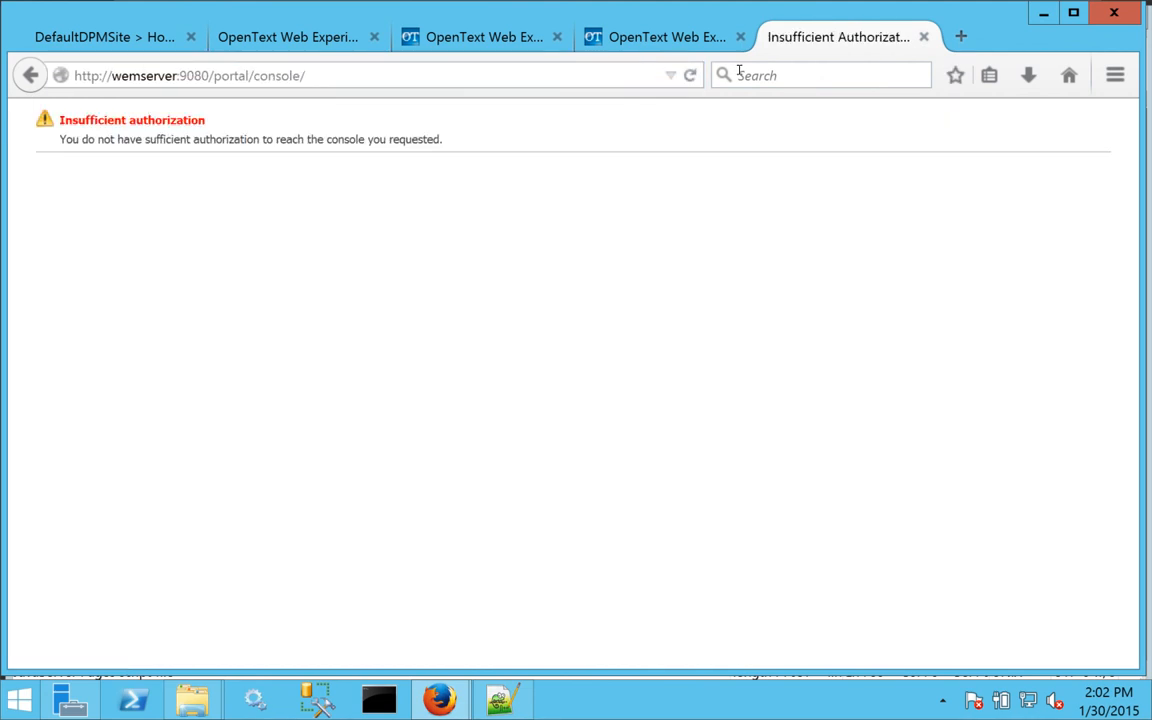
pyautogui.click(325, 74)
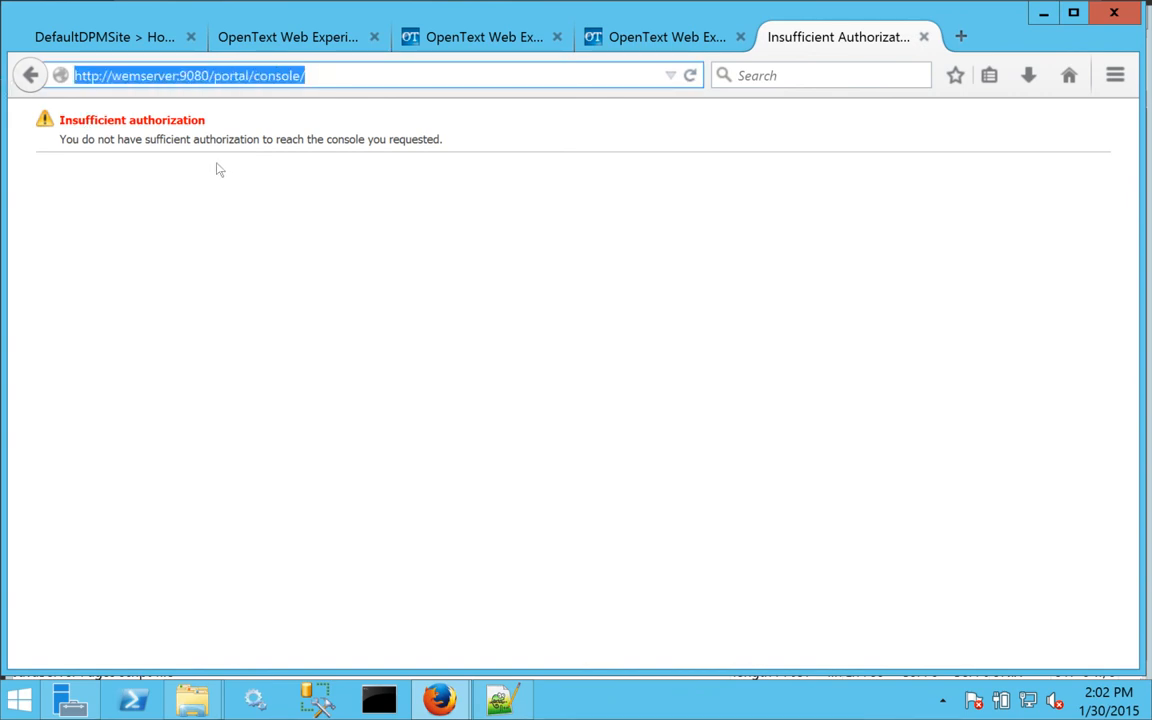
# Clear all of Firefox's recent history, cookies and active logins.
pyautogui.click(1113, 80)
pyautogui.click(980, 305)
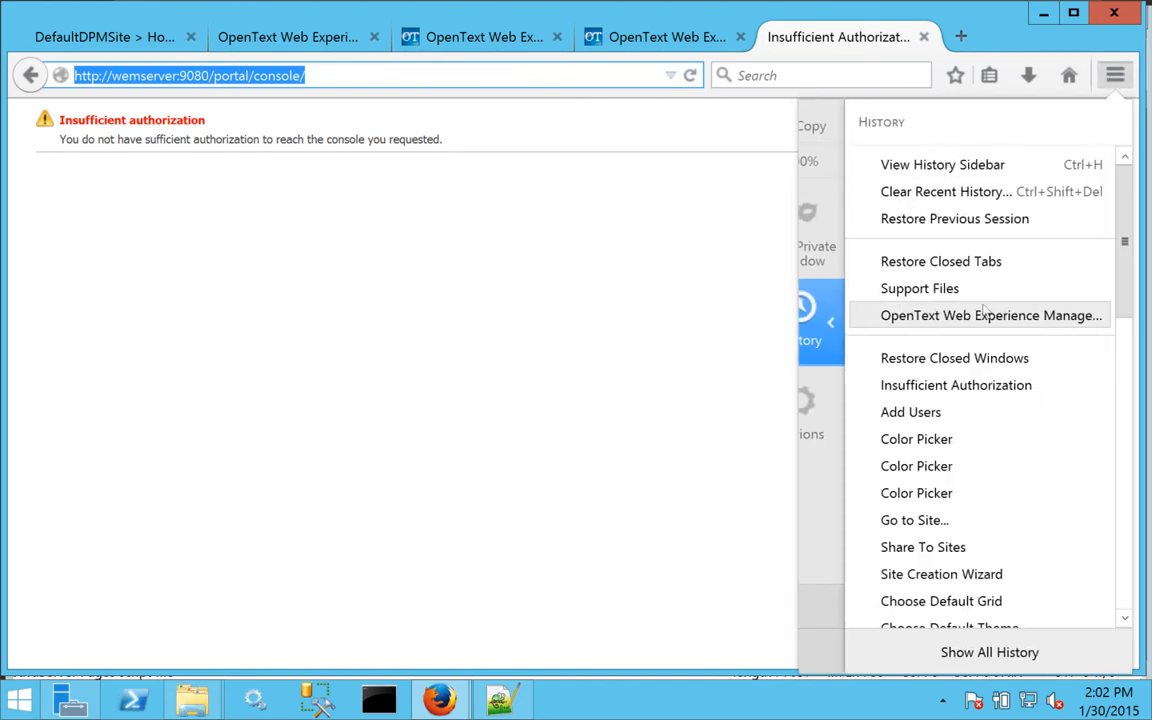
pyautogui.click(920, 192)
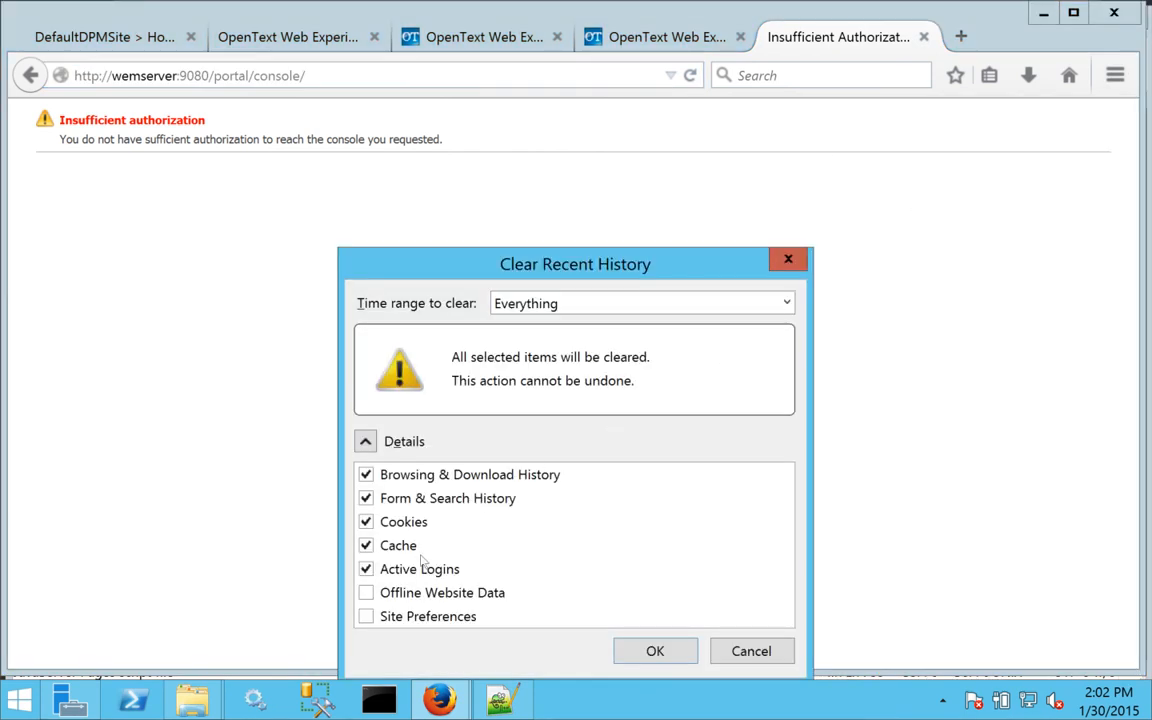
pyautogui.click(674, 655)
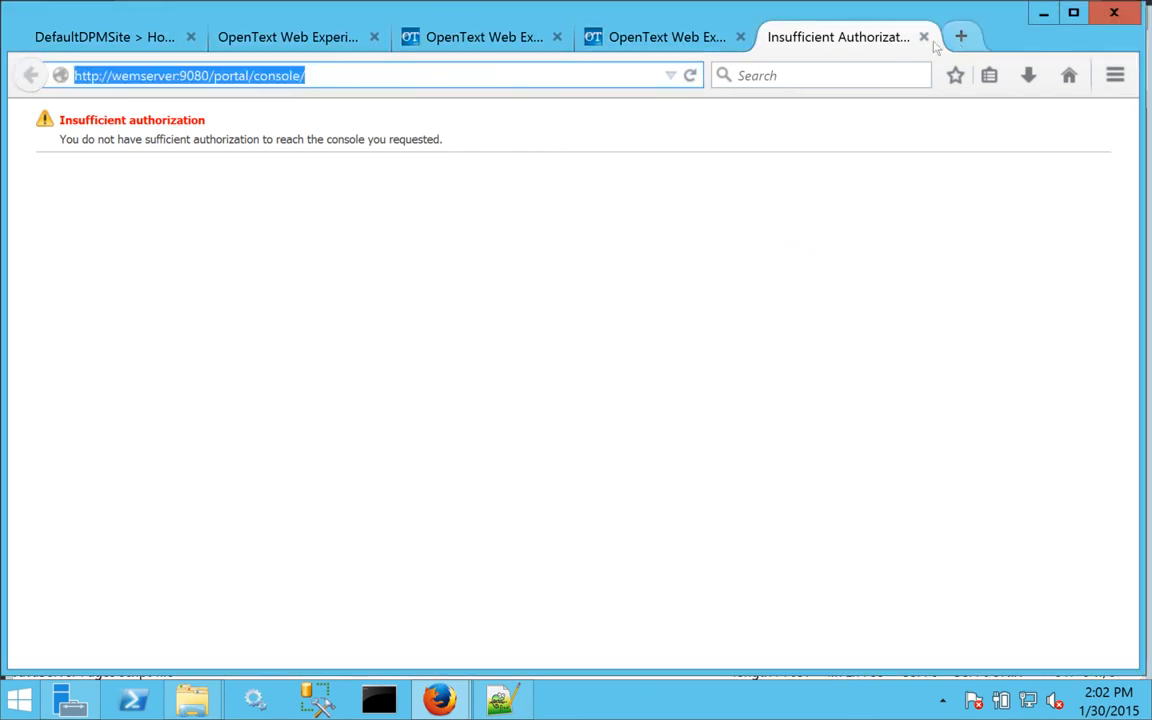
# Reload the portal and sign in as admin with the admin password.
pyautogui.click(690, 76)
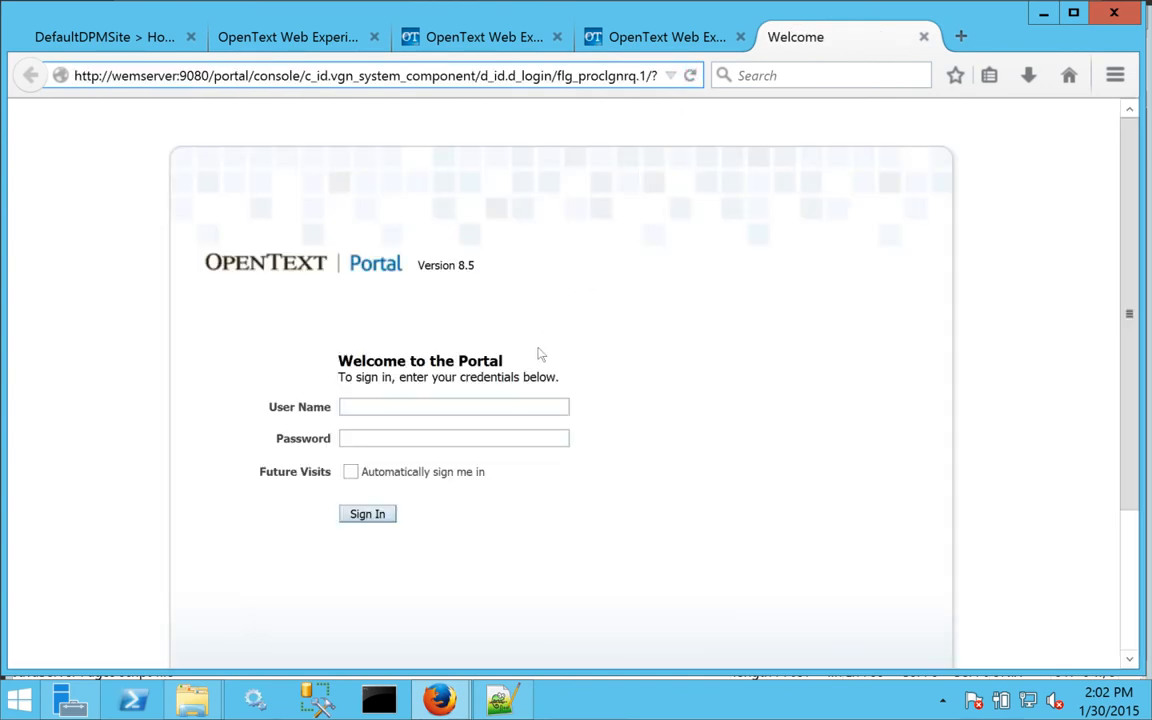
pyautogui.click(520, 404)
pyautogui.write('admin')
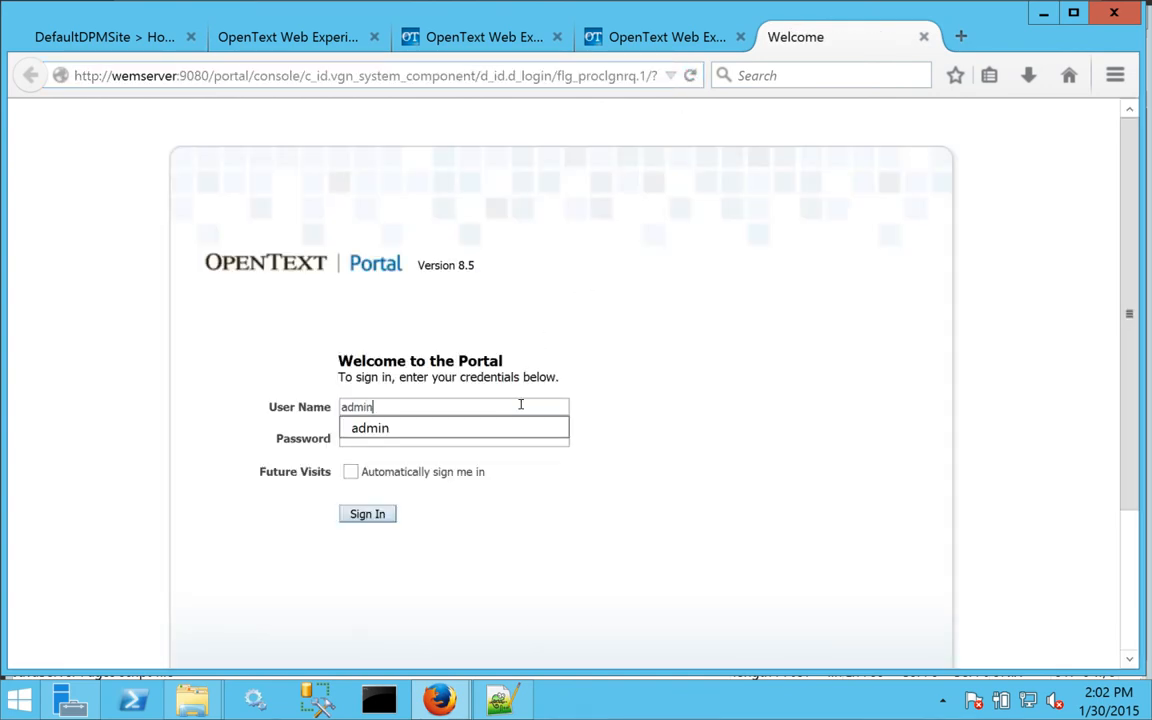
pyautogui.press('Tab')
pyautogui.write('••••••••')
pyautogui.press('Return')
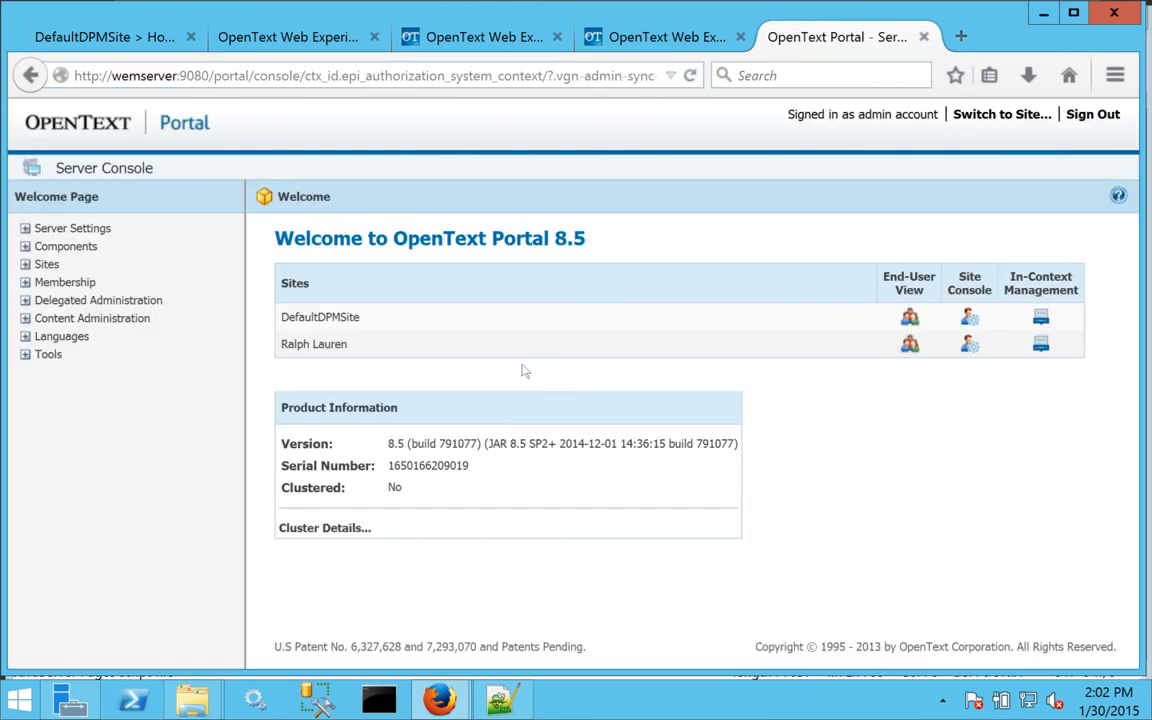
# Open the Ralph Lauren site console in End-User View.
pyautogui.click(970, 345)
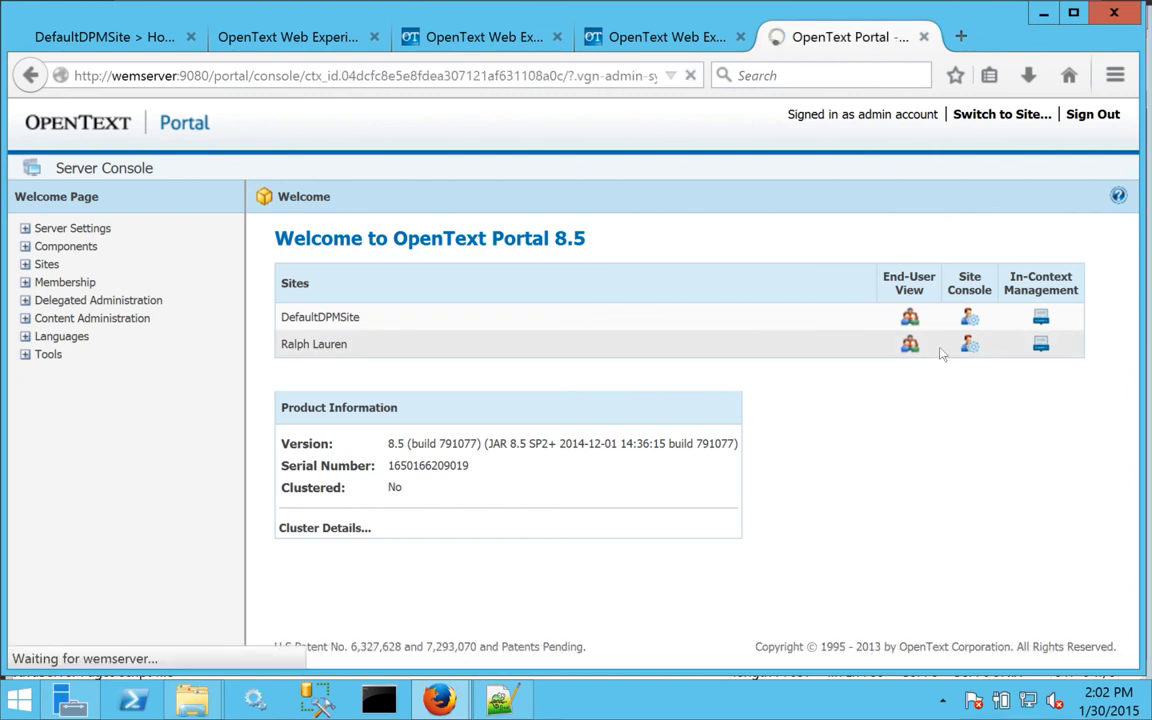
pyautogui.click(156, 196)
pyautogui.click(158, 224)
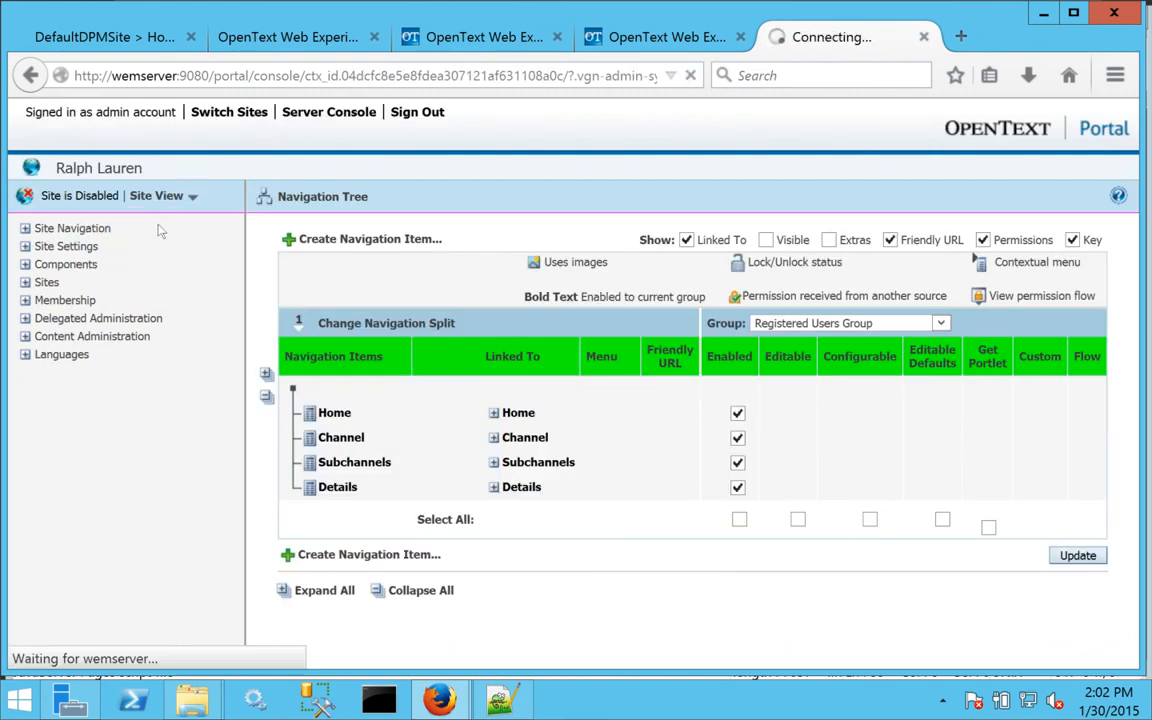